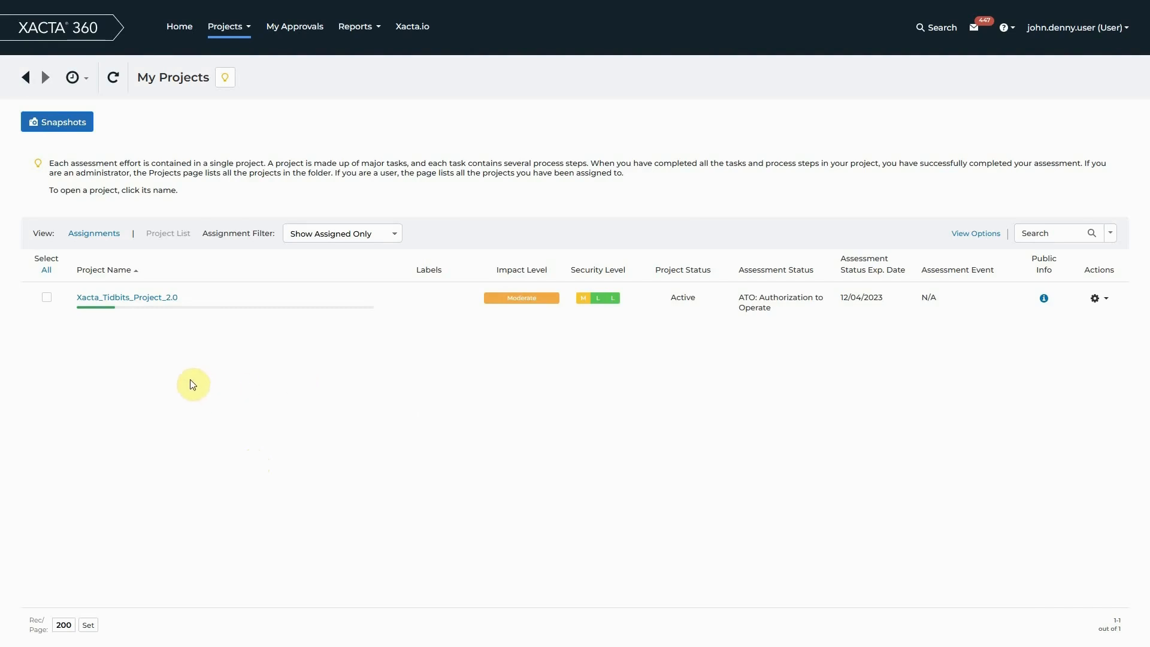
Step: Open Xacta_Tidbits_Project_2.0 in the ISSO role and go to the Security Control Implementation task's Controls Implementation step
{"action": "left_click", "coordinate": [150, 300]}
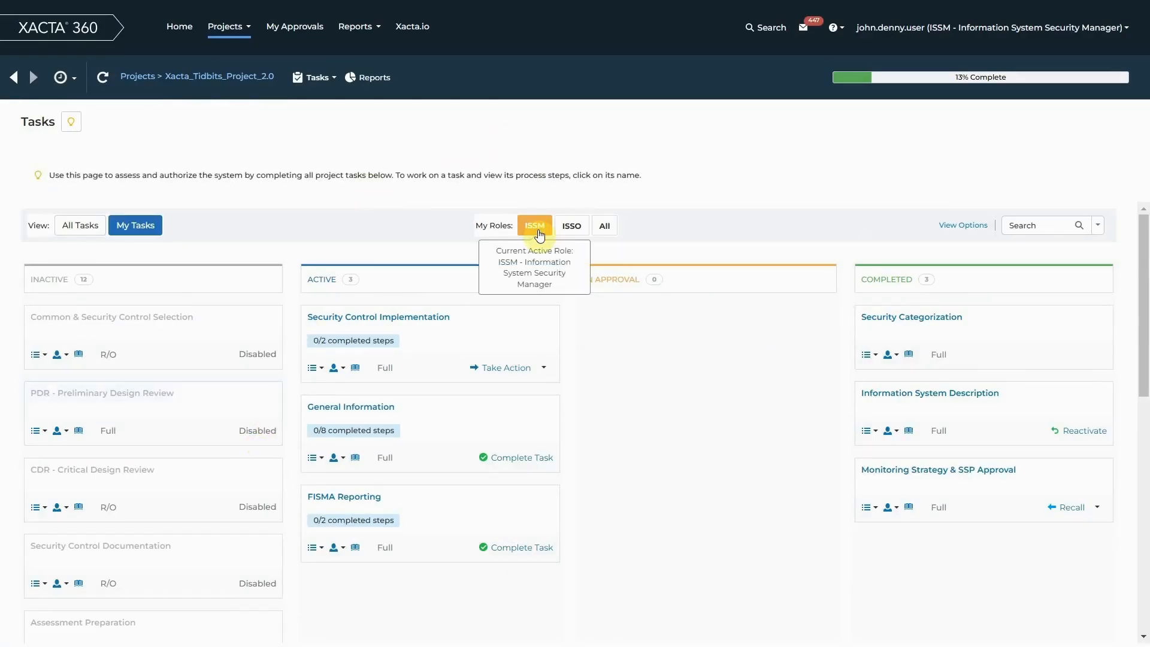
{"action": "left_click", "coordinate": [580, 230]}
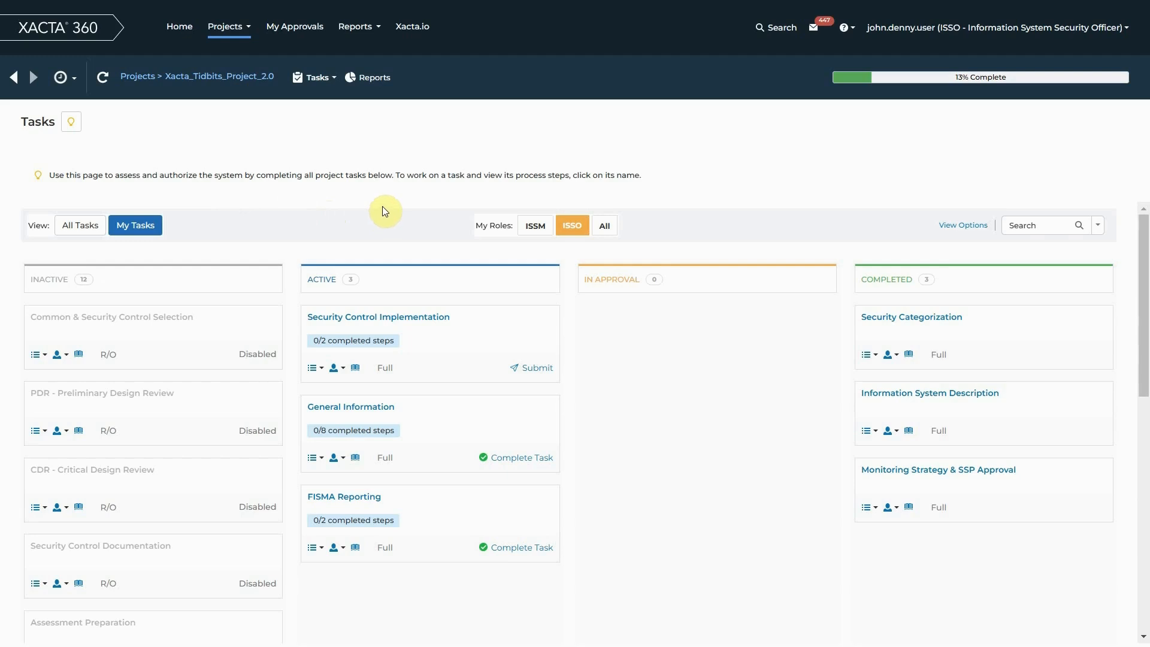
{"action": "left_click", "coordinate": [380, 319]}
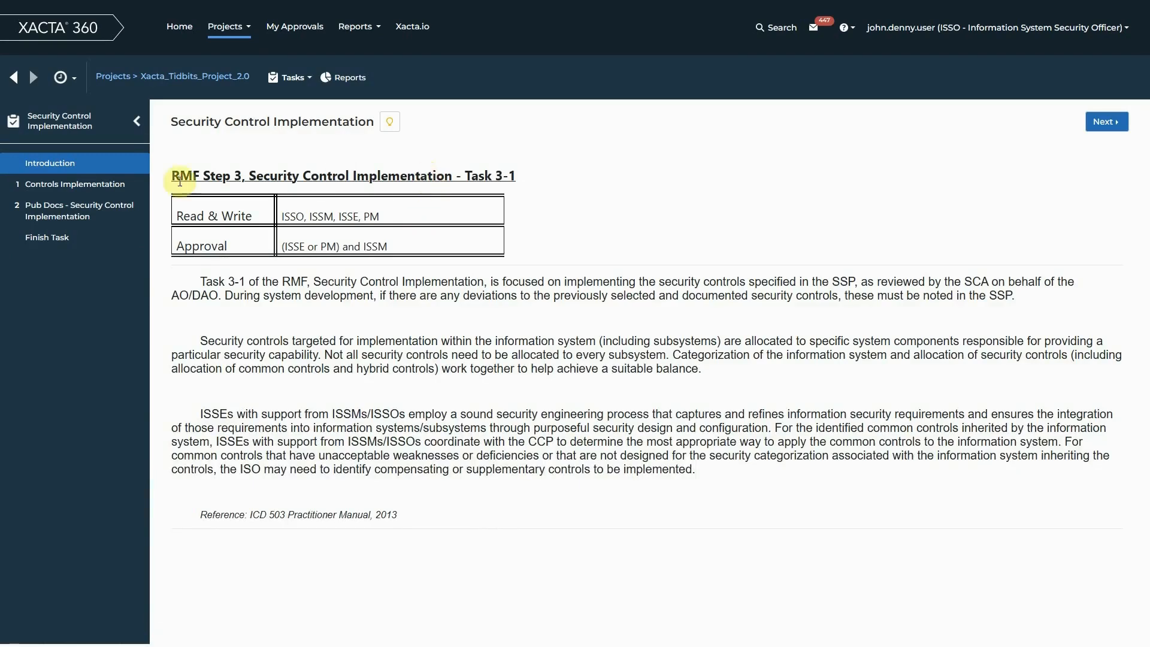
{"action": "left_click", "coordinate": [139, 187]}
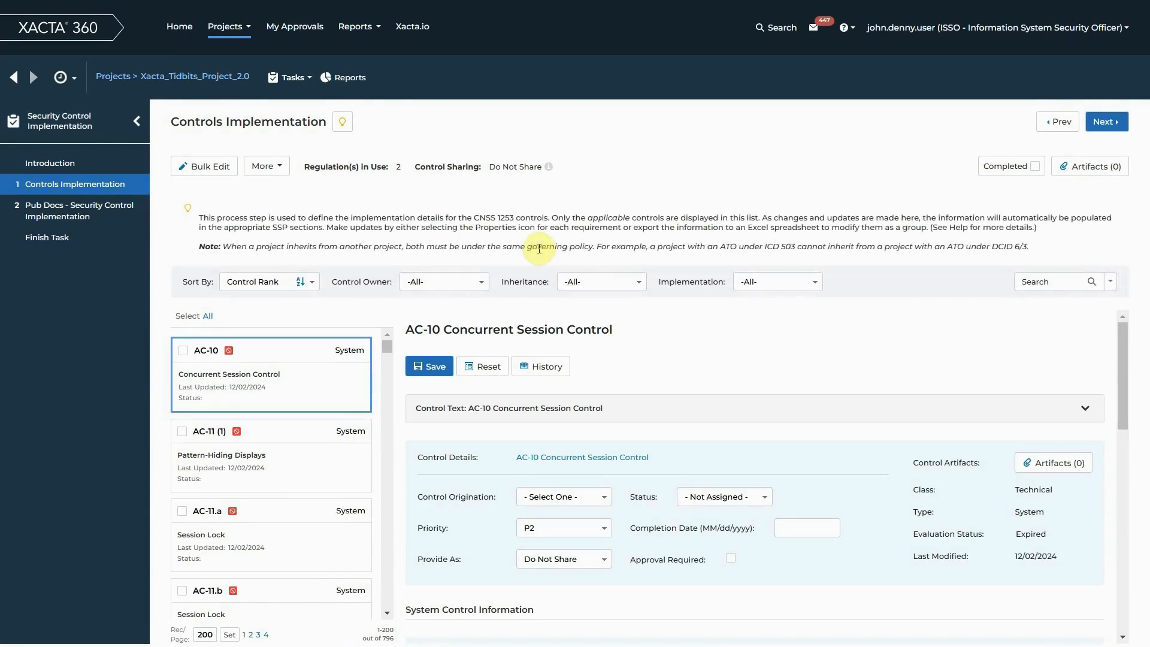
Step: Sort the controls list by Control ID and filter the control owner to My Controls
{"action": "left_click", "coordinate": [314, 283]}
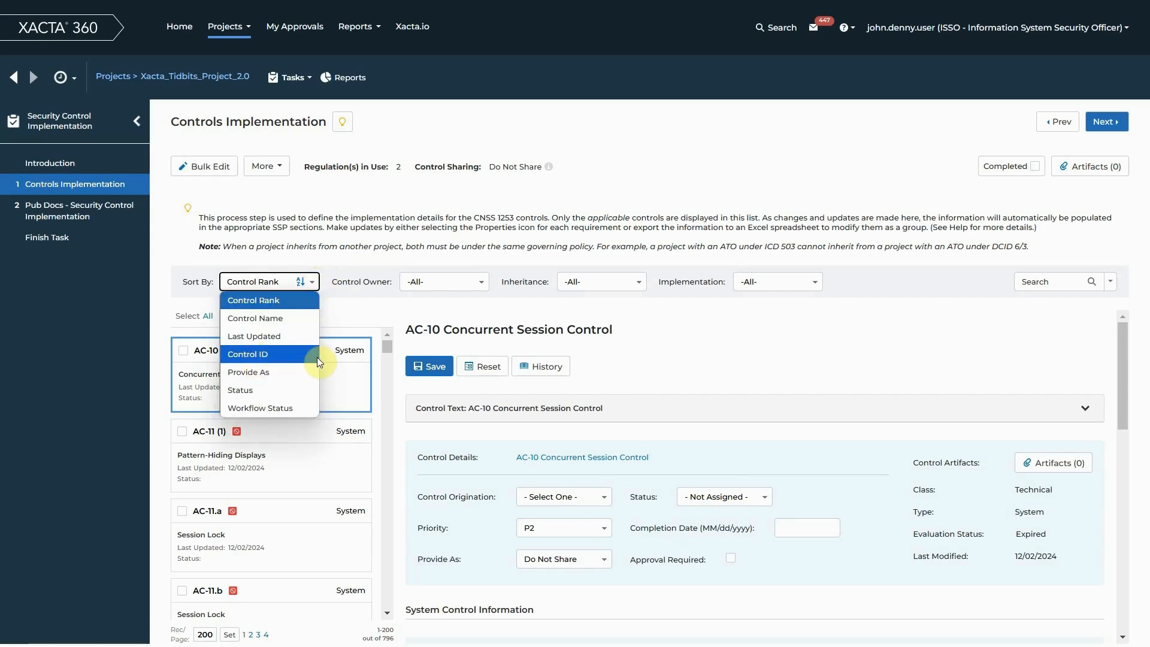
{"action": "left_click", "coordinate": [302, 355]}
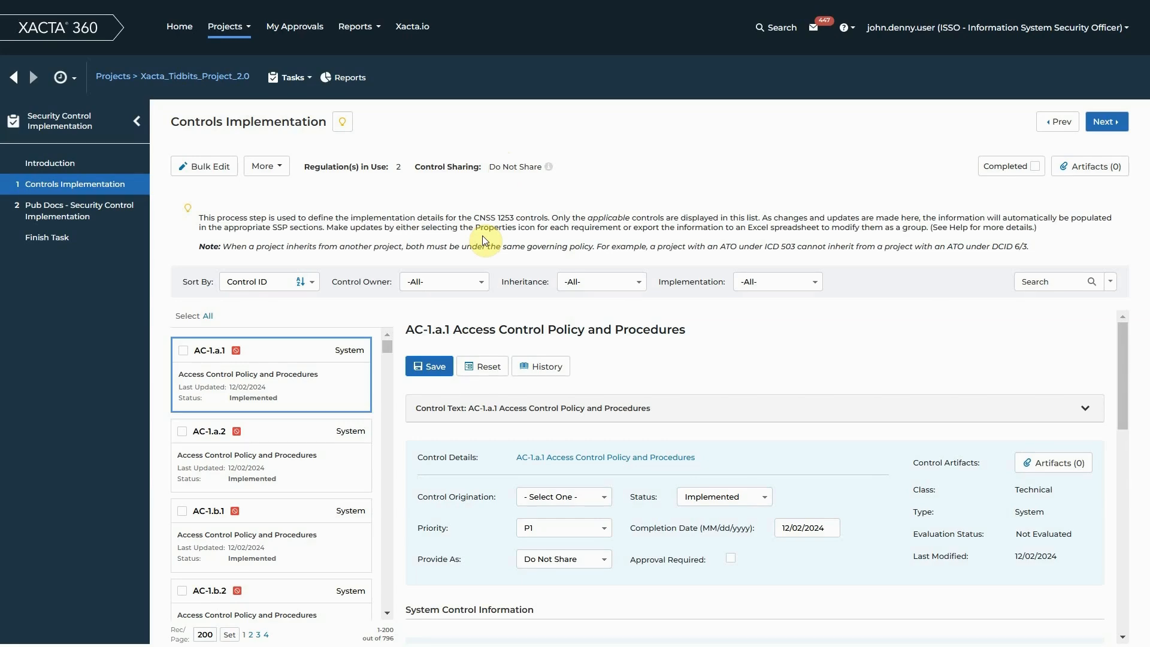
{"action": "left_click", "coordinate": [474, 283]}
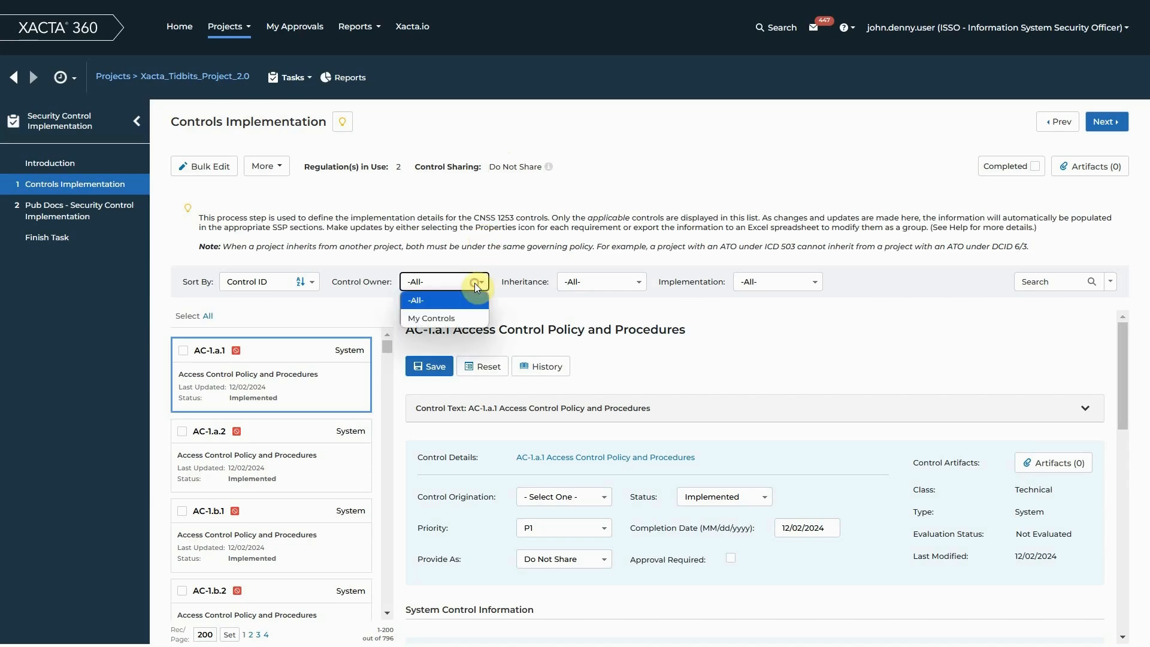
{"action": "left_click", "coordinate": [464, 321]}
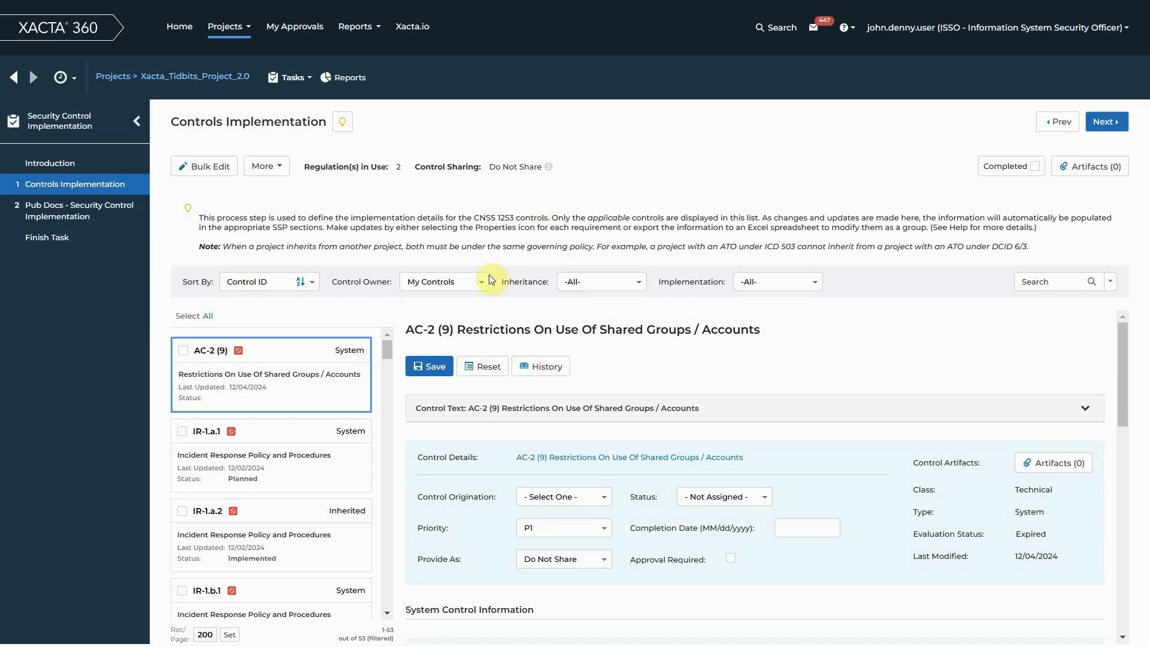
Step: View the inherited control IR-1.a.2, return to AC-2 (9), and filter the list's inheritance to System Only
{"action": "left_click", "coordinate": [309, 540]}
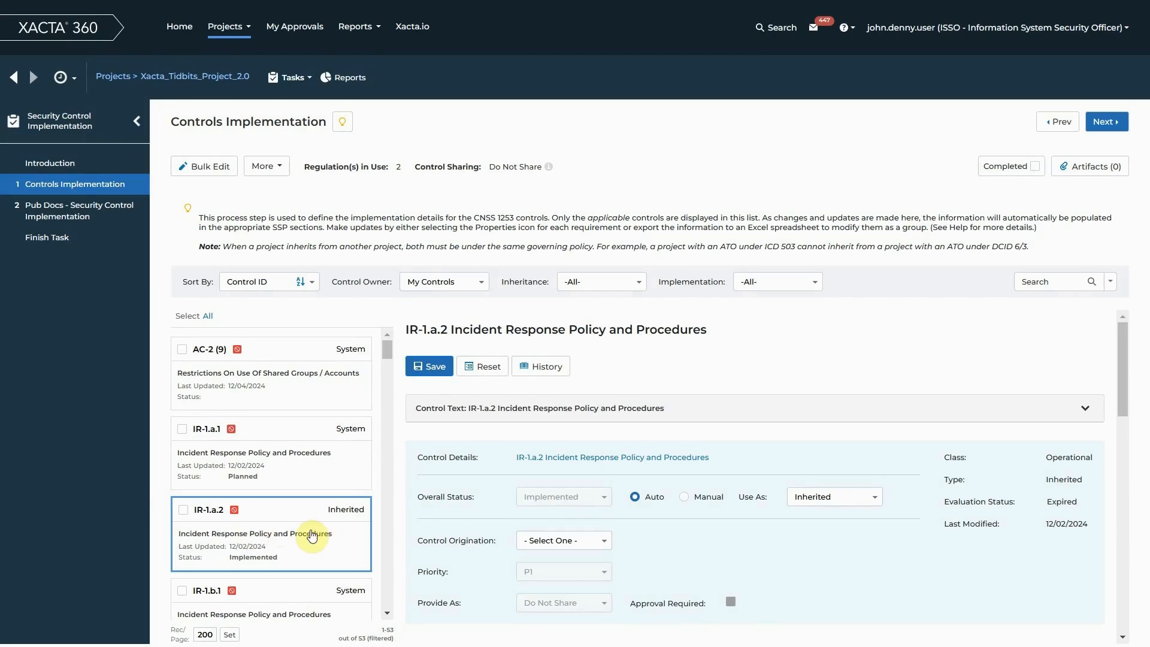
{"action": "left_click", "coordinate": [314, 373]}
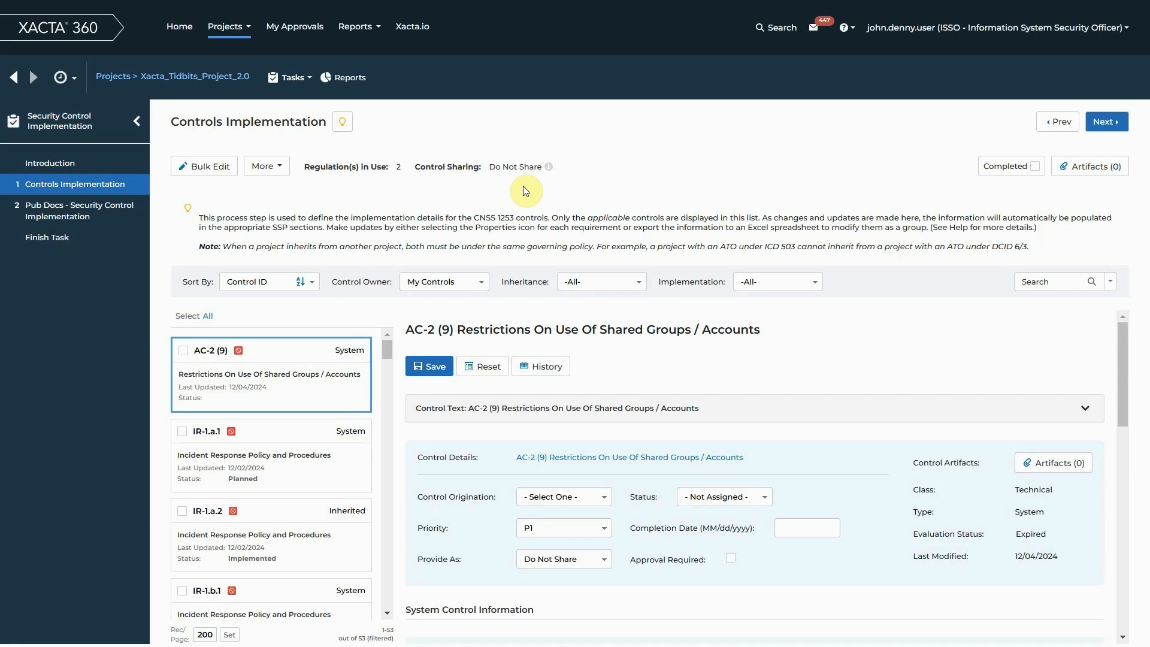
{"action": "left_click", "coordinate": [630, 281]}
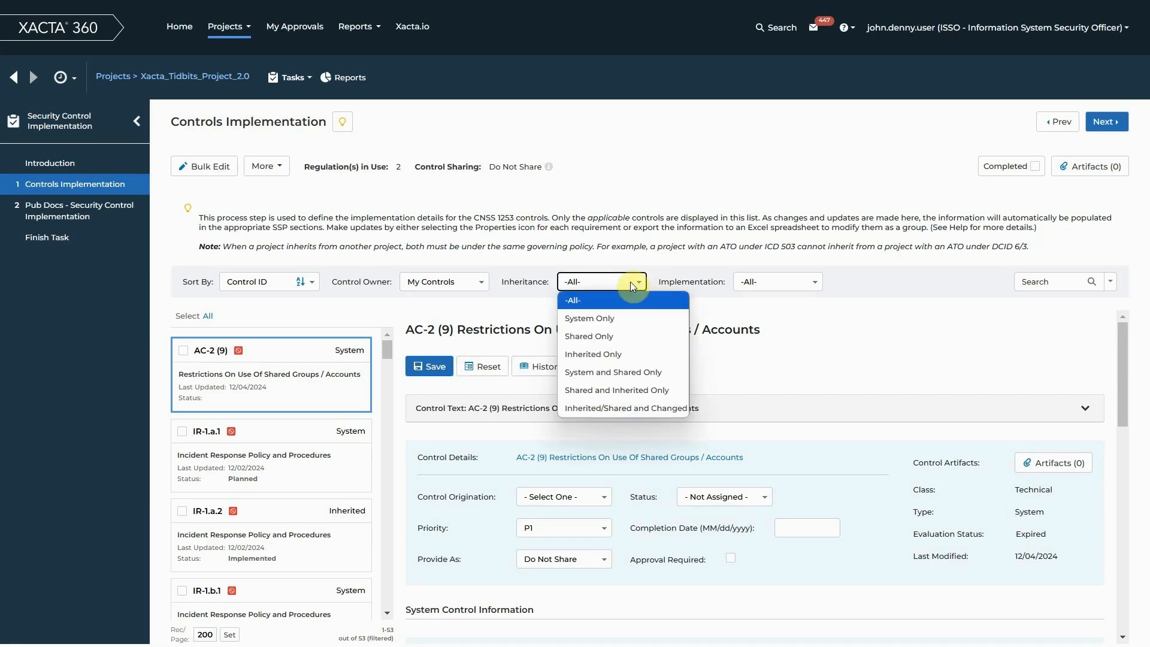
{"action": "left_click", "coordinate": [641, 322]}
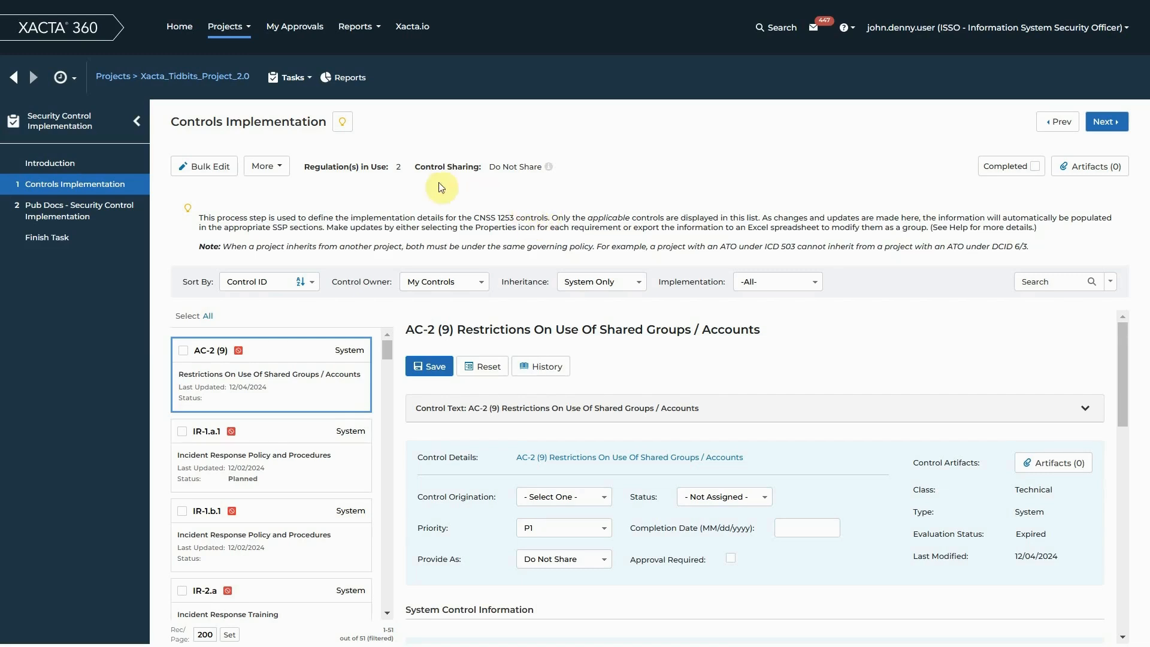
Step: Export the filtered controls with an UNCLASSIFIED classification marking and close the report preferences
{"action": "left_click", "coordinate": [281, 174]}
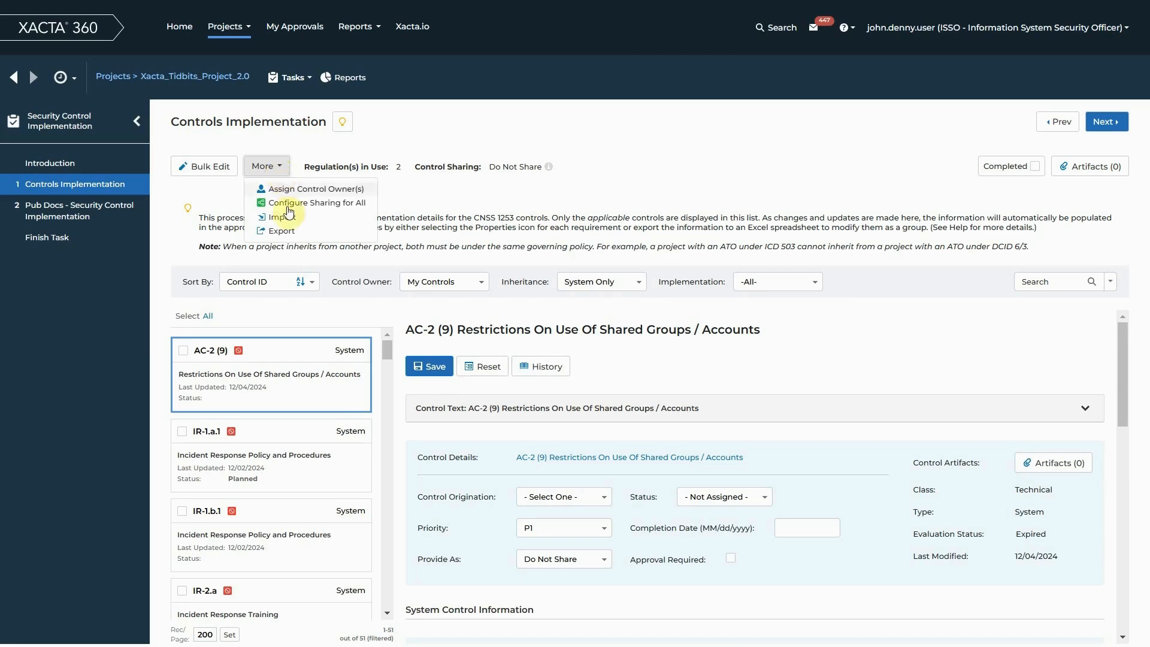
{"action": "left_click", "coordinate": [307, 233]}
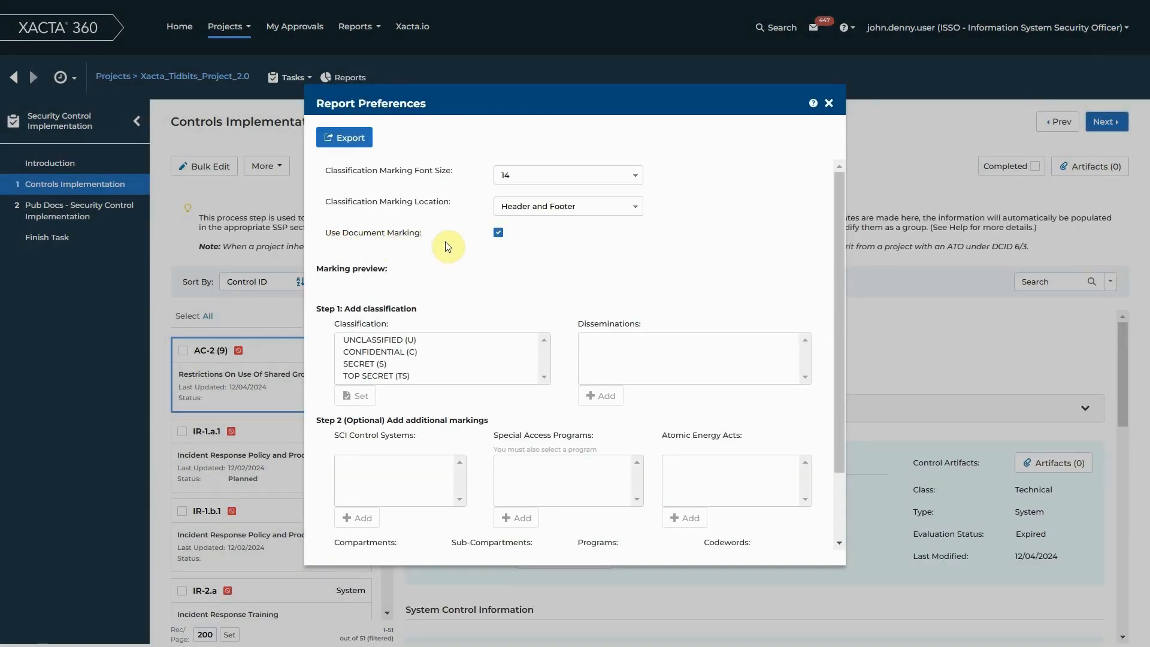
{"action": "left_click", "coordinate": [415, 340]}
{"action": "left_click", "coordinate": [377, 407]}
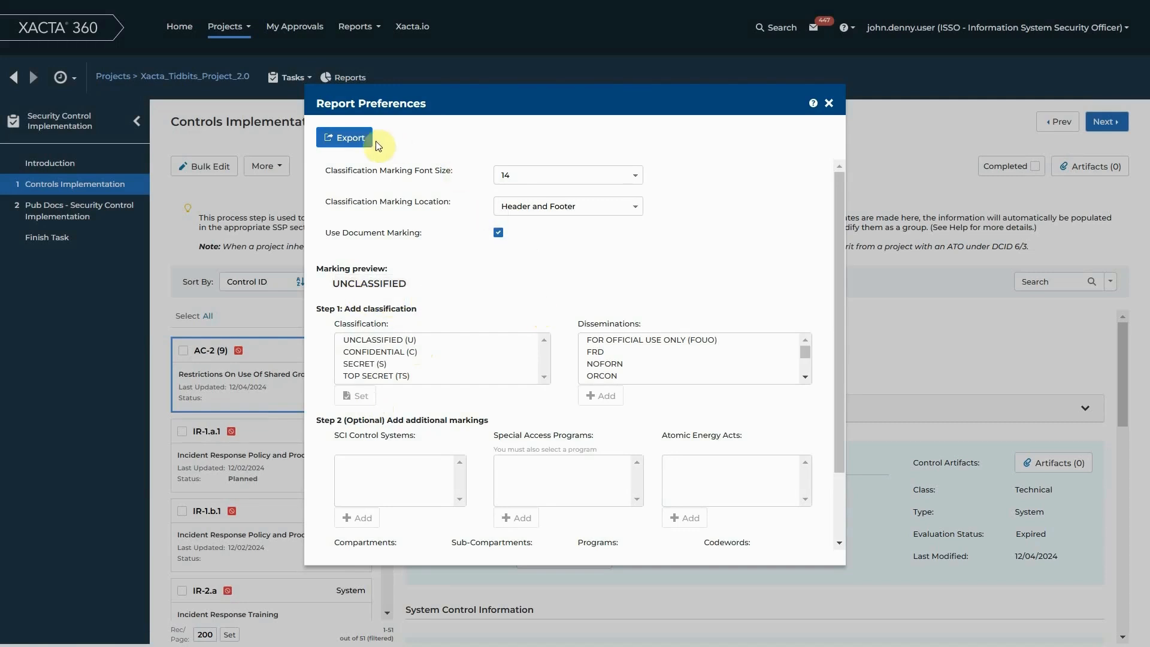
{"action": "left_click", "coordinate": [340, 144]}
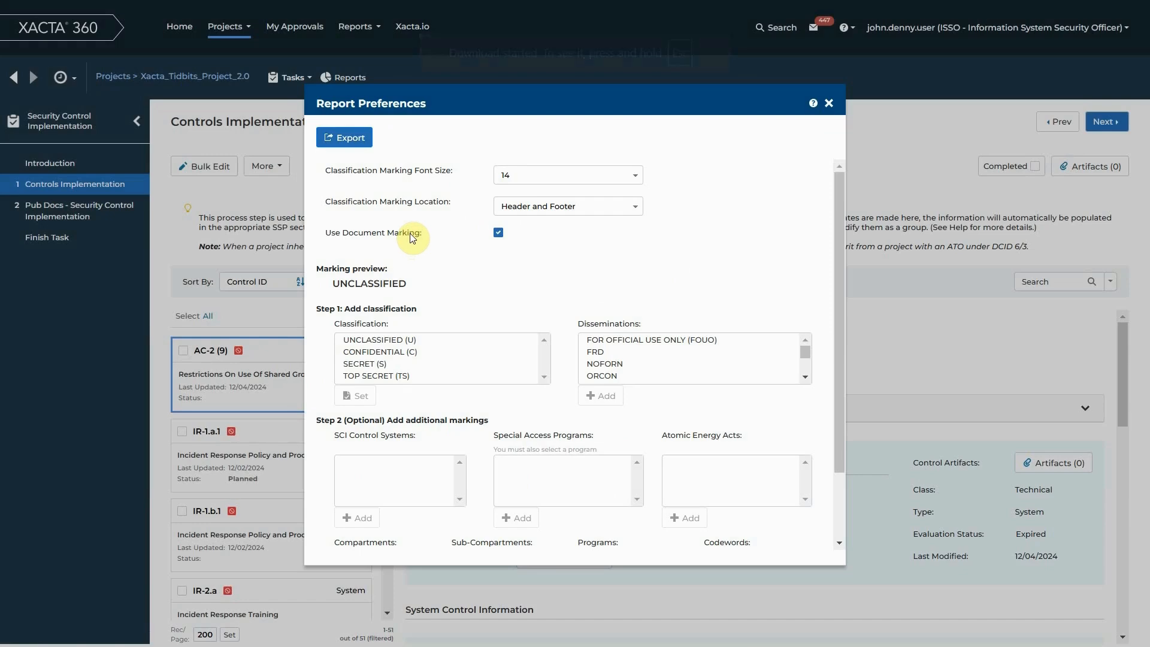
{"action": "left_click", "coordinate": [829, 105]}
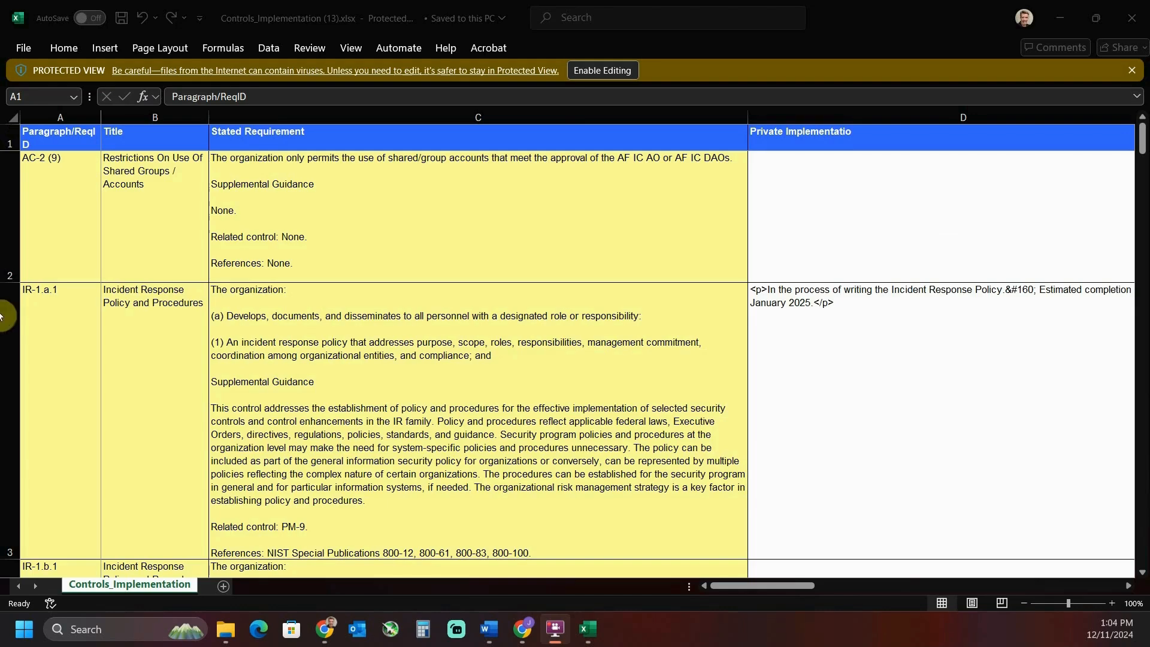
Step: In Excel, enable editing of the exported Controls_Implementation workbook and unprotect its sheet
{"action": "left_click", "coordinate": [616, 73]}
{"action": "left_click", "coordinate": [588, 71]}
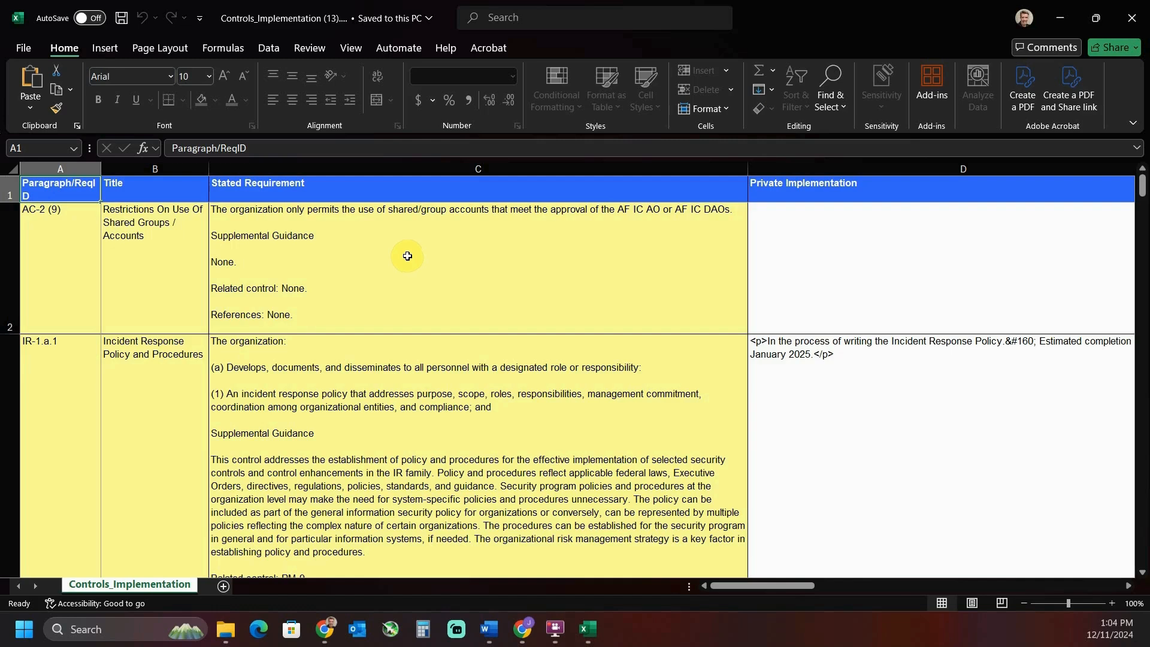
{"action": "left_click", "coordinate": [307, 50]}
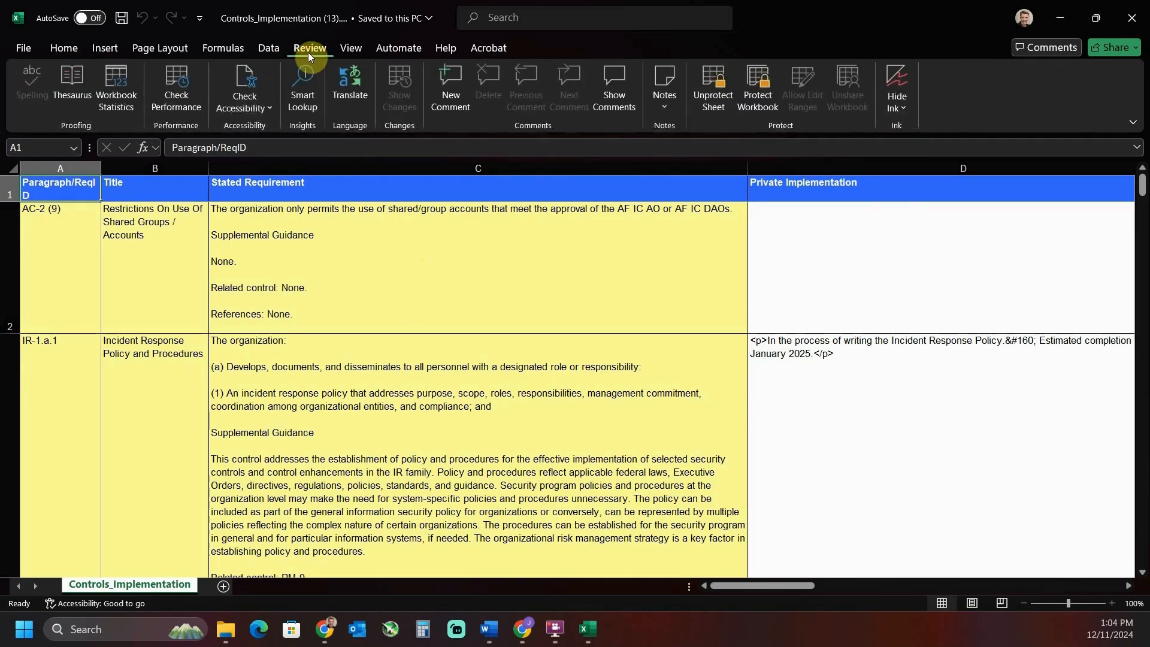
{"action": "left_click", "coordinate": [712, 107]}
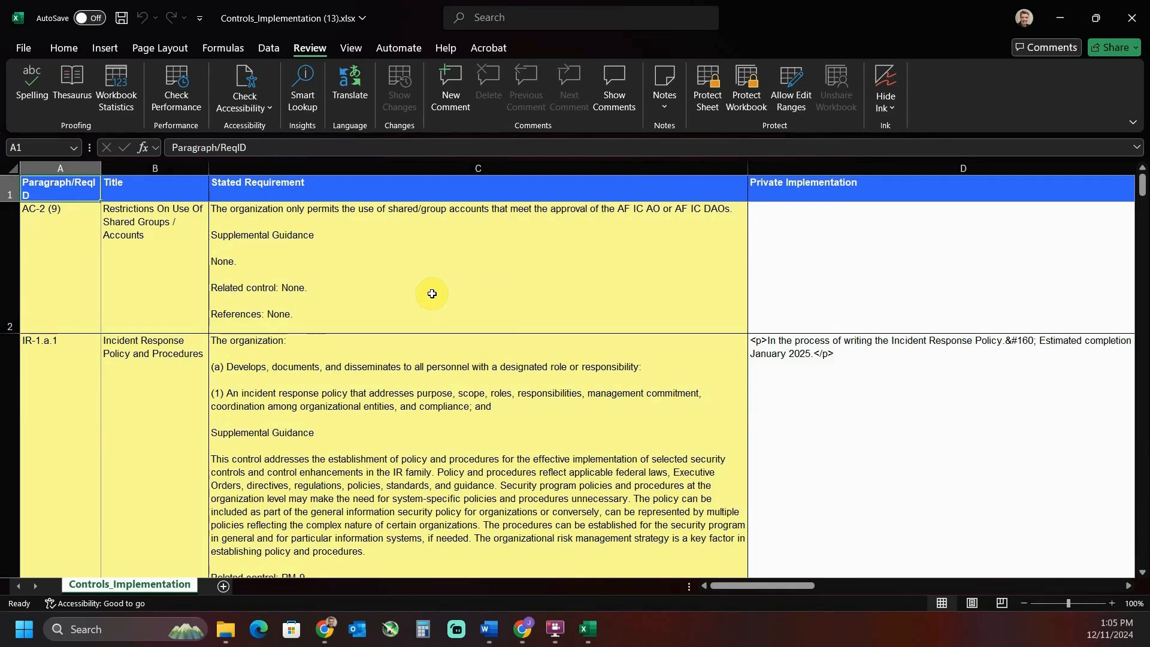
Step: Examine the header row, the yellow ID, Title and Stated Requirement cells, and the white Private Implementation cell of the AC-2 (9) row
{"action": "left_click", "coordinate": [10, 190]}
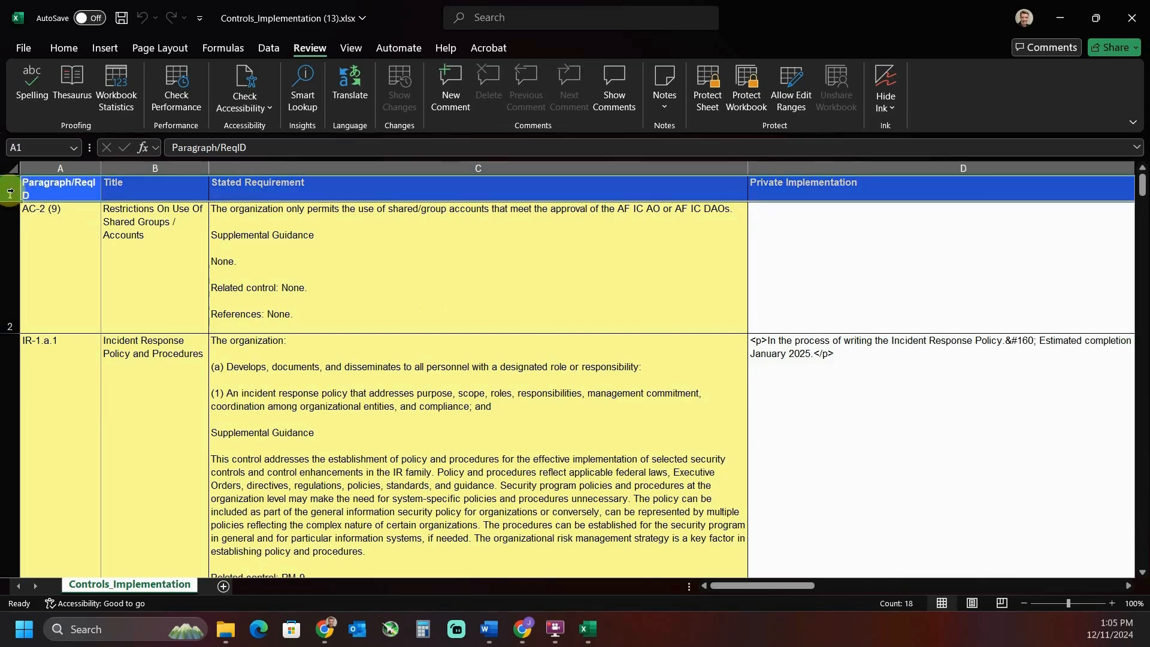
{"action": "left_click", "coordinate": [51, 188]}
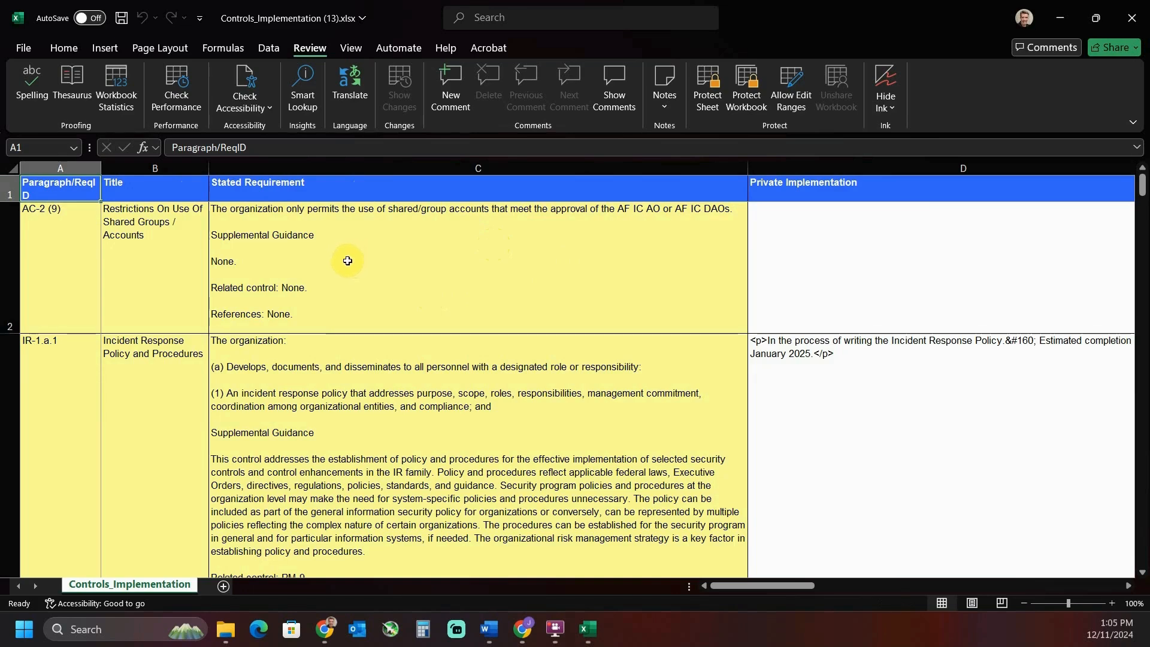
{"action": "left_click", "coordinate": [45, 243]}
{"action": "left_click", "coordinate": [192, 248]}
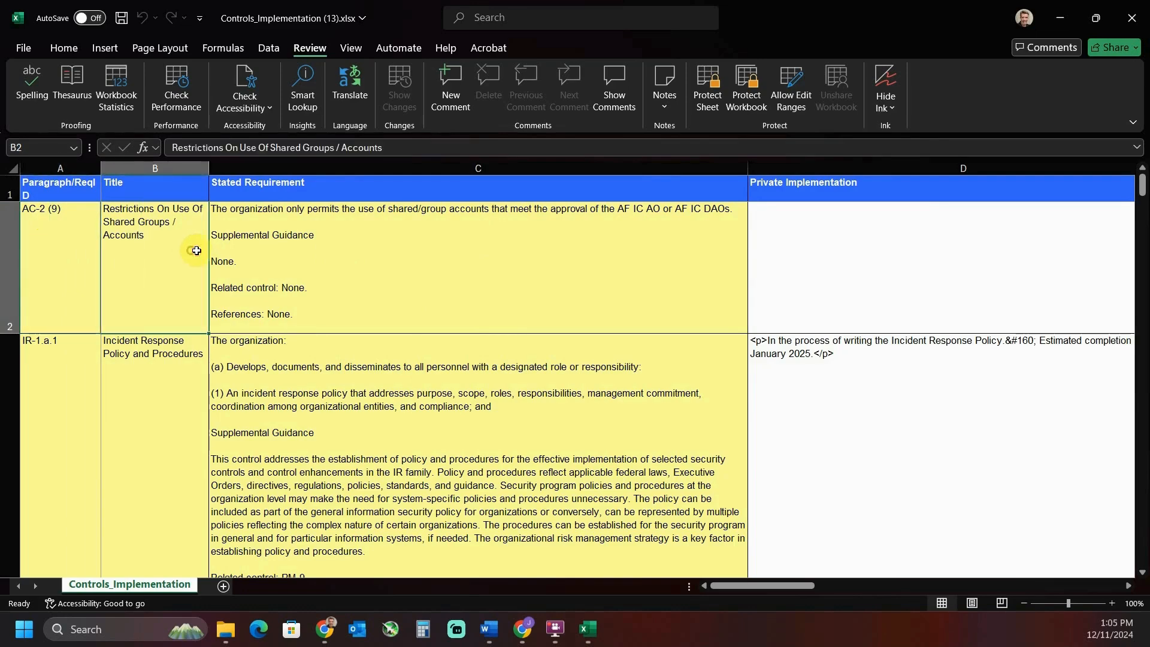
{"action": "left_click", "coordinate": [362, 252]}
{"action": "left_click", "coordinate": [75, 250]}
{"action": "left_click_drag", "start_coordinate": [133, 265], "coordinate": [429, 406]}
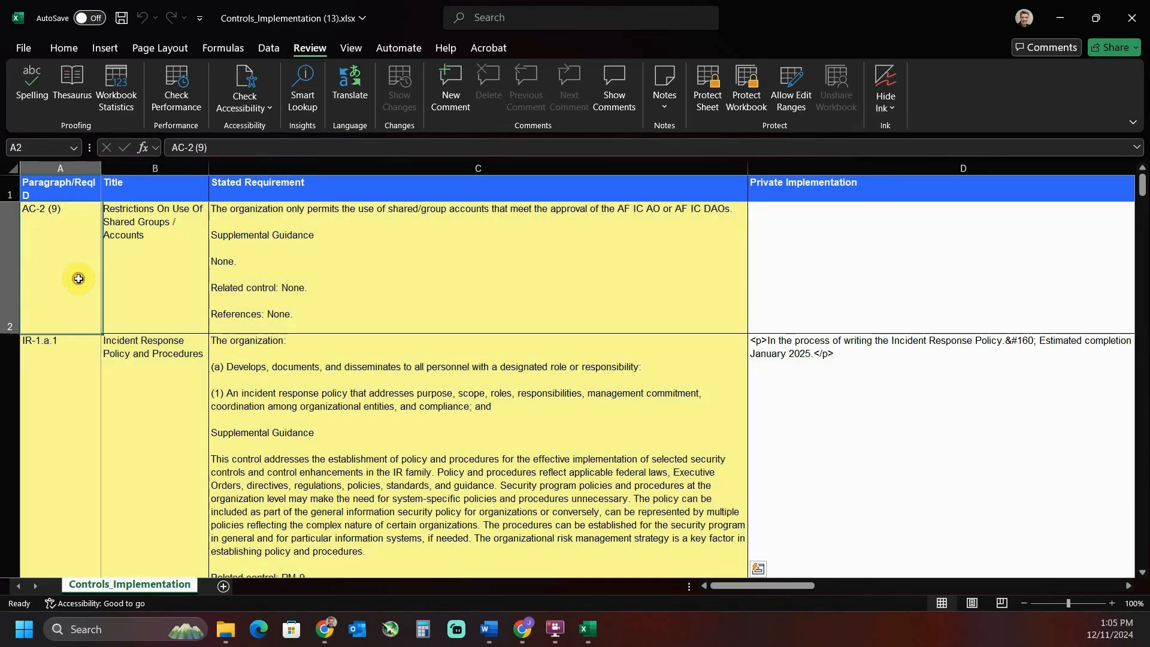
{"action": "left_click", "coordinate": [78, 279]}
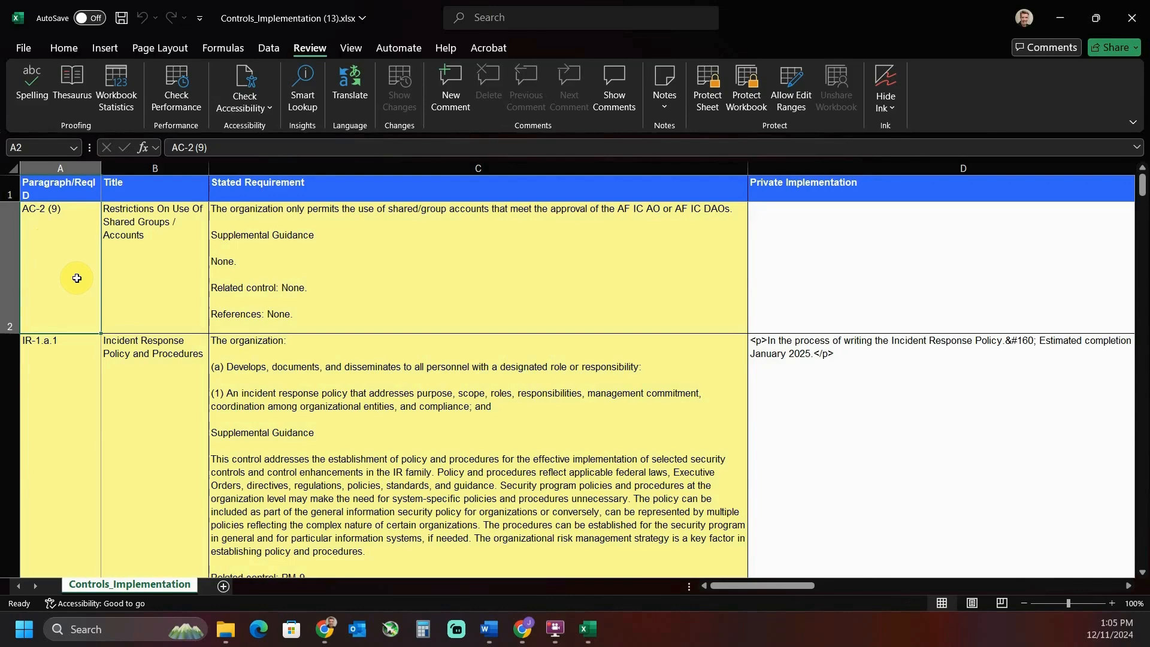
{"action": "left_click", "coordinate": [922, 240]}
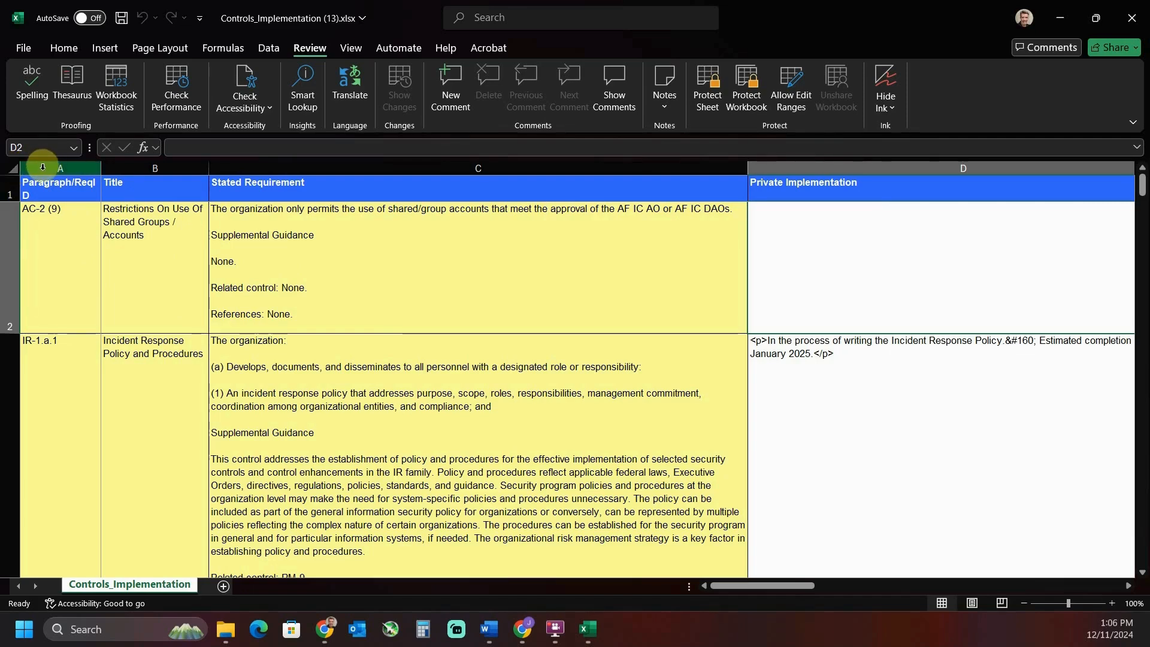
Step: Resize all rows of the sheet to one compact height and all columns to one uniform width
{"action": "left_click", "coordinate": [10, 167]}
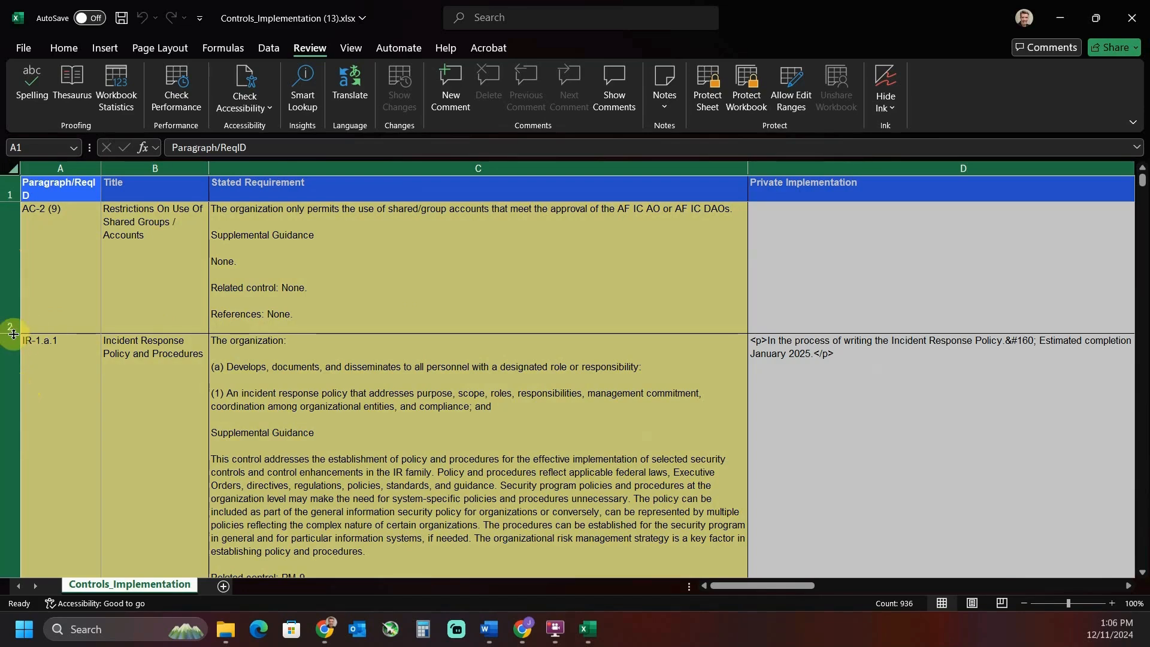
{"action": "left_click_drag", "start_coordinate": [5, 337], "coordinate": [11, 247]}
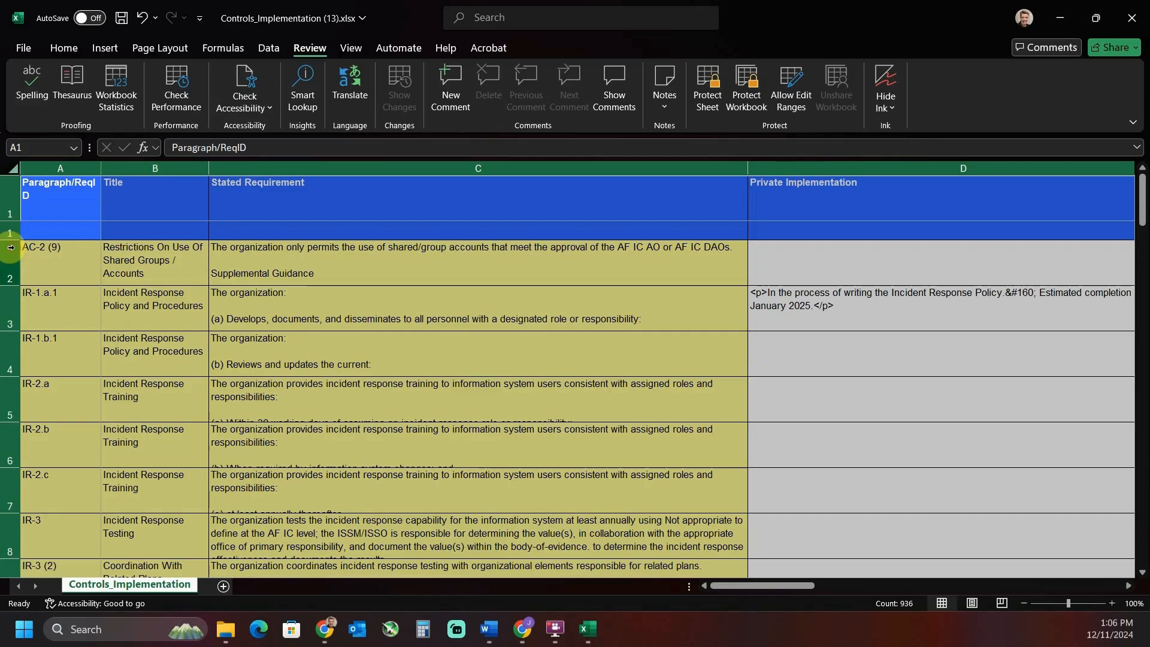
{"action": "left_click", "coordinate": [289, 287]}
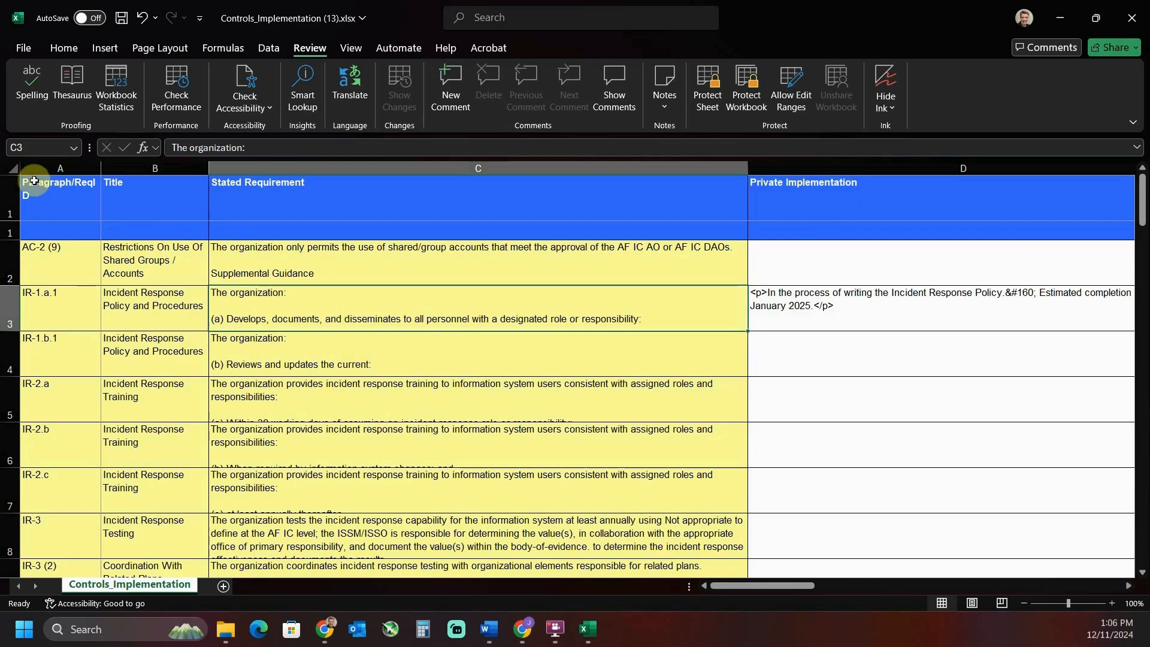
{"action": "left_click", "coordinate": [11, 168]}
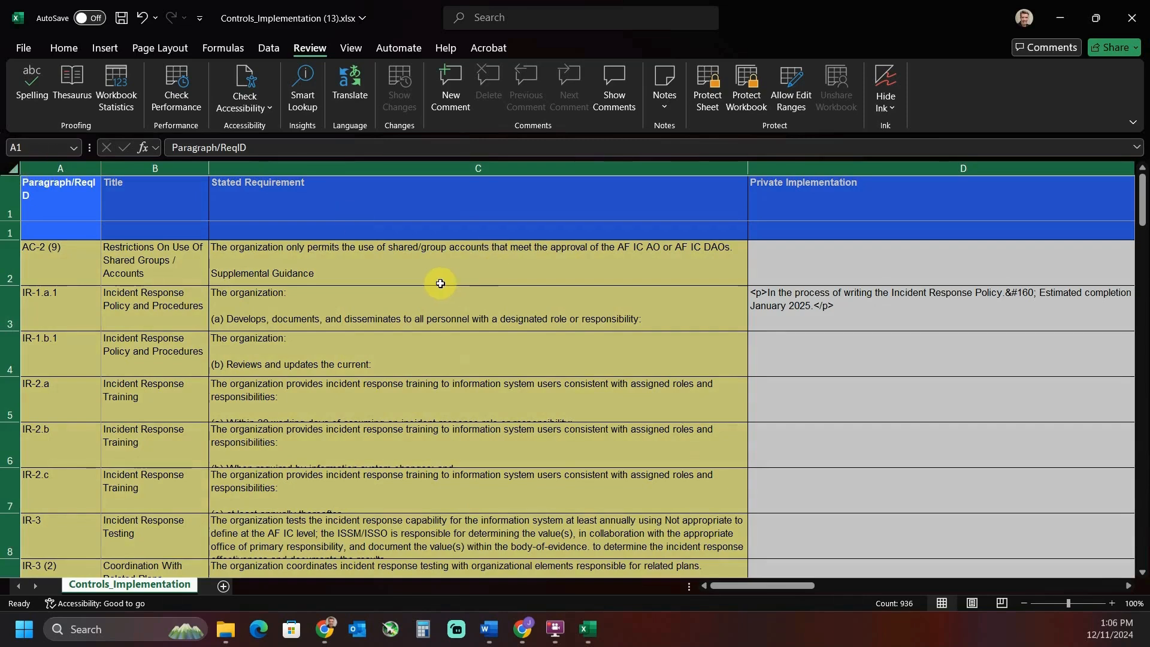
{"action": "left_click_drag", "start_coordinate": [210, 172], "coordinate": [206, 173]}
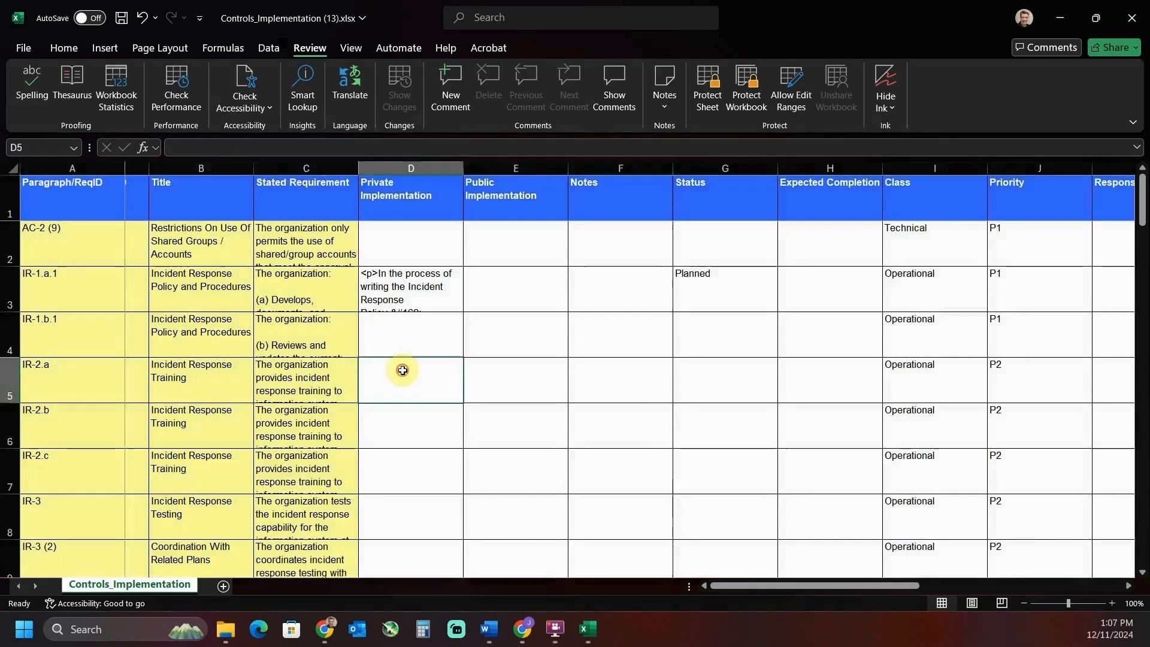
{"action": "left_click", "coordinate": [401, 370]}
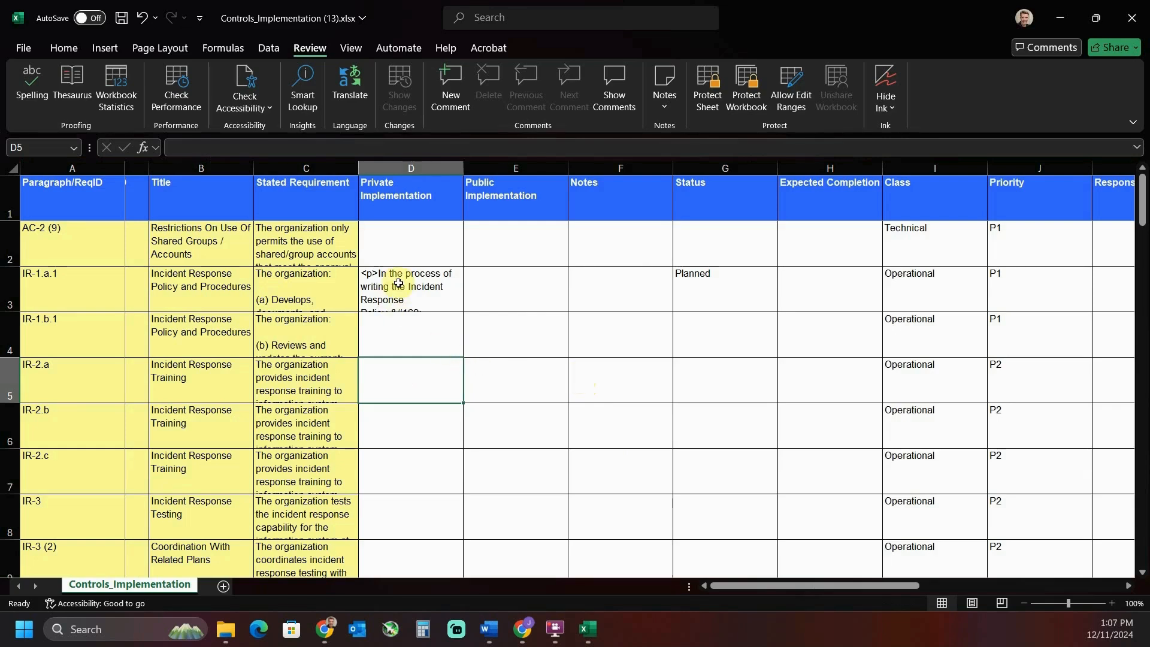
Step: Examine the Private Implementation text and Status entry in the IR-1.a.1 row
{"action": "left_click", "coordinate": [2, 289]}
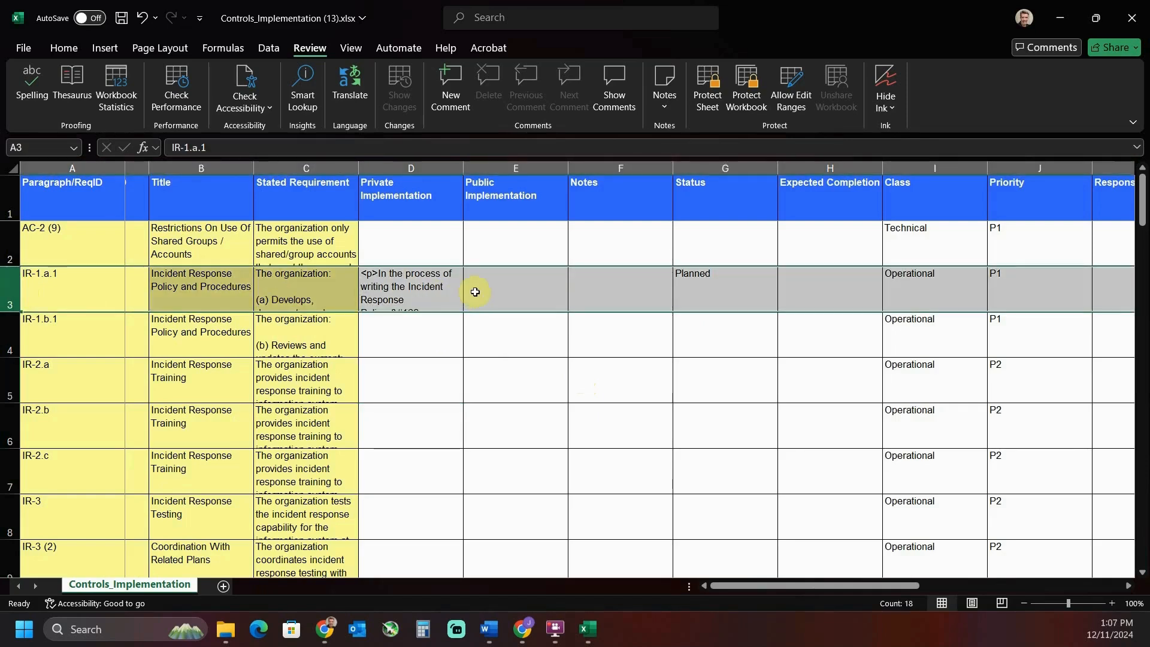
{"action": "left_click", "coordinate": [398, 290]}
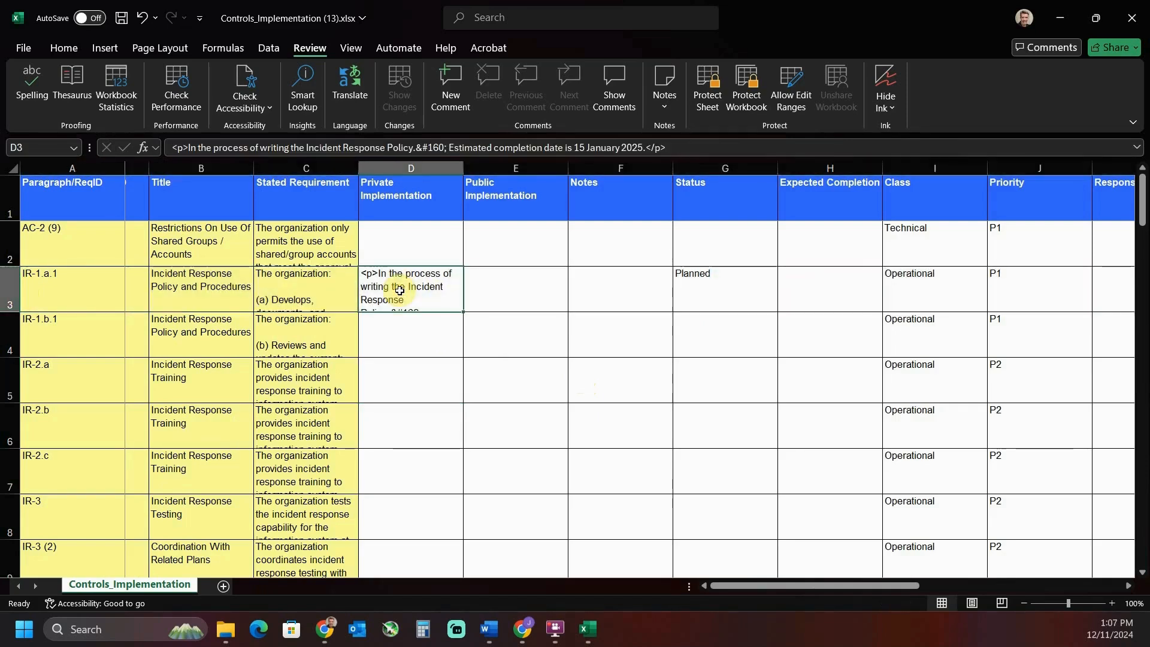
{"action": "left_click", "coordinate": [739, 290]}
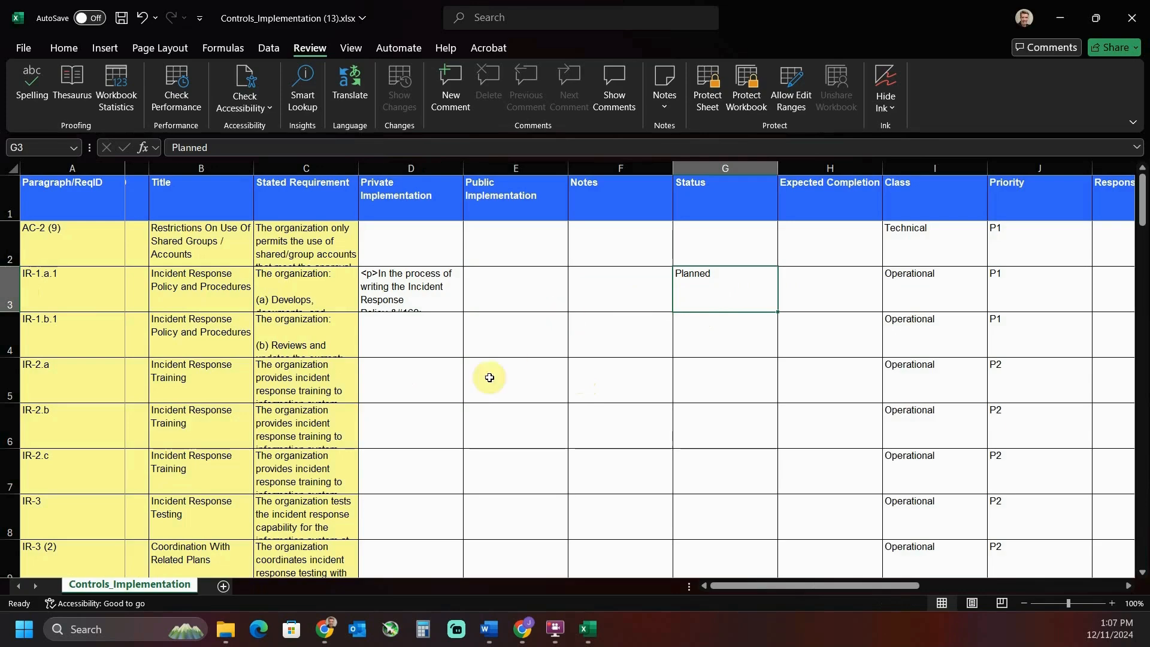
Step: Enter "How we implemented the control" as the Private Implementation of both AC-2 (9) and IR-1.a.1
{"action": "scroll", "coordinate": [494, 357], "scroll_direction": "down", "scroll_amount": 2}
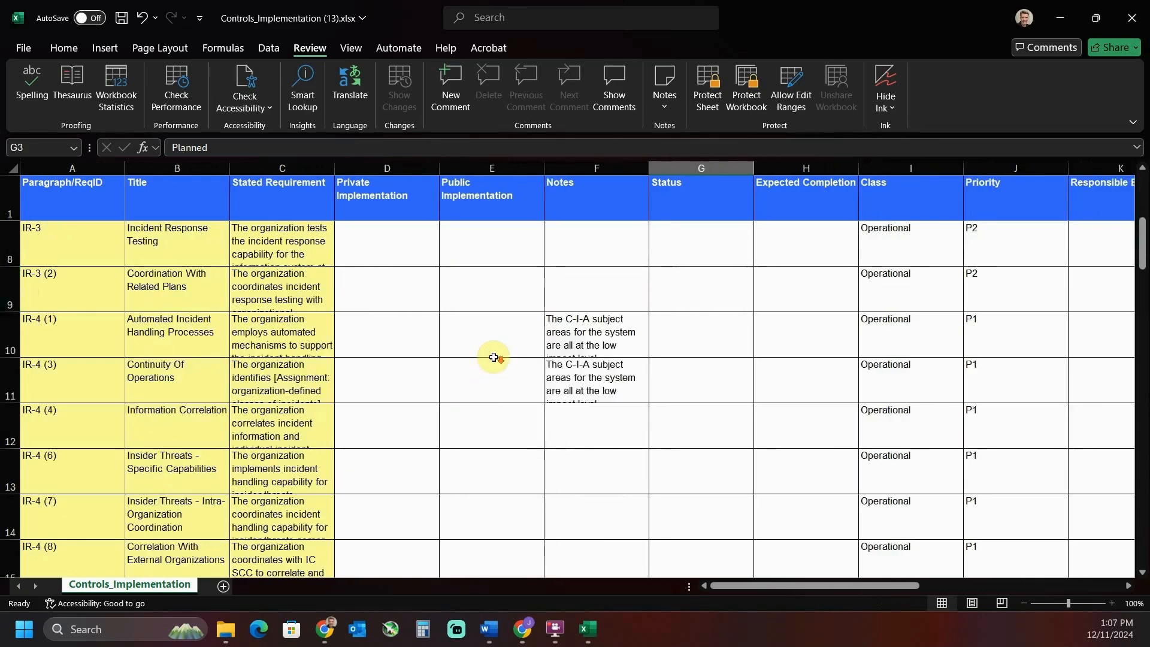
{"action": "scroll", "coordinate": [494, 357], "scroll_direction": "down", "scroll_amount": 7}
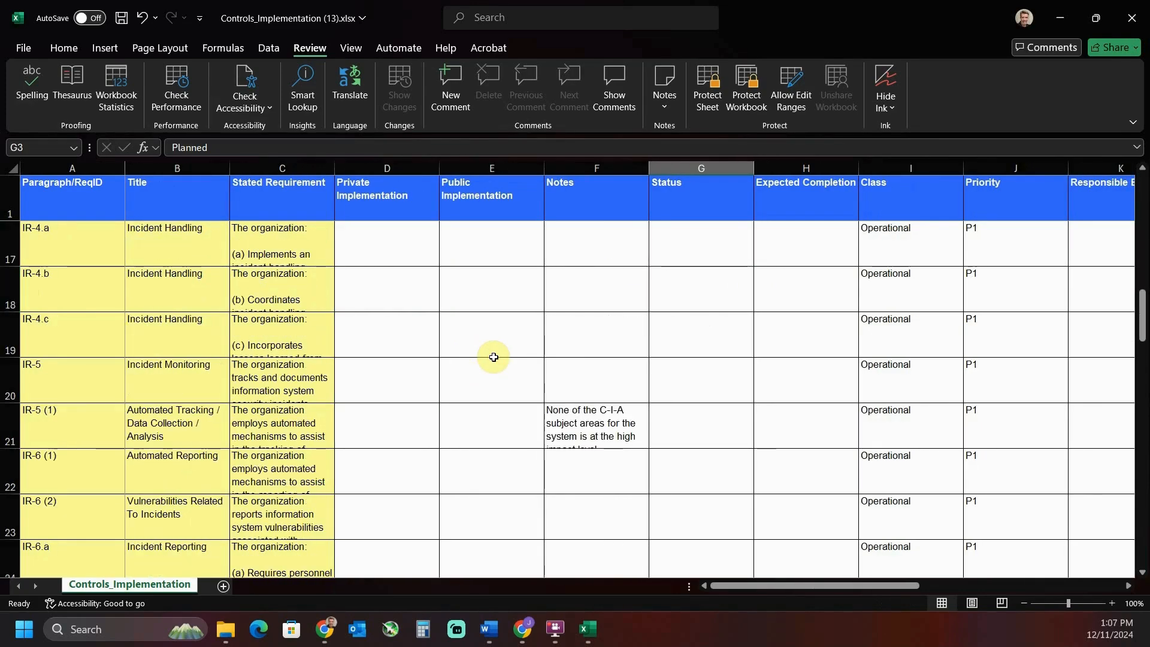
{"action": "scroll", "coordinate": [494, 357], "scroll_direction": "down", "scroll_amount": 4}
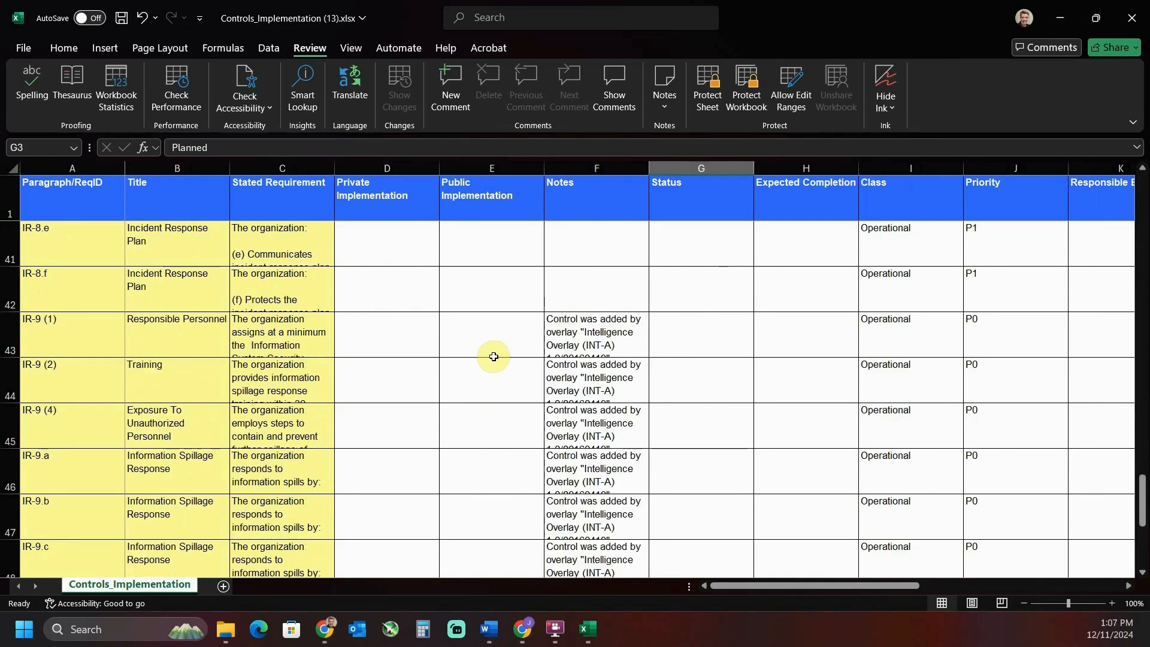
{"action": "scroll", "coordinate": [493, 357], "scroll_direction": "down", "scroll_amount": 2}
{"action": "scroll", "coordinate": [493, 357], "scroll_direction": "up", "scroll_amount": 15}
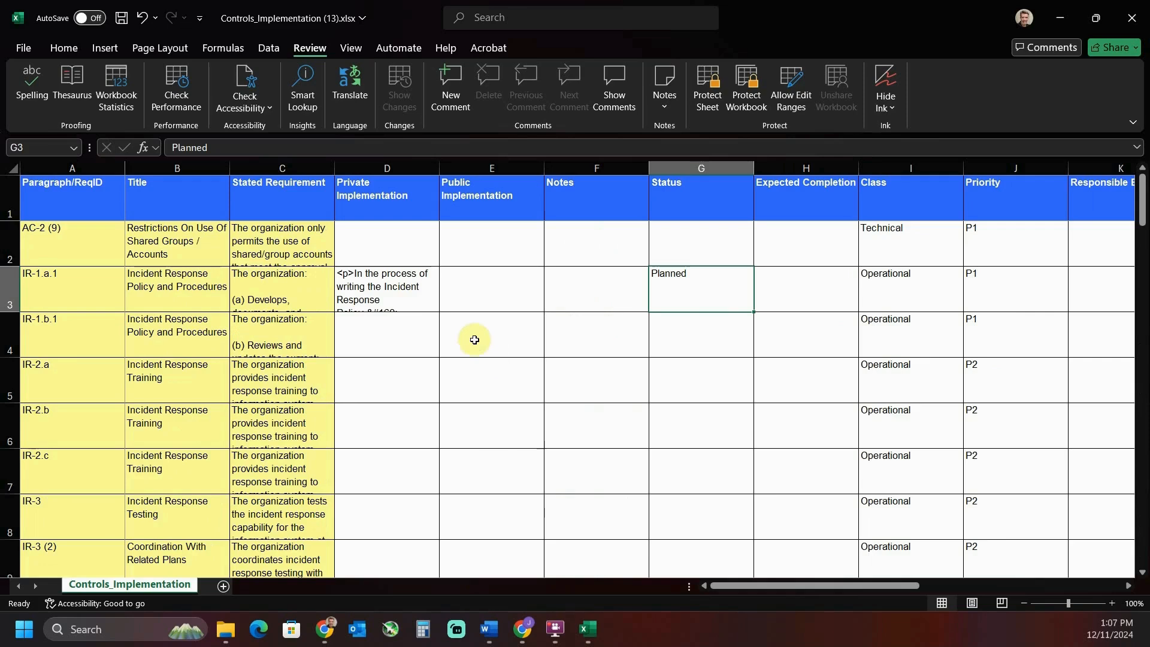
{"action": "left_click", "coordinate": [384, 232]}
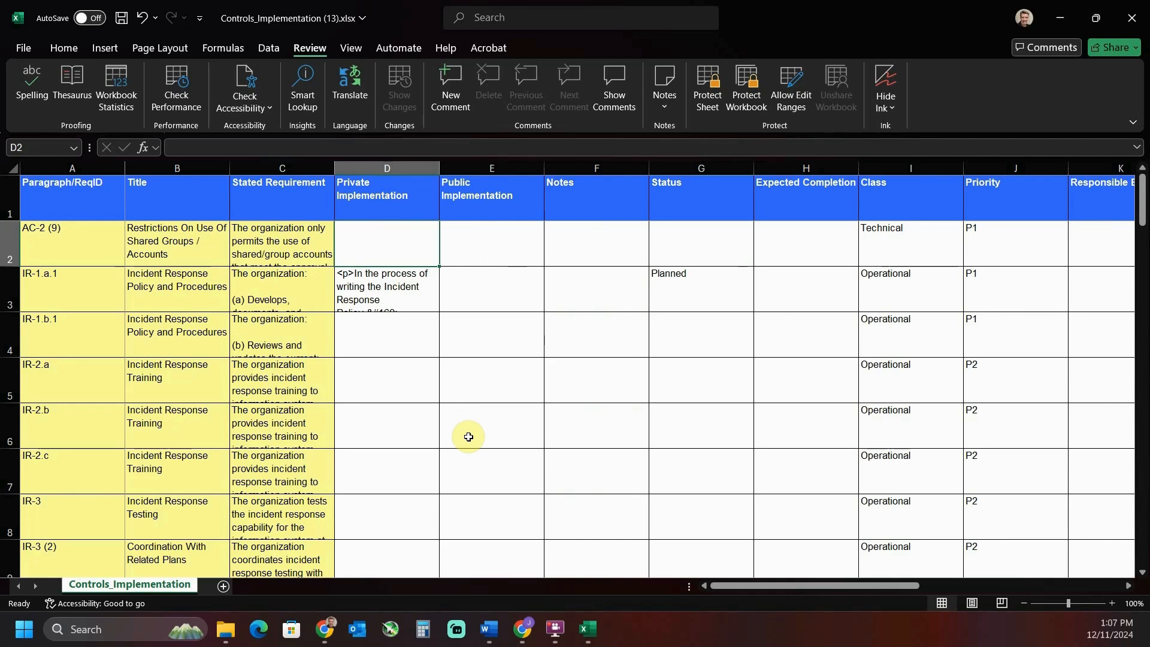
{"action": "type", "text": "How"}
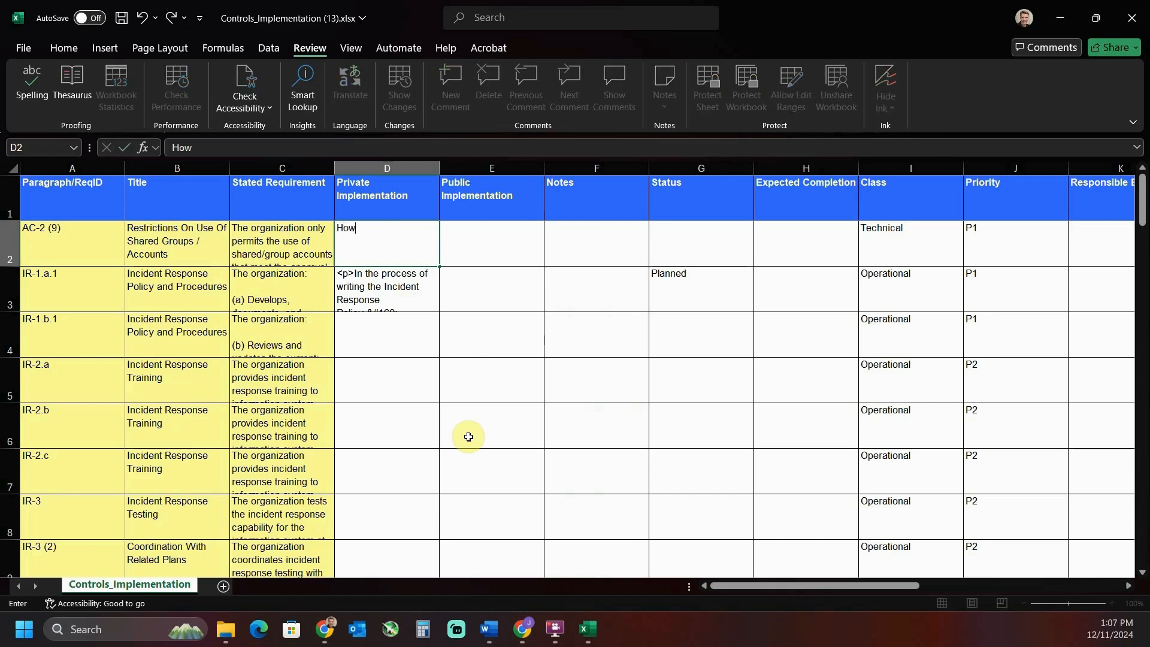
{"action": "type", "text": " we implemented the control"}
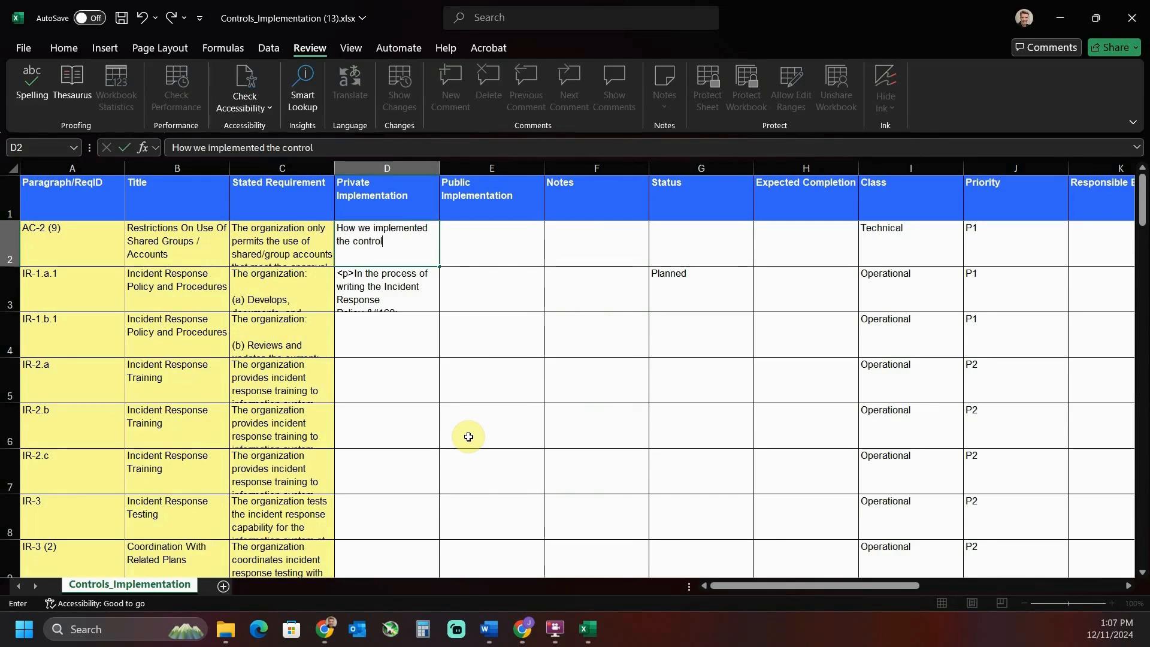
{"action": "key", "text": "Return"}
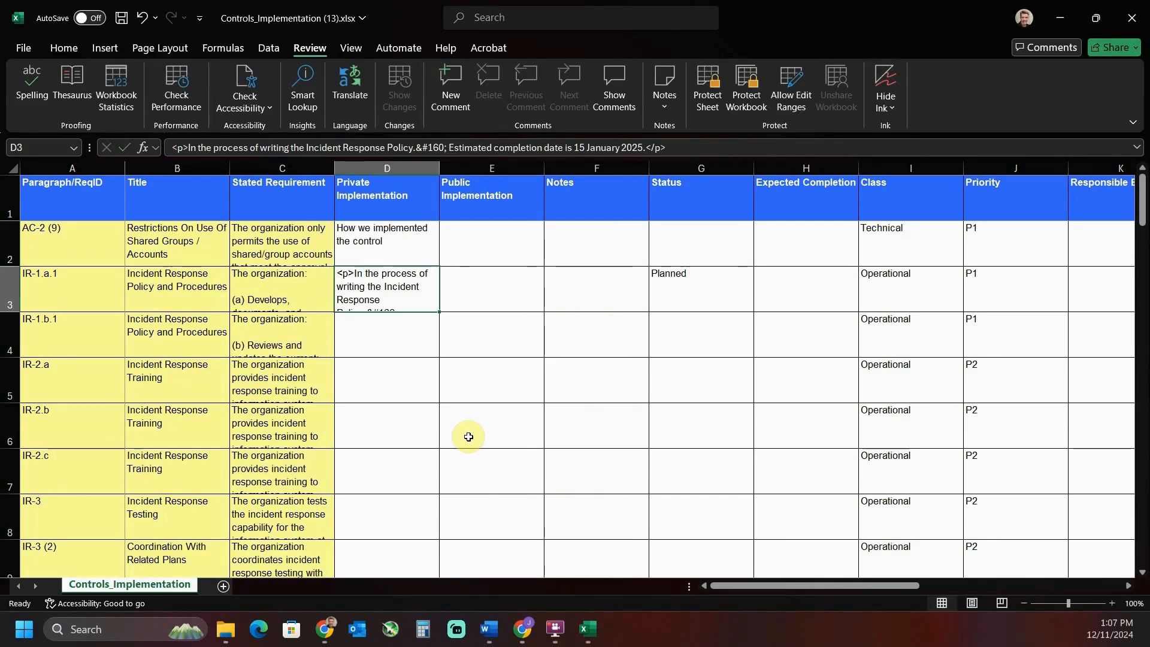
{"action": "type", "text": "How we implemented the control"}
{"action": "key", "text": "Return"}
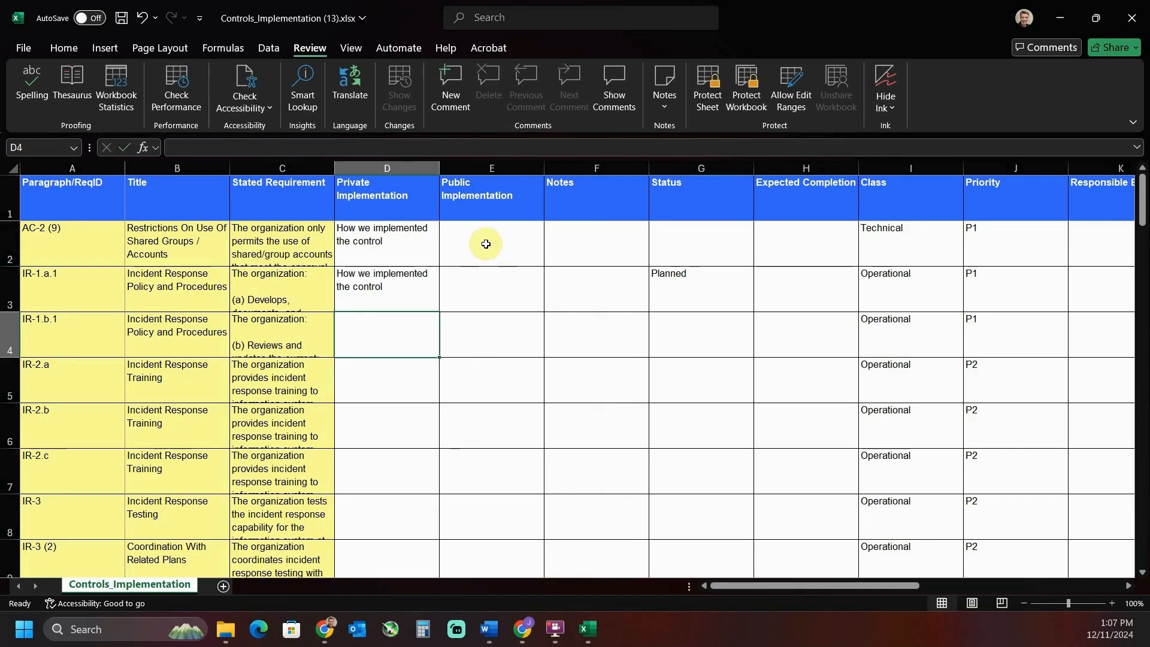
Step: Hide the Public Implementation column
{"action": "left_click", "coordinate": [495, 169]}
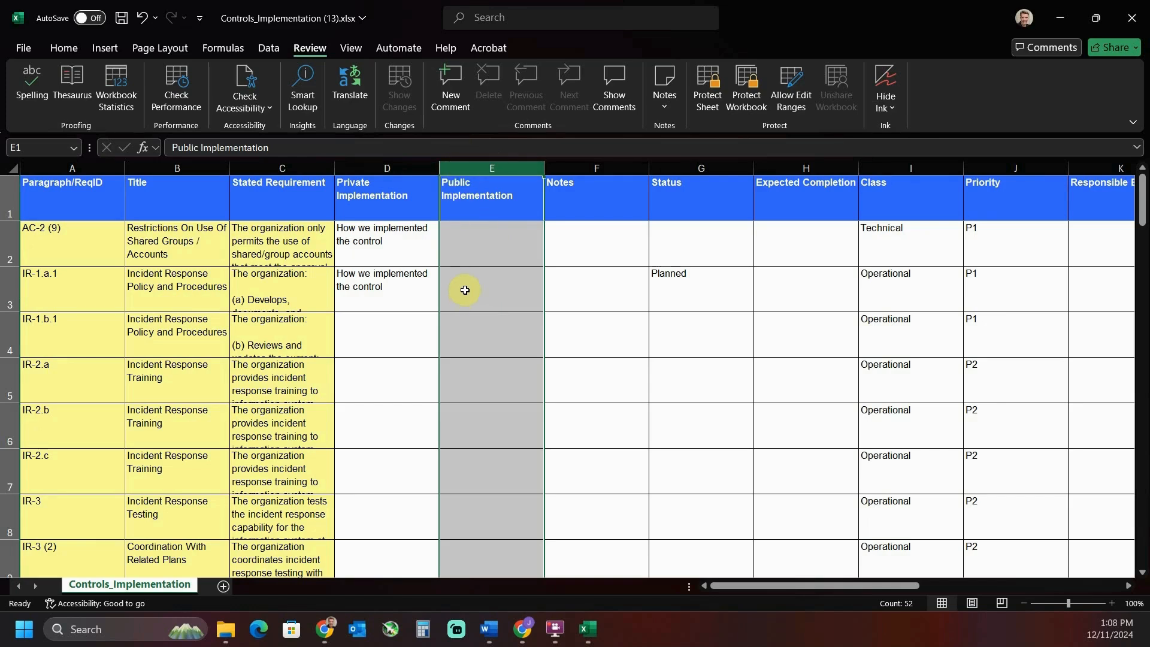
{"action": "left_click", "coordinate": [482, 255]}
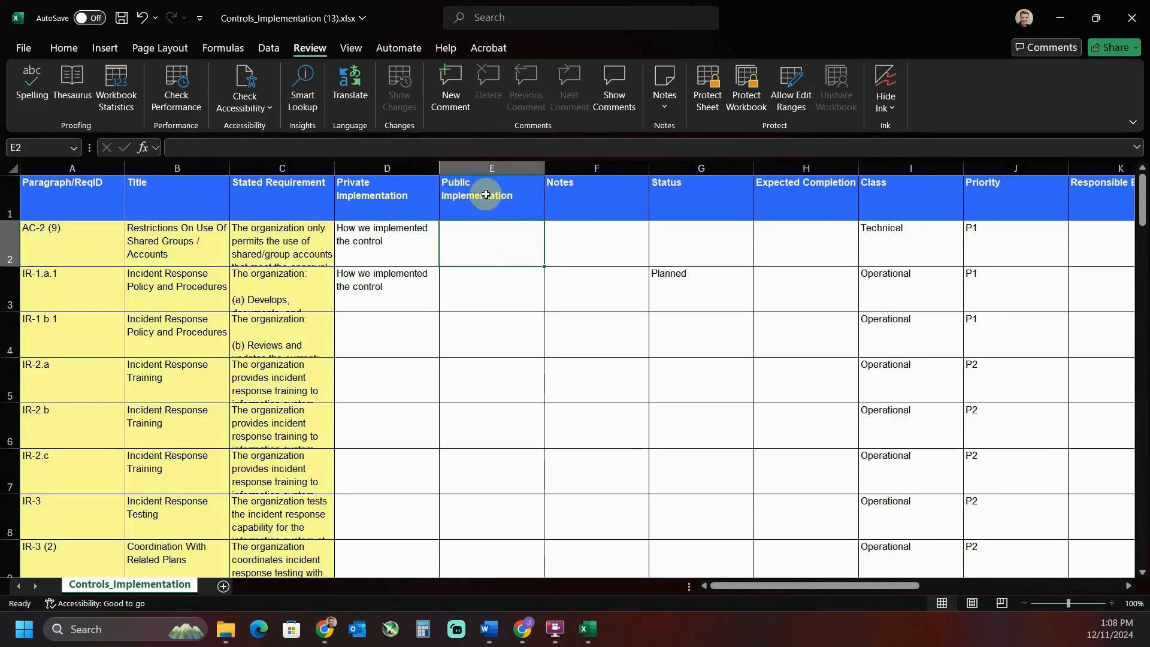
{"action": "left_click", "coordinate": [485, 169]}
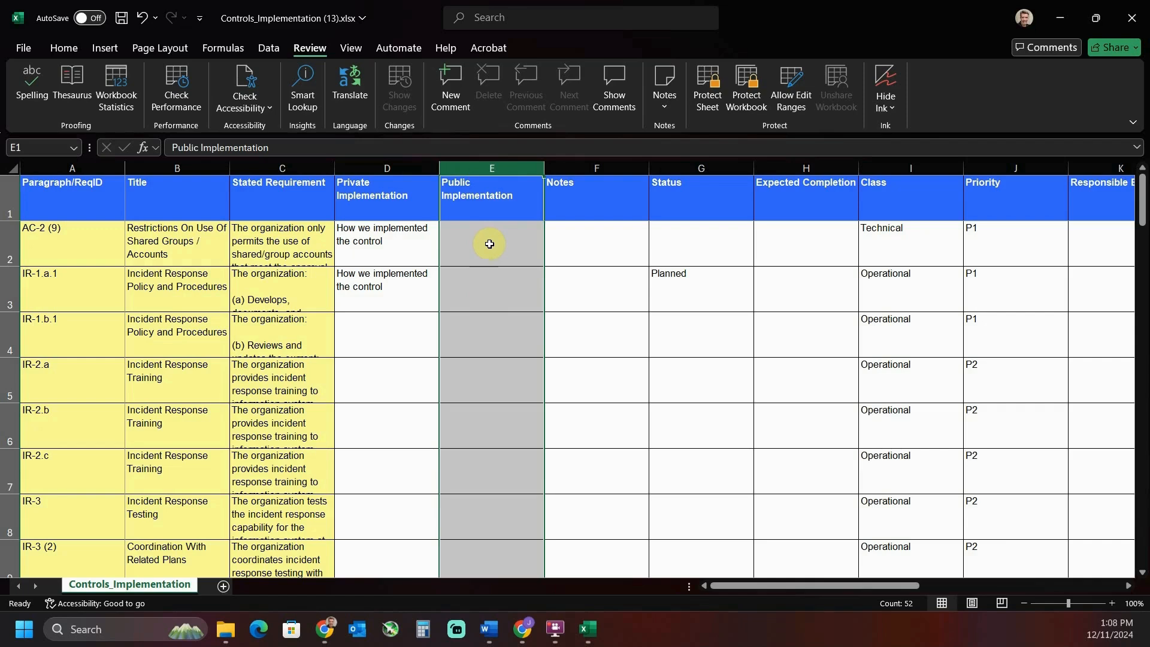
{"action": "right_click", "coordinate": [461, 172]}
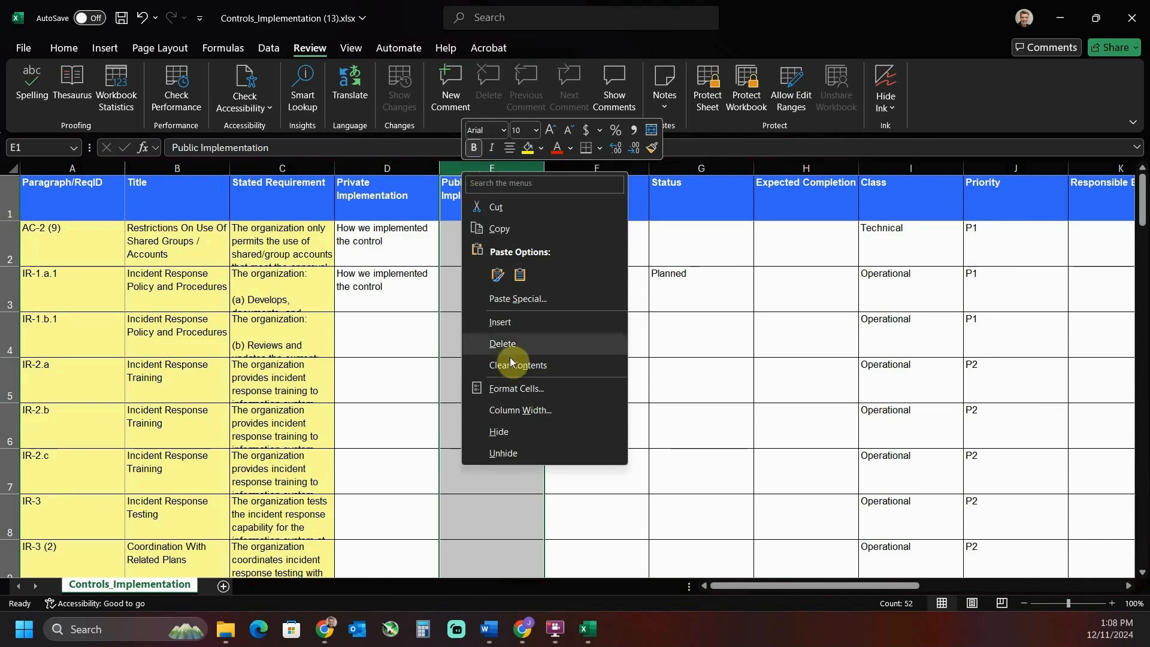
{"action": "left_click", "coordinate": [530, 429]}
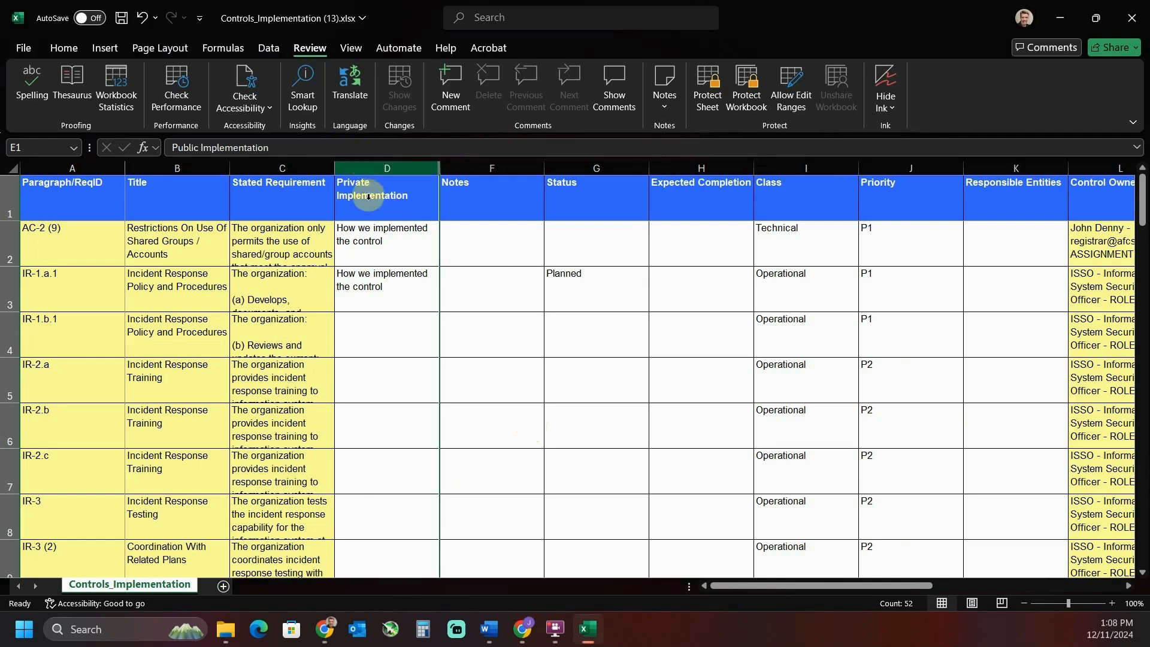
{"action": "left_click", "coordinate": [378, 234]}
{"action": "left_click", "coordinate": [378, 283]}
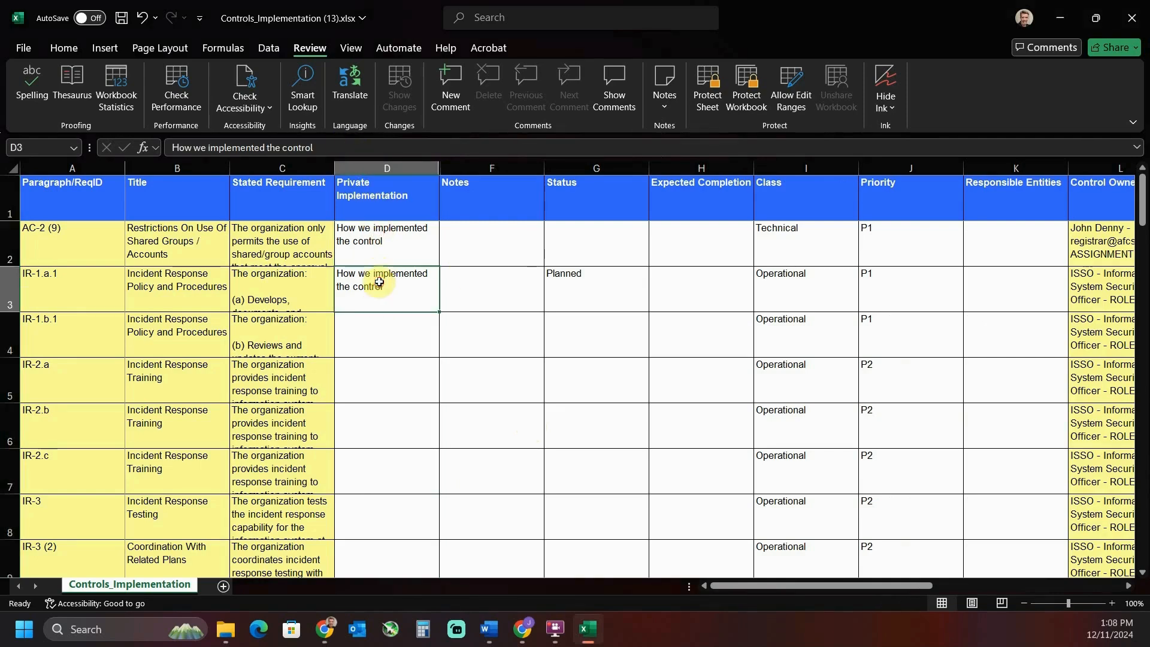
{"action": "left_click", "coordinate": [379, 231]}
{"action": "left_click", "coordinate": [378, 288]}
{"action": "left_click", "coordinate": [379, 235]}
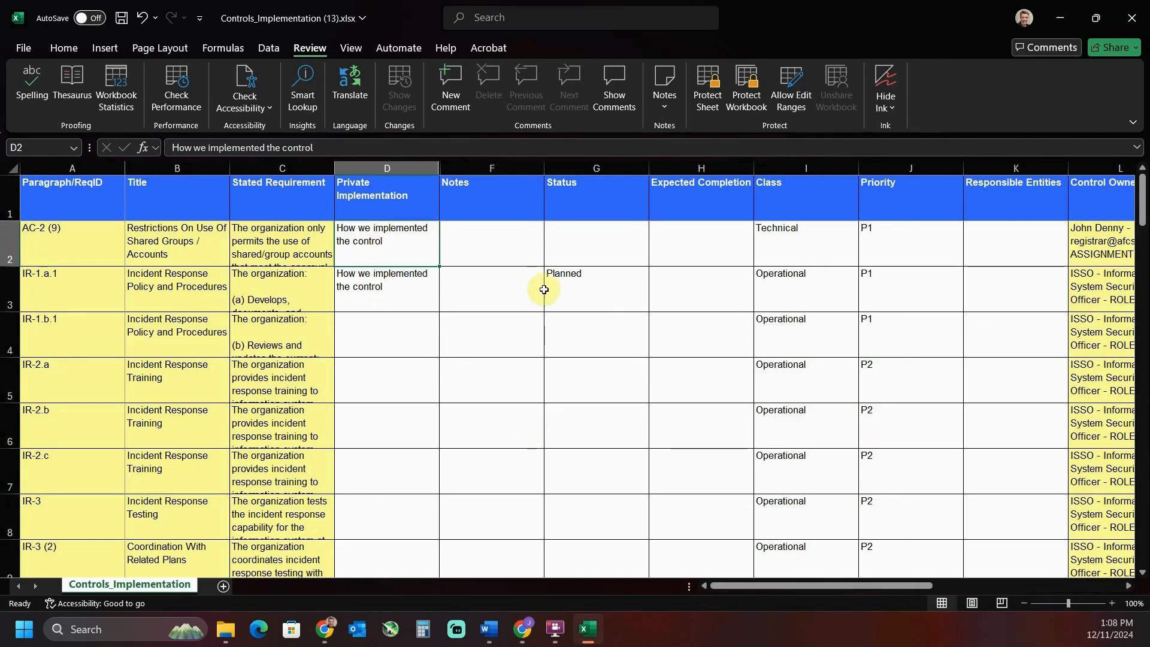
Step: Set the Status of both AC-2 (9) and IR-1.a.1 to Implemented
{"action": "left_click", "coordinate": [593, 240]}
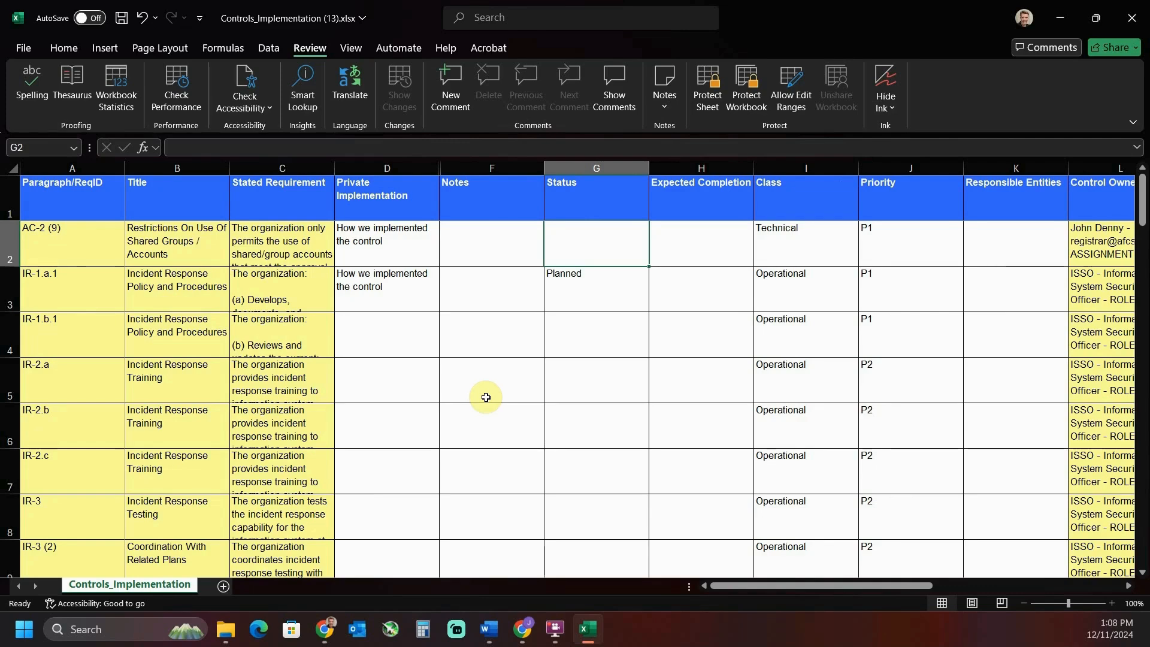
{"action": "type", "text": "Implem"}
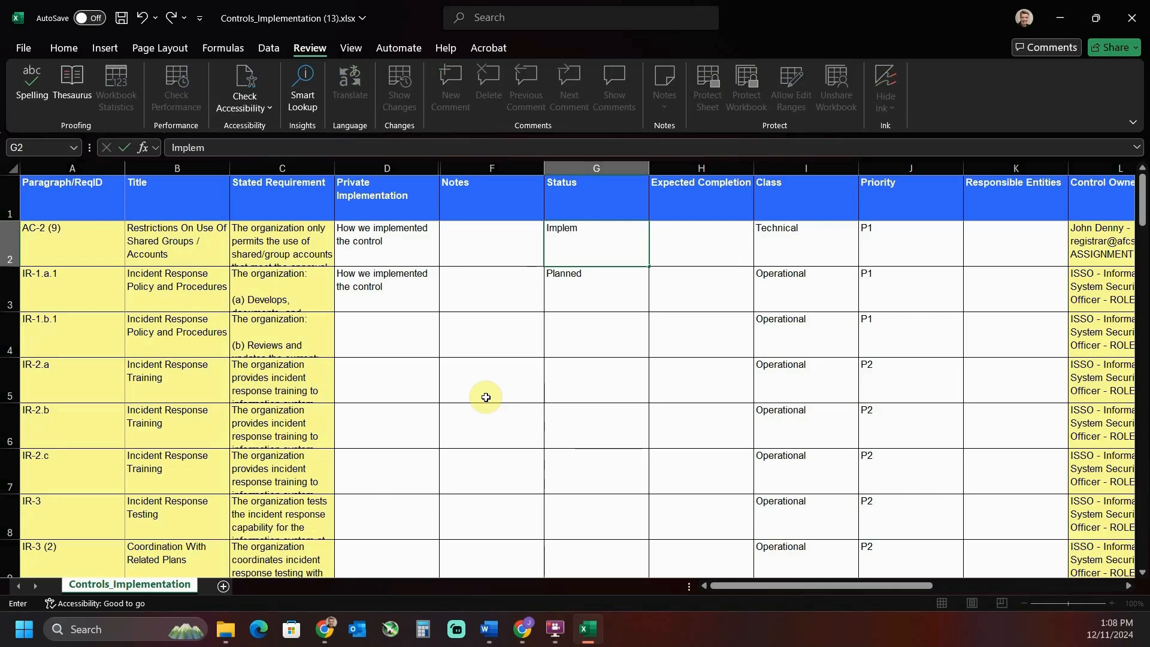
{"action": "type", "text": "ented"}
{"action": "key", "text": "Return"}
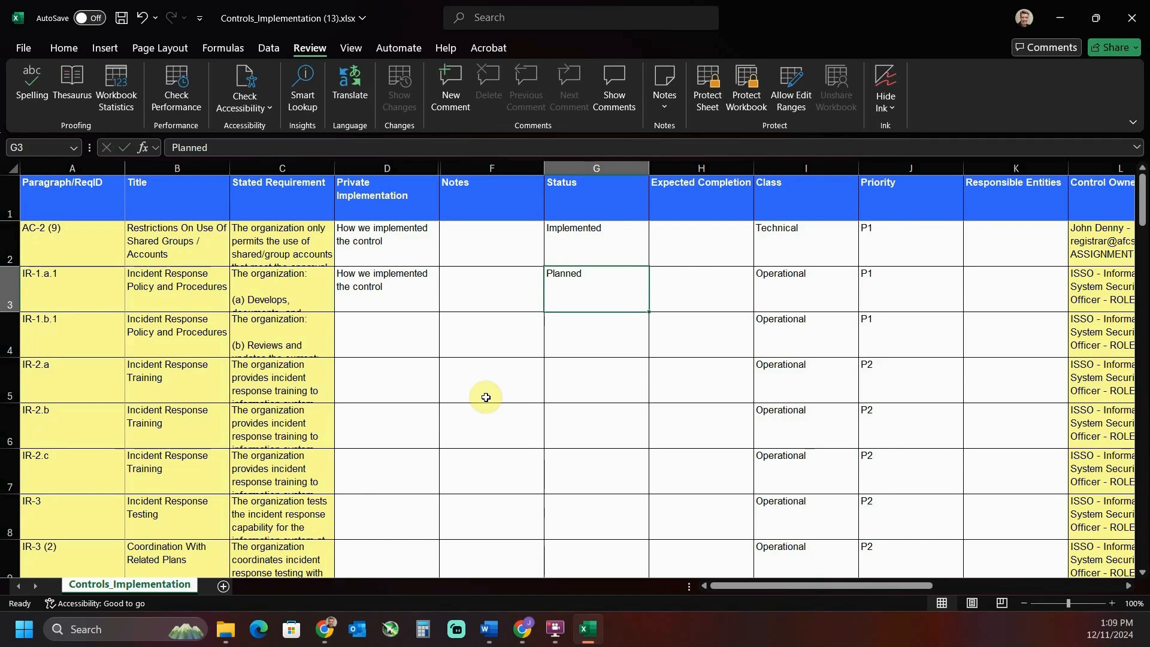
{"action": "type", "text": "I"}
{"action": "key", "text": "Return"}
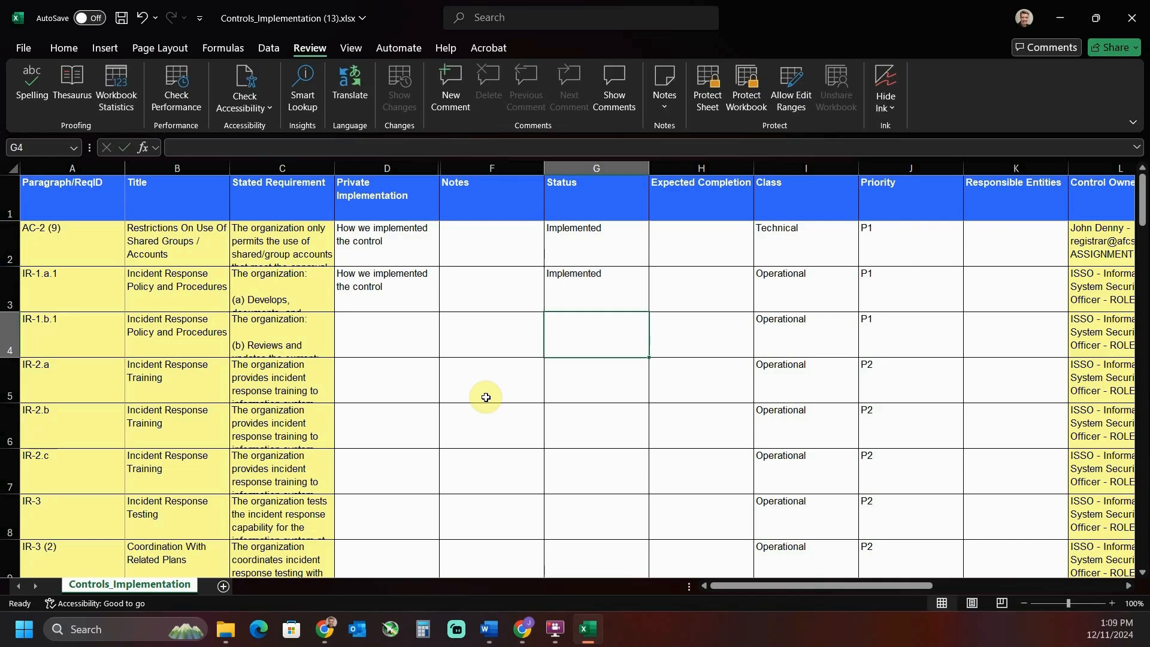
Step: Enter 12/11/2024 as the Expected Completion date for both AC-2 (9) and IR-1.a.1
{"action": "key", "text": "Right"}
{"action": "key", "text": "Up"}
{"action": "key", "text": "Up"}
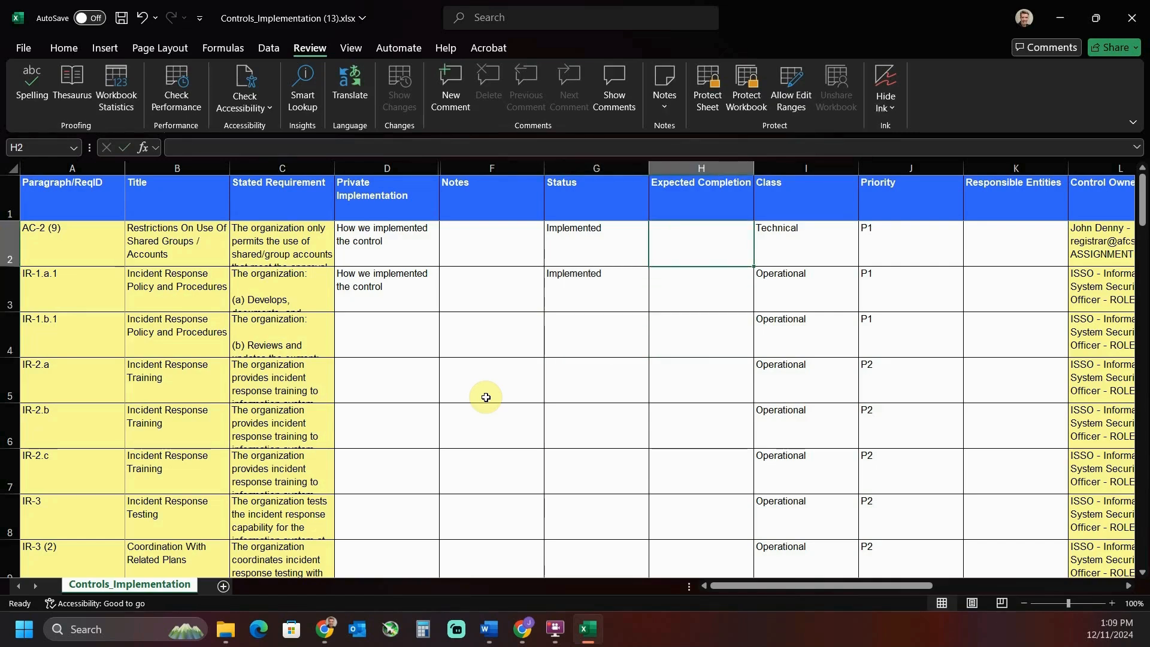
{"action": "left_click", "coordinate": [590, 242]}
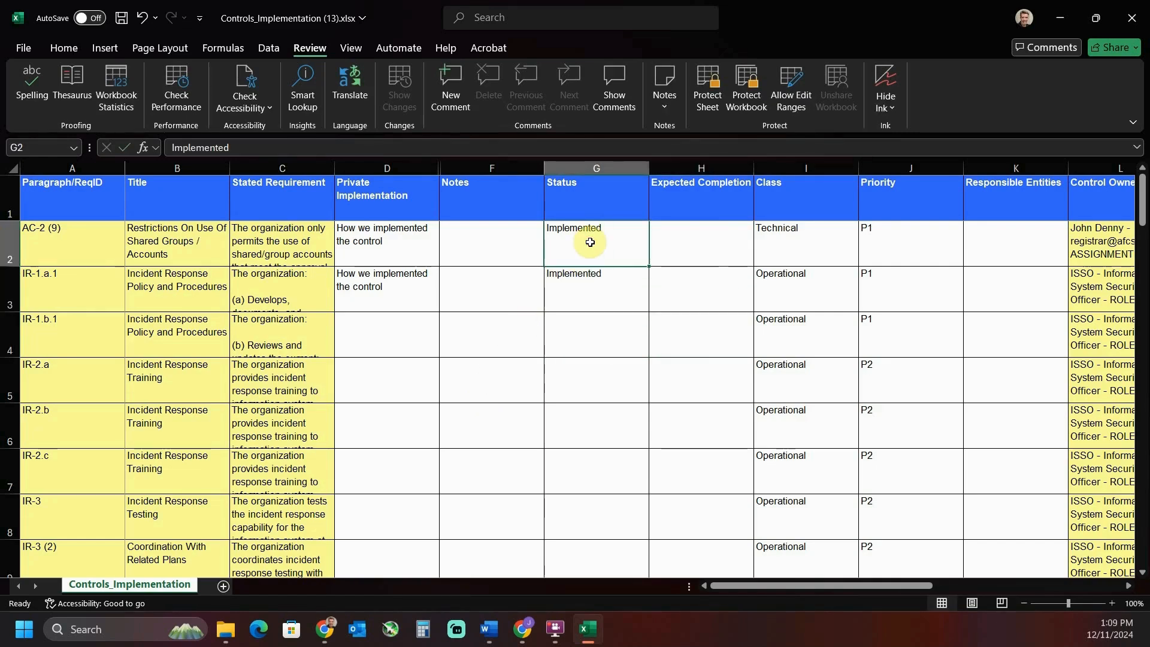
{"action": "left_click", "coordinate": [687, 239]}
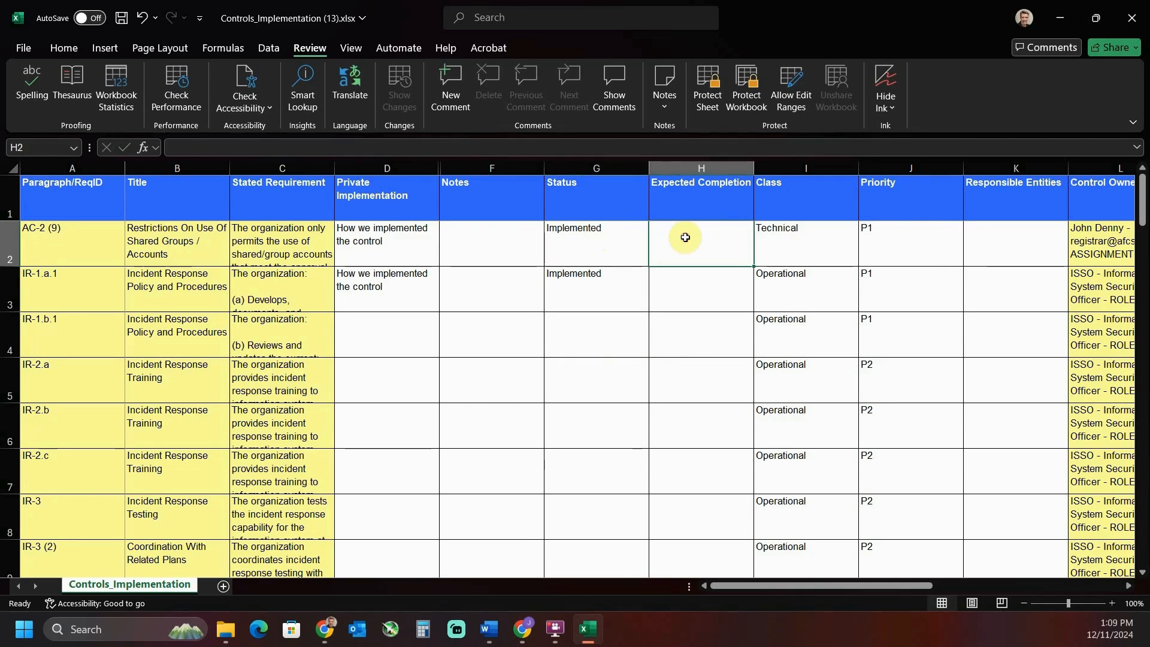
{"action": "left_click", "coordinate": [694, 169]}
{"action": "left_click", "coordinate": [668, 198]}
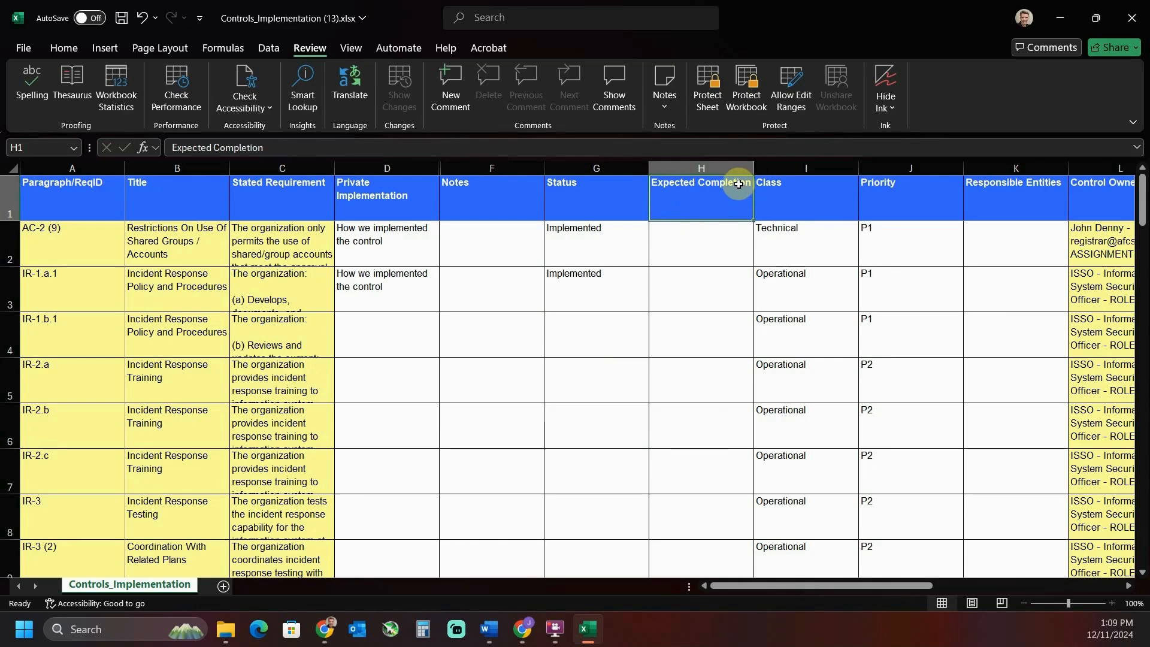
{"action": "left_click", "coordinate": [692, 234]}
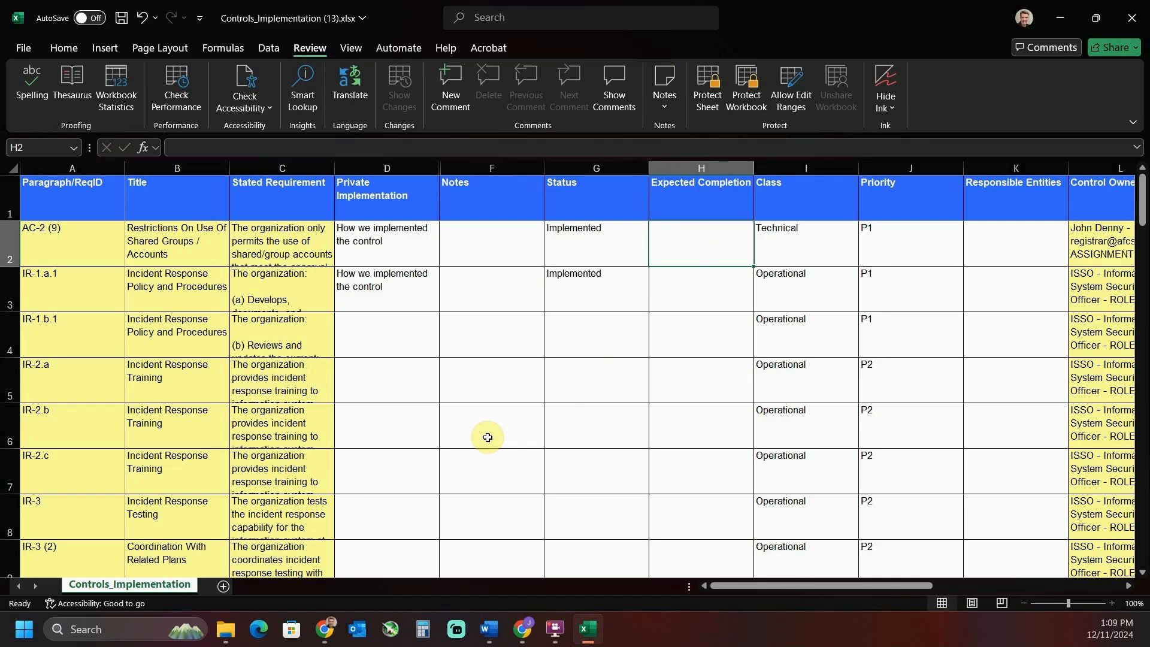
{"action": "type", "text": "12/11/2024"}
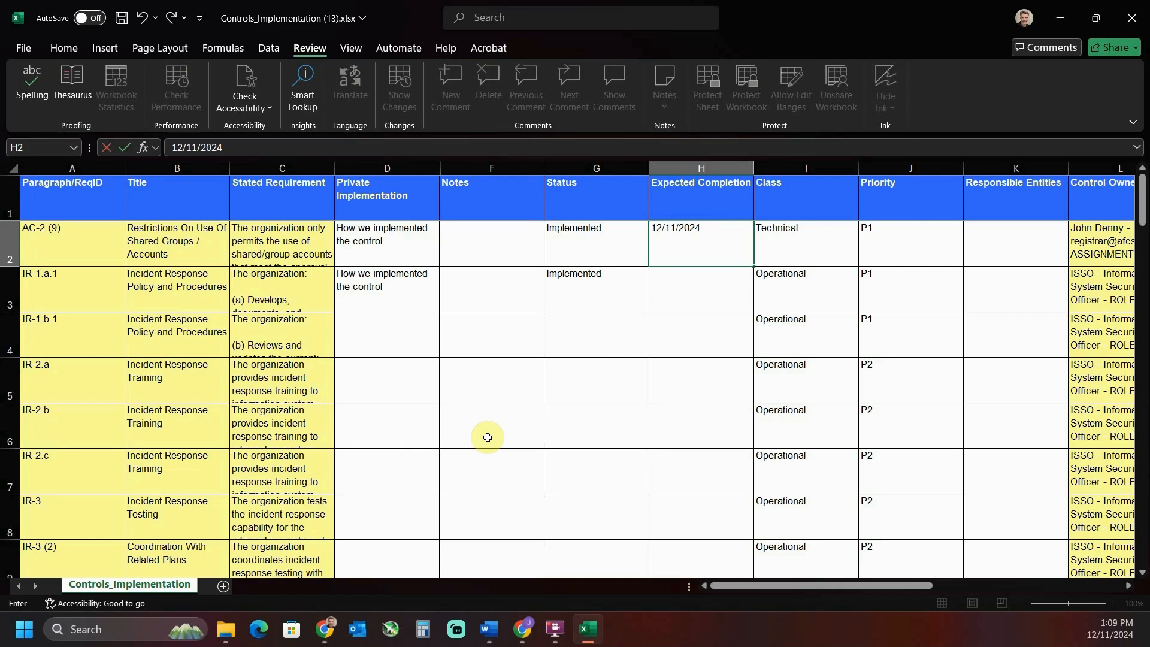
{"action": "key", "text": "Return"}
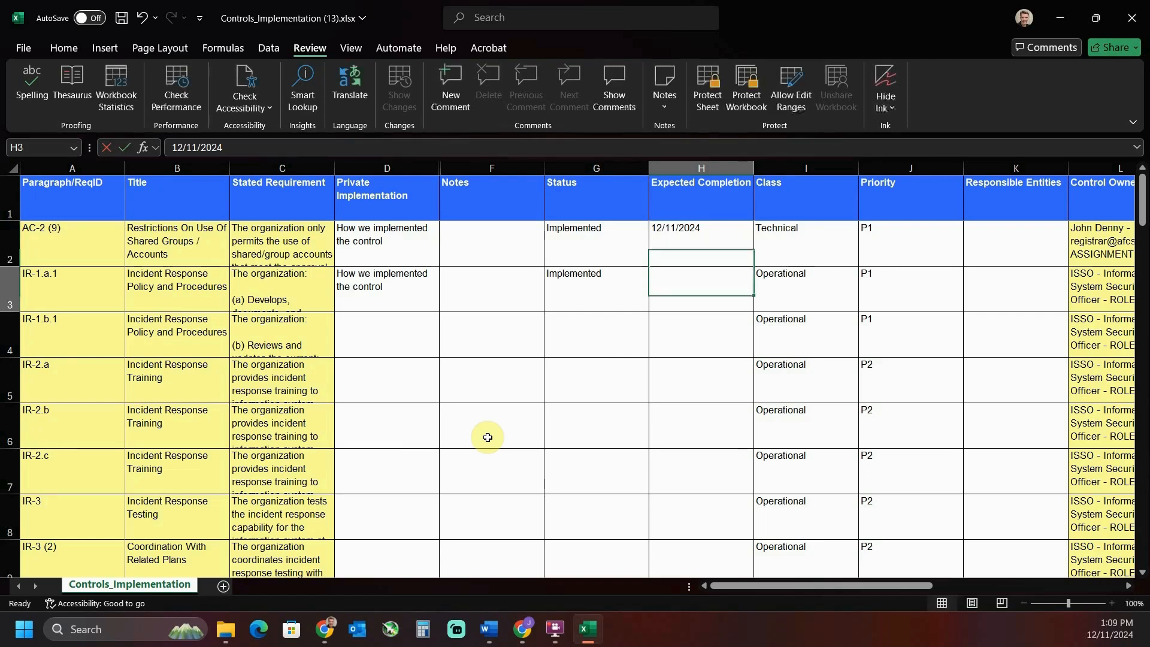
{"action": "type", "text": "12"}
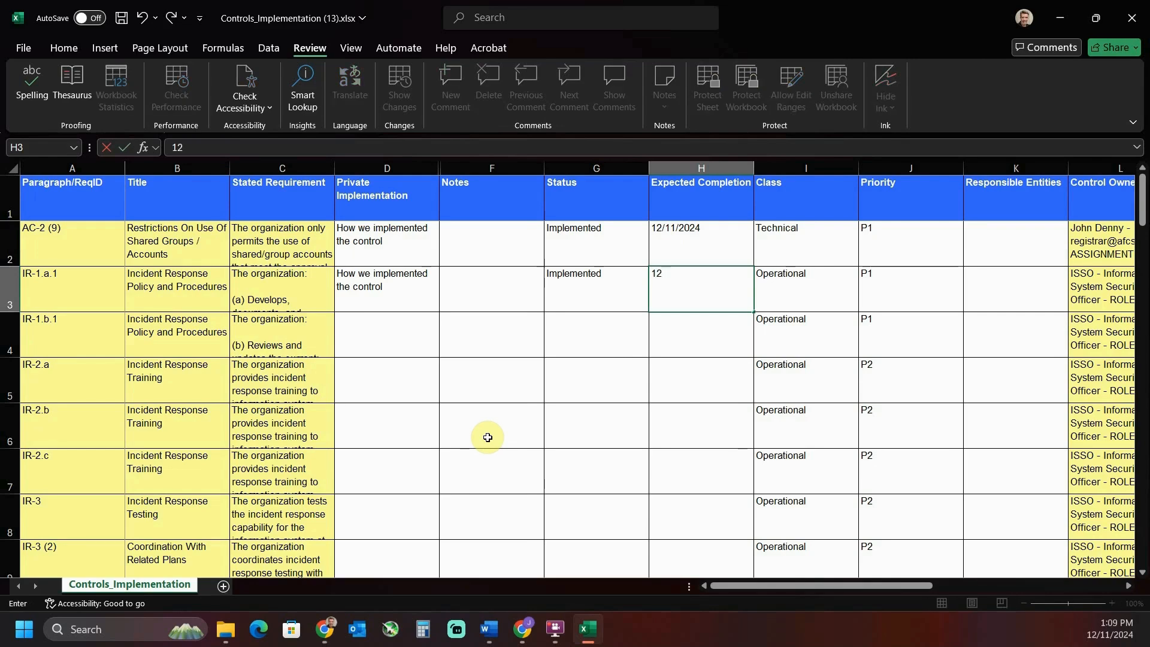
{"action": "type", "text": "/11/2024"}
{"action": "key", "text": "Return"}
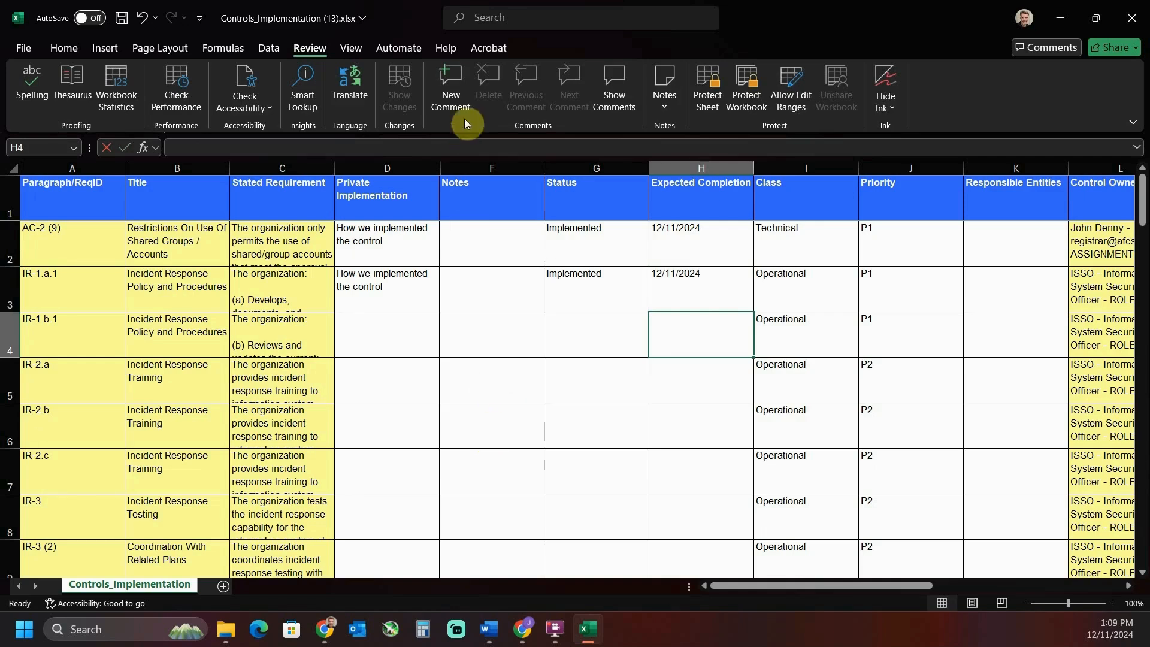
Step: Examine the Notes column for existing entries from the AC-2 (9) row down through the IR-9 controls
{"action": "left_click", "coordinate": [495, 167]}
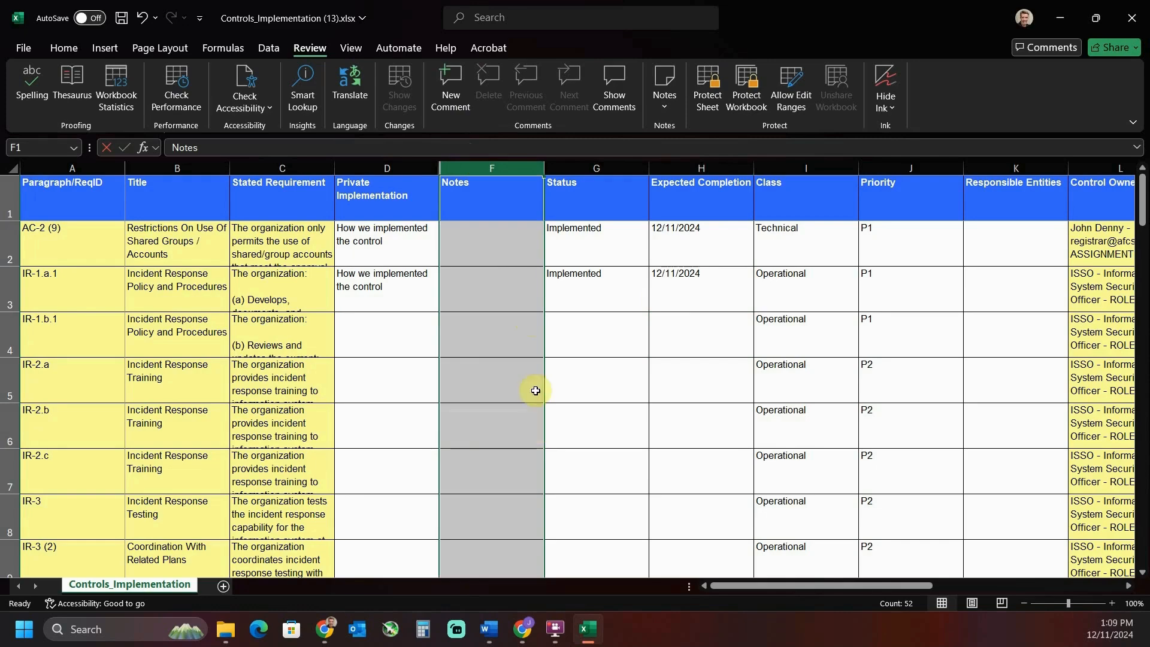
{"action": "left_click", "coordinate": [488, 244]}
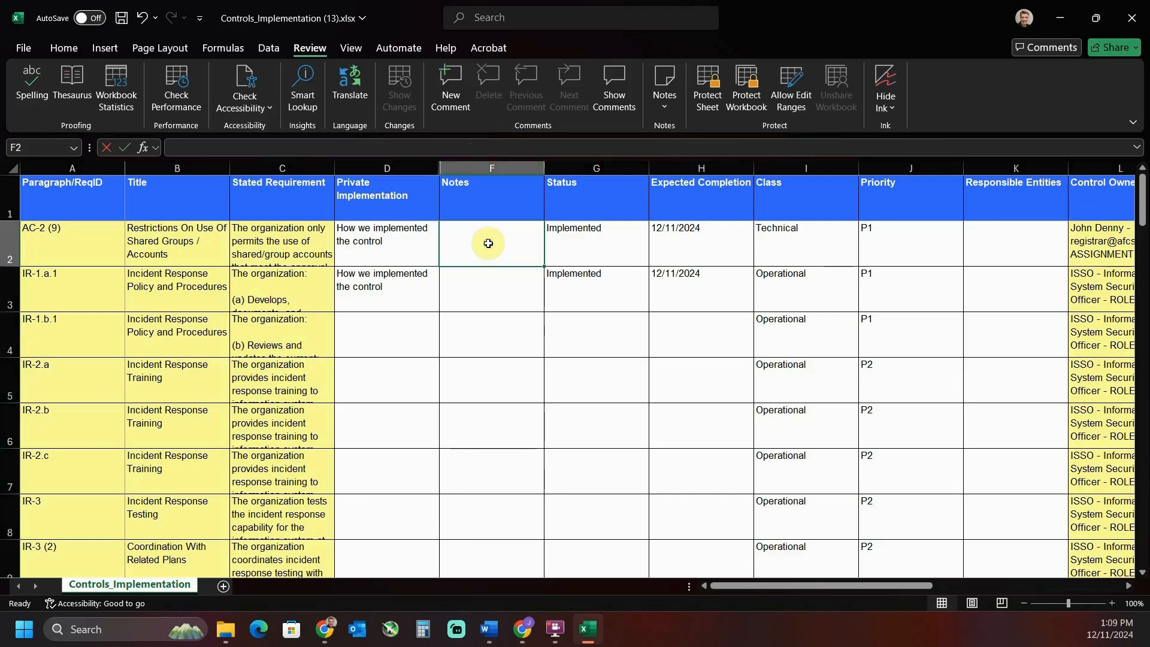
{"action": "scroll", "coordinate": [488, 243], "scroll_direction": "down", "scroll_amount": 3}
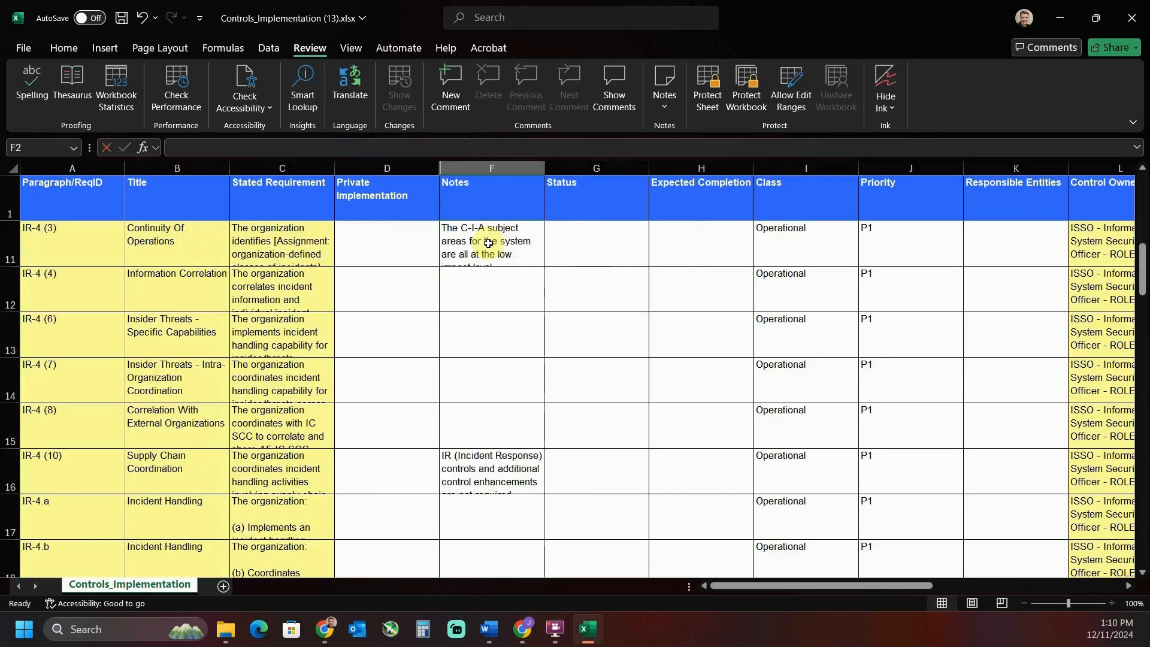
{"action": "scroll", "coordinate": [489, 243], "scroll_direction": "down", "scroll_amount": 1}
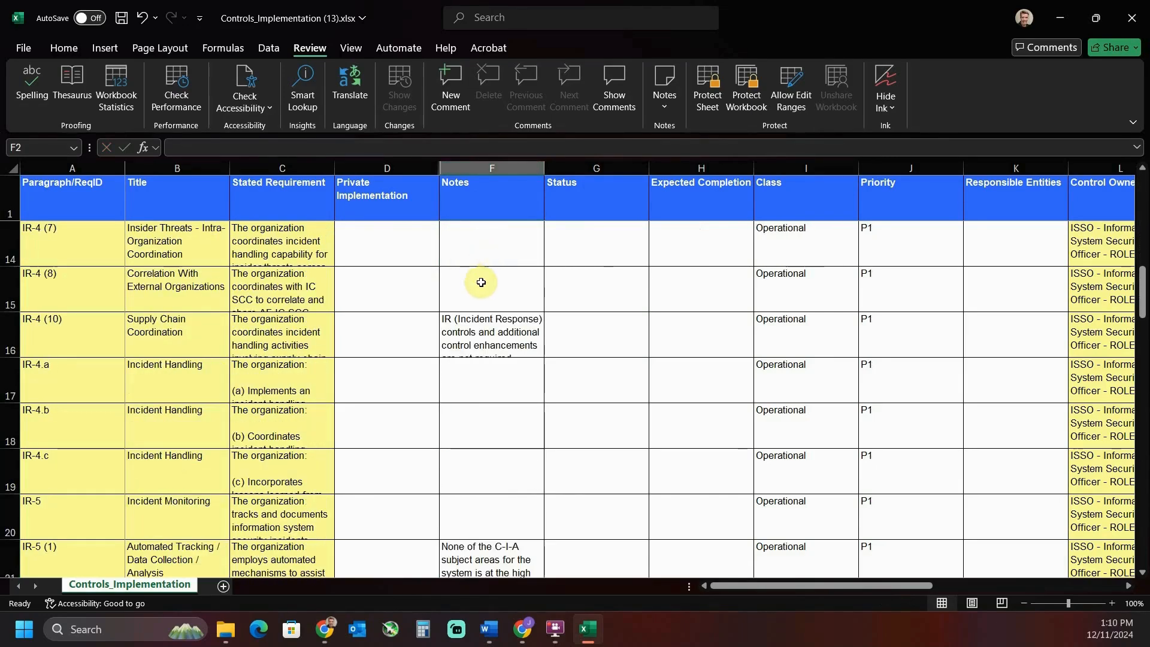
{"action": "scroll", "coordinate": [481, 283], "scroll_direction": "down", "scroll_amount": 1}
{"action": "scroll", "coordinate": [481, 283], "scroll_direction": "down", "scroll_amount": 6}
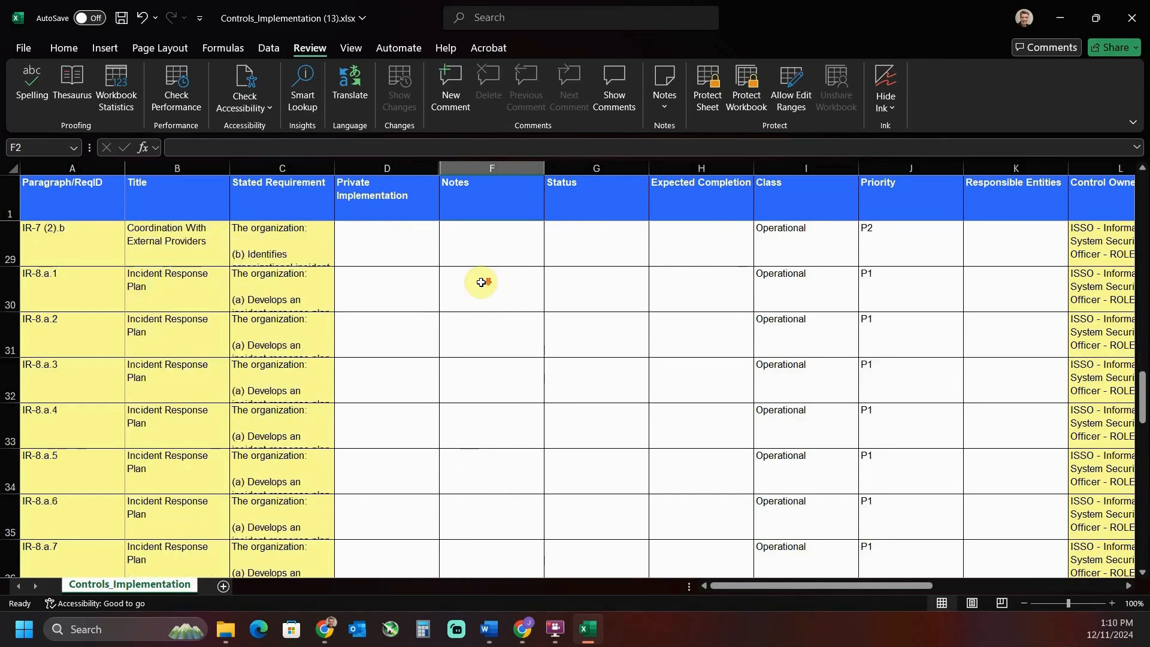
{"action": "scroll", "coordinate": [482, 282], "scroll_direction": "down", "scroll_amount": 3}
{"action": "scroll", "coordinate": [483, 283], "scroll_direction": "up", "scroll_amount": 1}
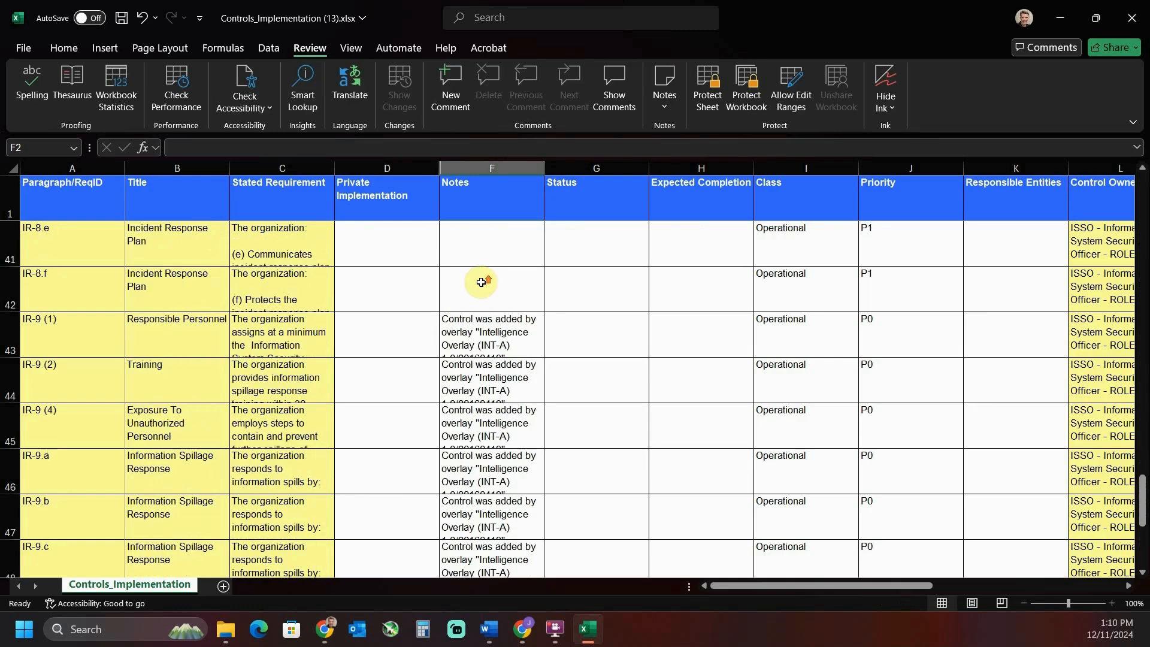
Step: Read the full Notes entries for IR-9 (1), IR-5 (1), IR-4 (10) and IR-4 (1), working back up to the first control
{"action": "left_click", "coordinate": [506, 332]}
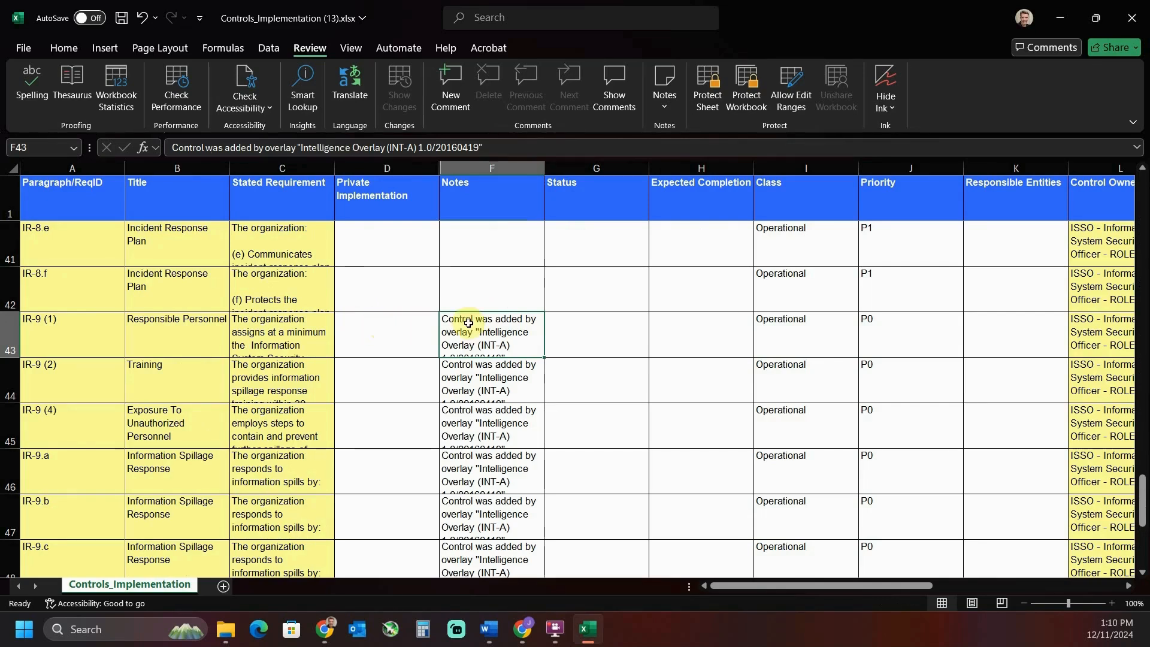
{"action": "scroll", "coordinate": [487, 386], "scroll_direction": "down", "scroll_amount": 1}
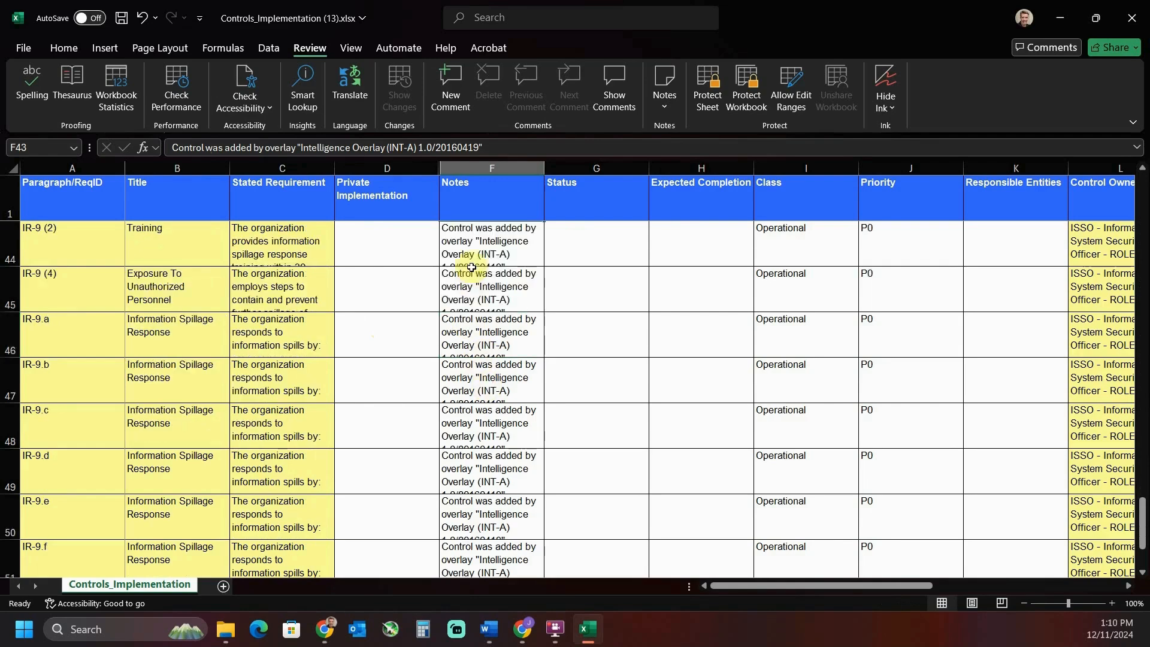
{"action": "scroll", "coordinate": [470, 479], "scroll_direction": "down", "scroll_amount": 2}
{"action": "scroll", "coordinate": [473, 476], "scroll_direction": "up", "scroll_amount": 4}
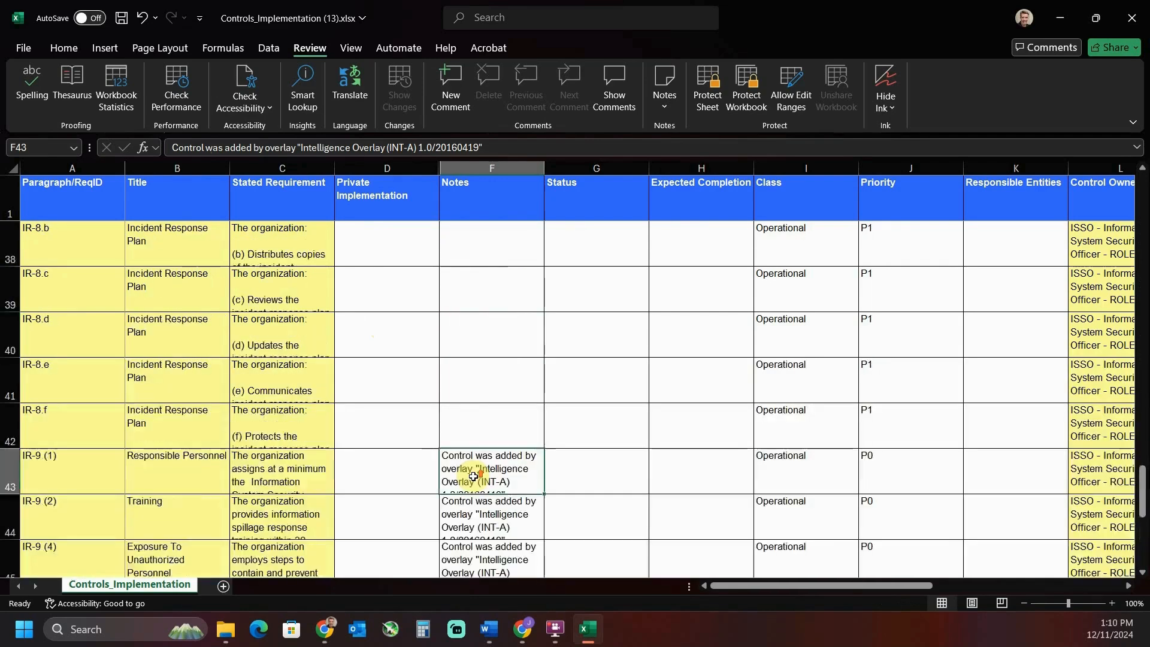
{"action": "scroll", "coordinate": [473, 476], "scroll_direction": "up", "scroll_amount": 7}
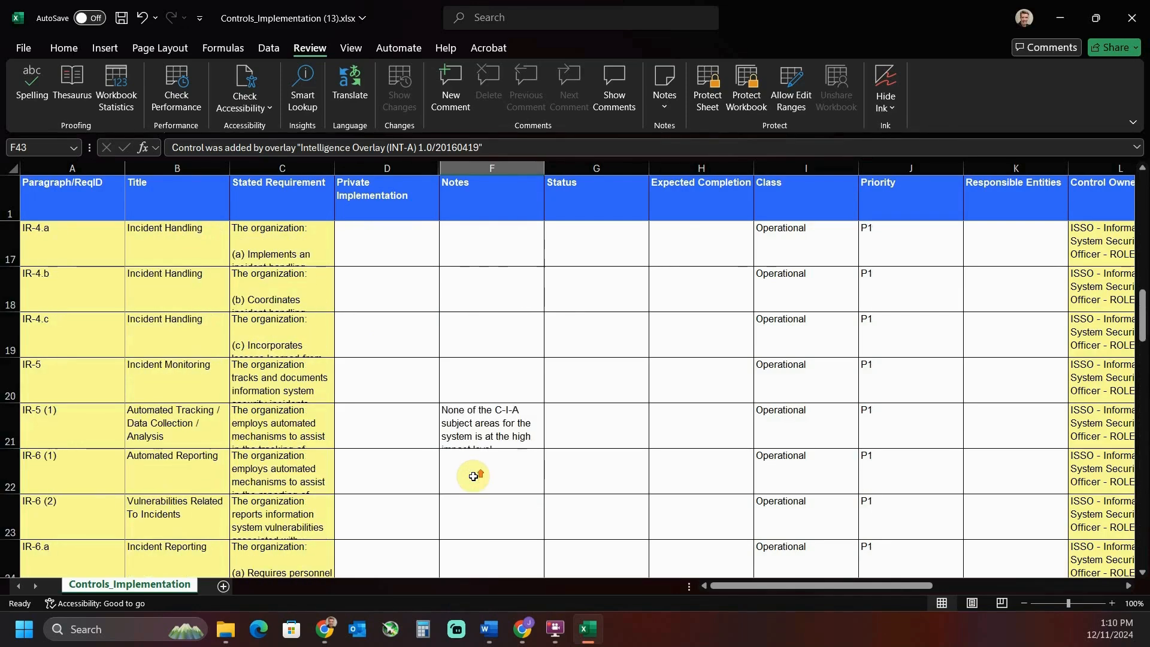
{"action": "left_click", "coordinate": [488, 425]}
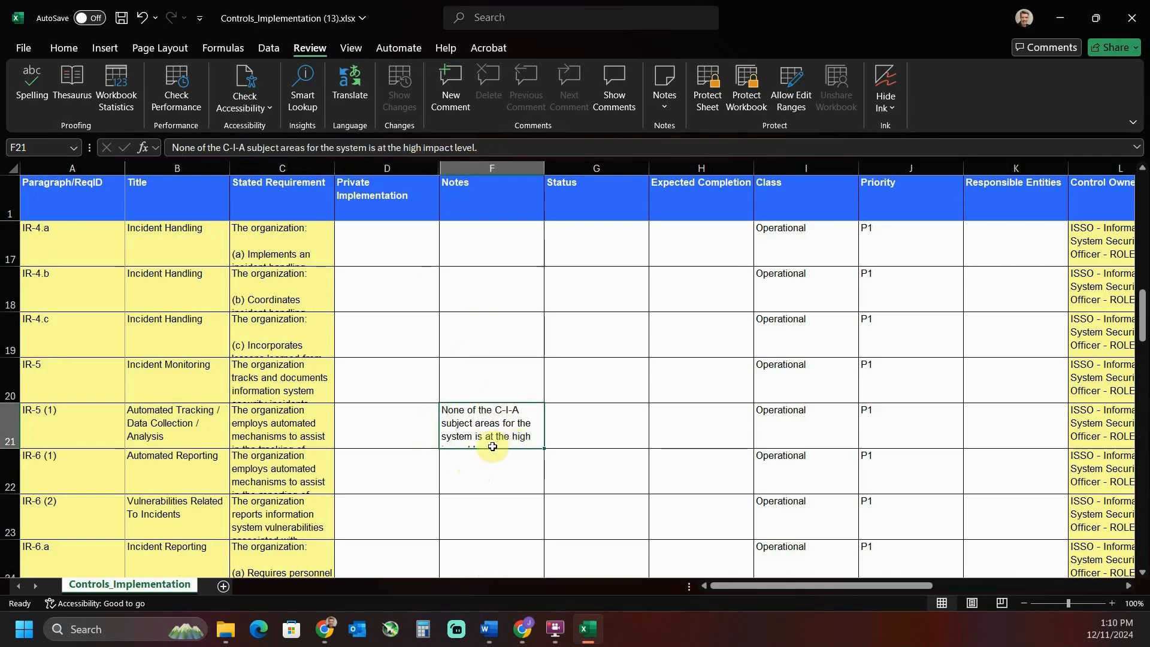
{"action": "scroll", "coordinate": [476, 455], "scroll_direction": "up", "scroll_amount": 1}
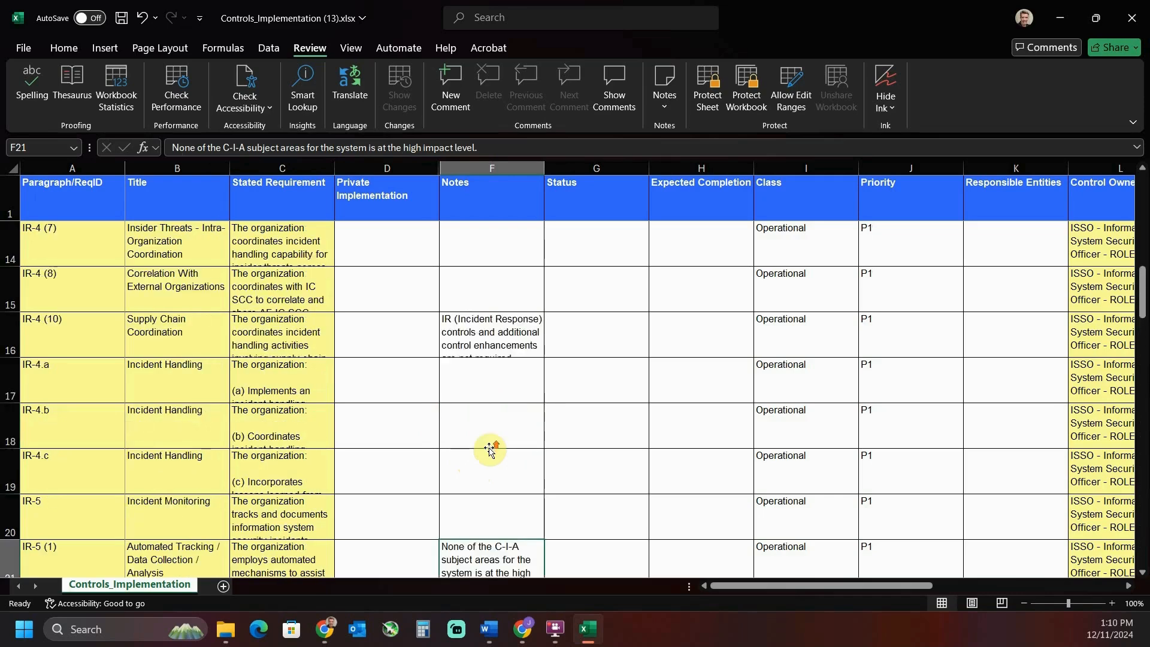
{"action": "left_click", "coordinate": [480, 336]}
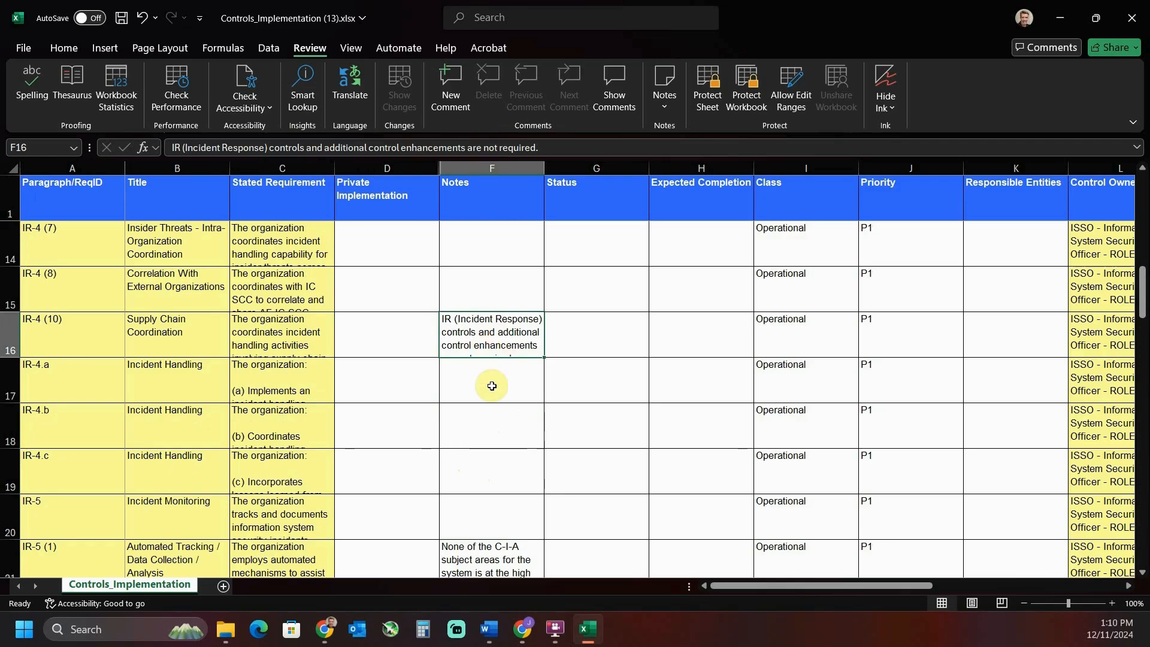
{"action": "scroll", "coordinate": [492, 386], "scroll_direction": "up", "scroll_amount": 1}
{"action": "scroll", "coordinate": [492, 386], "scroll_direction": "up", "scroll_amount": 1}
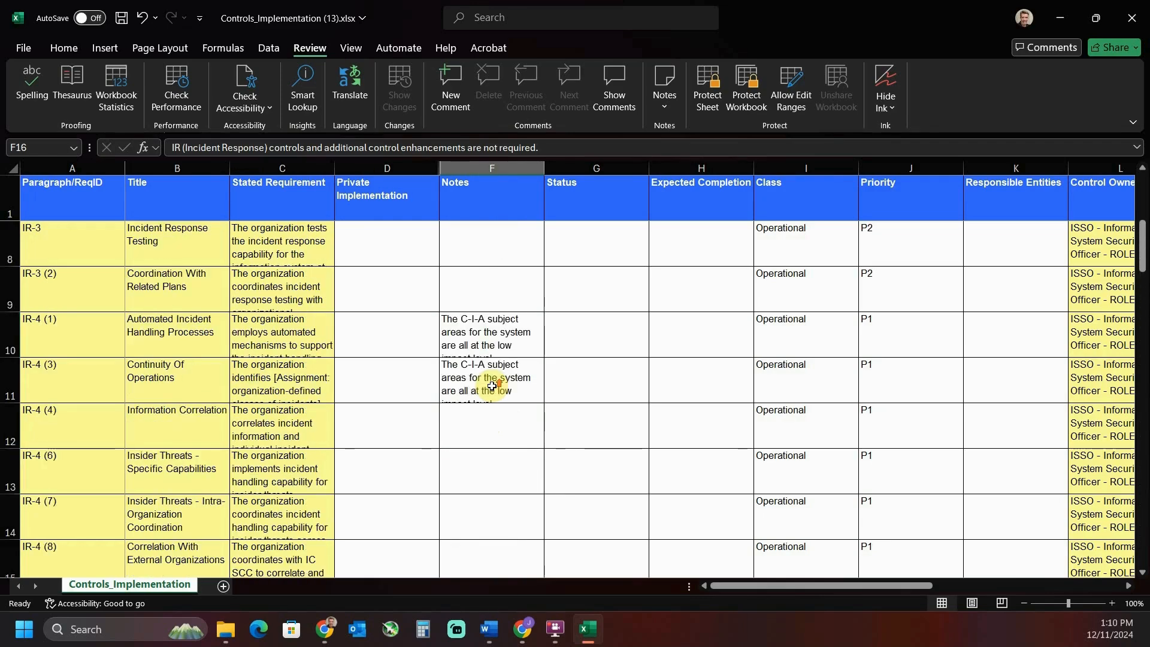
{"action": "left_click", "coordinate": [495, 327]}
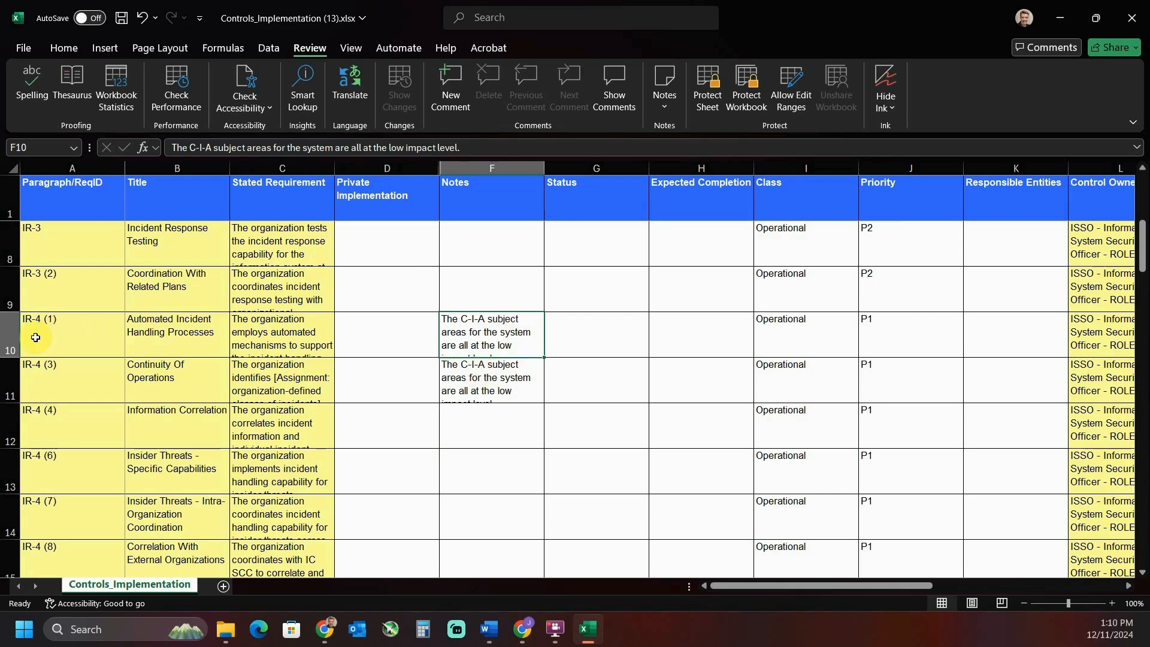
{"action": "scroll", "coordinate": [487, 395], "scroll_direction": "up", "scroll_amount": 1}
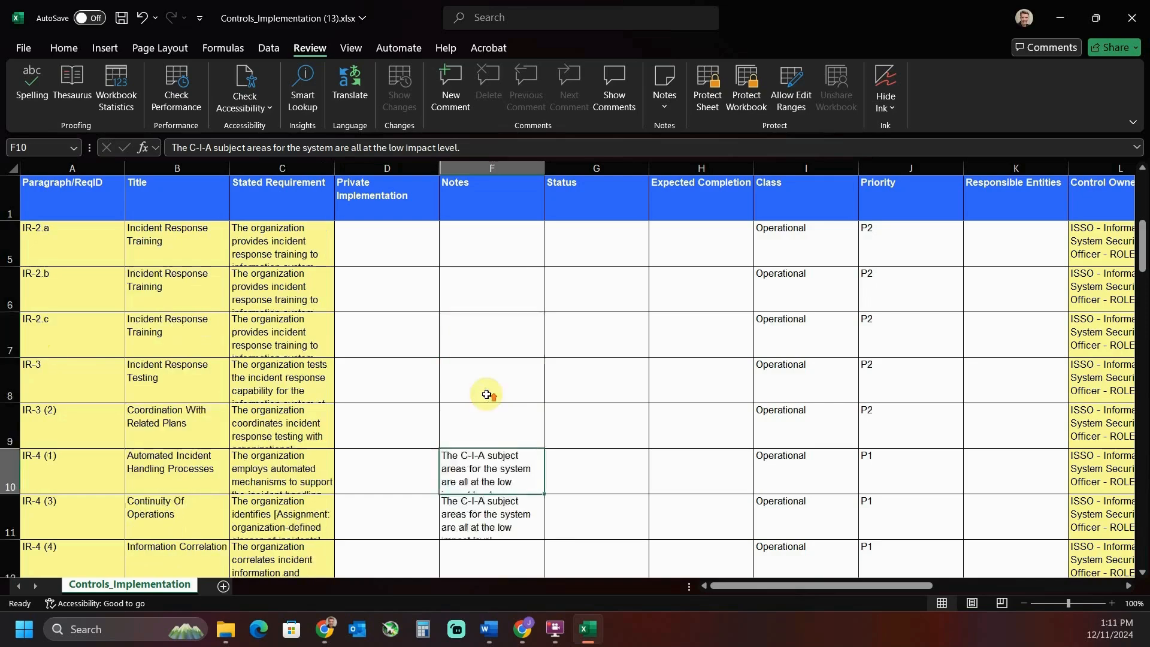
{"action": "scroll", "coordinate": [487, 394], "scroll_direction": "up", "scroll_amount": 1}
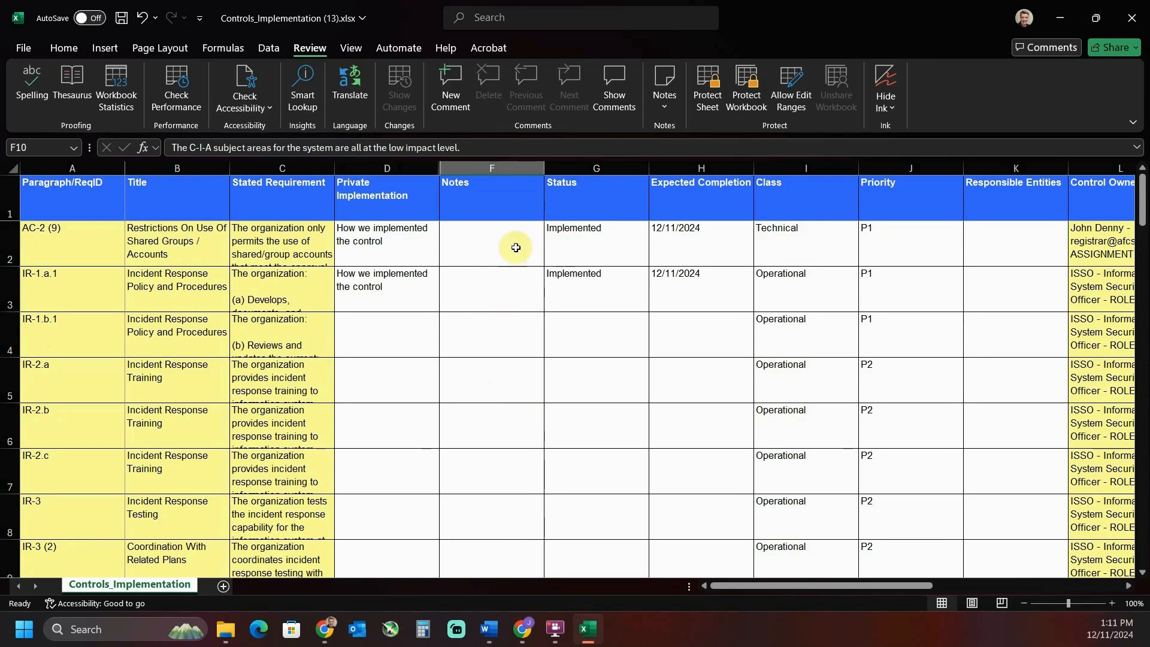
Step: Copy the Private Implementation text of IR-1.a.1 into the rows IR-1.b.1 through IR-2.c
{"action": "left_click", "coordinate": [385, 288]}
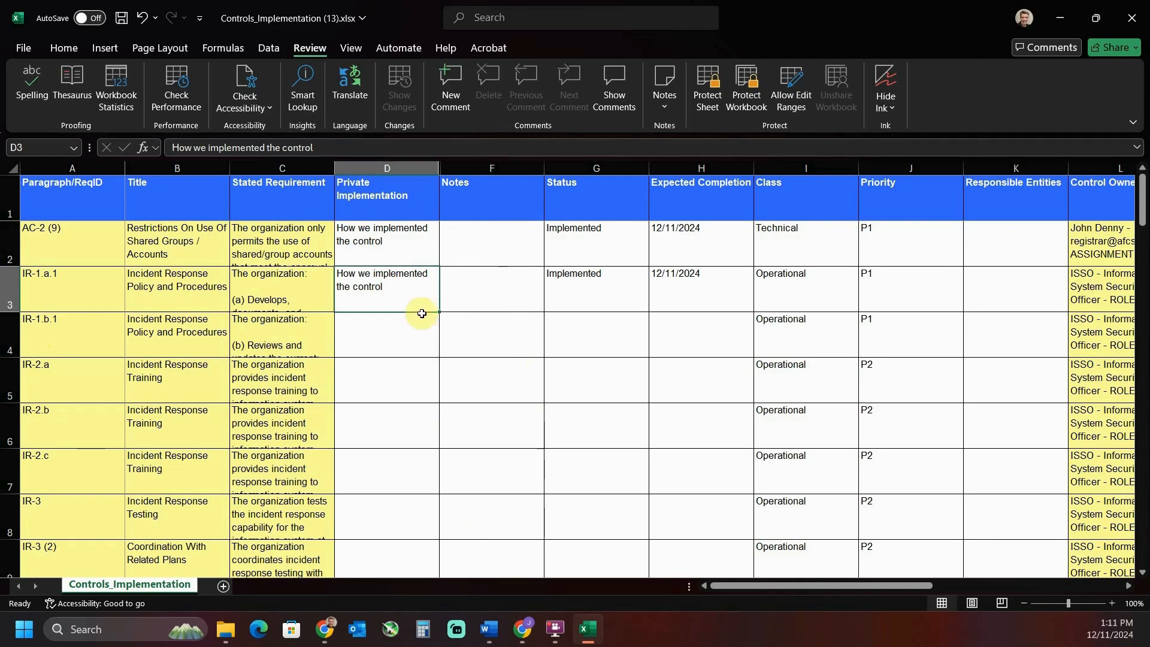
{"action": "right_click", "coordinate": [391, 288]}
{"action": "left_click", "coordinate": [446, 150]}
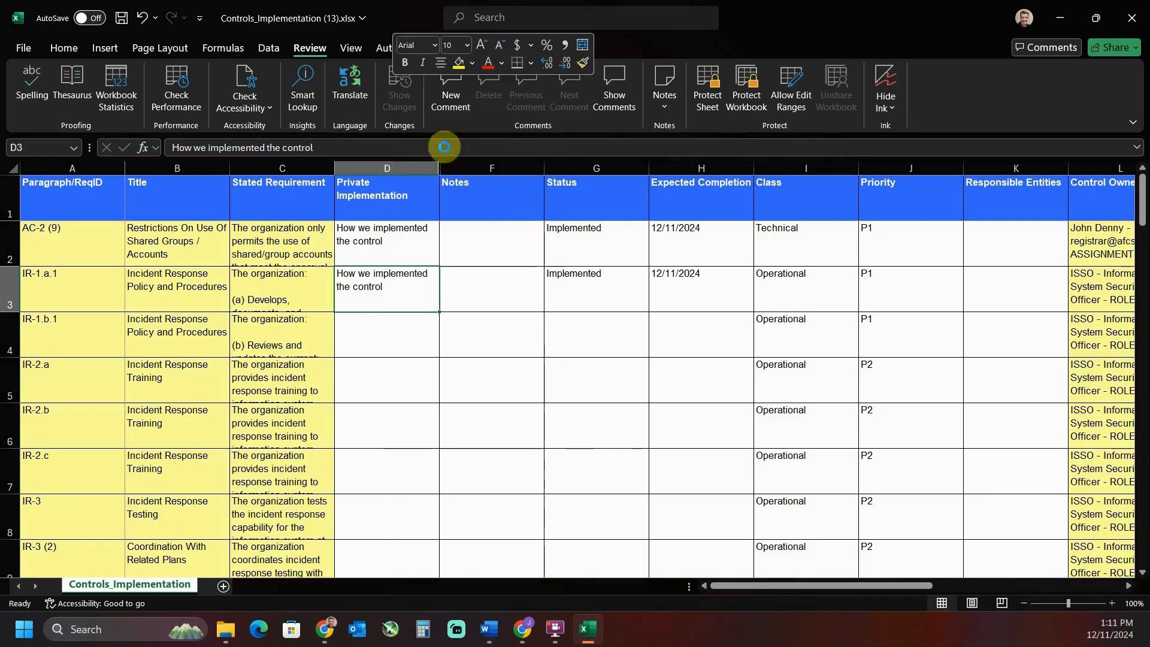
{"action": "left_click_drag", "start_coordinate": [380, 334], "coordinate": [393, 451]}
{"action": "right_click", "coordinate": [393, 454]}
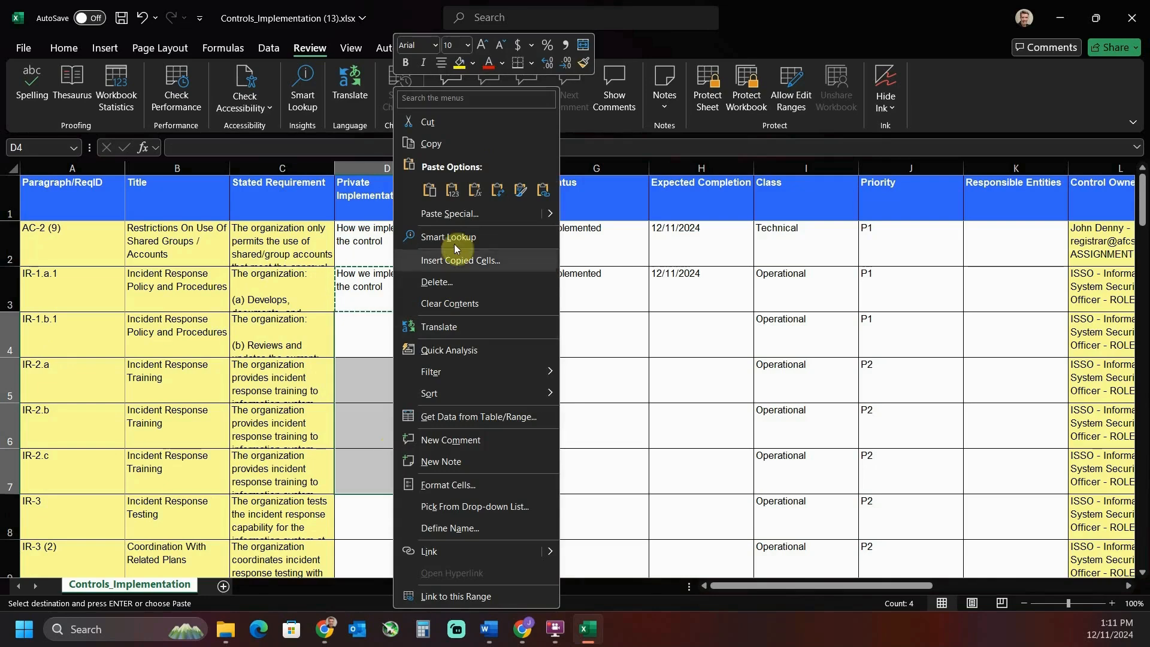
{"action": "left_click", "coordinate": [444, 195]}
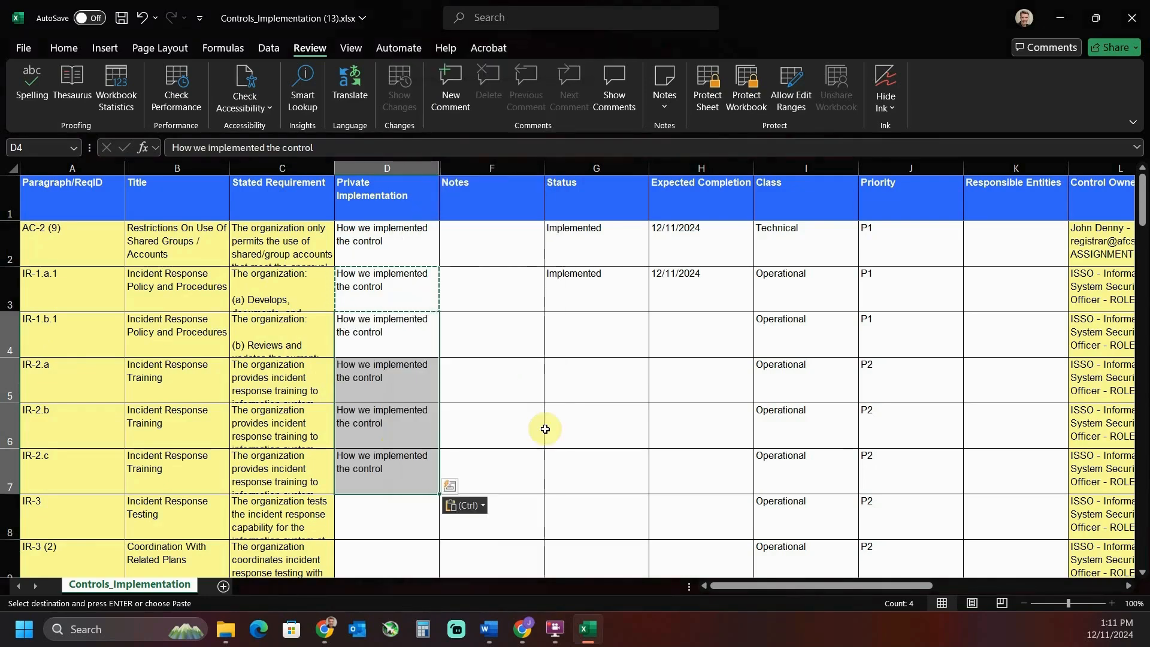
{"action": "key", "text": "Escape"}
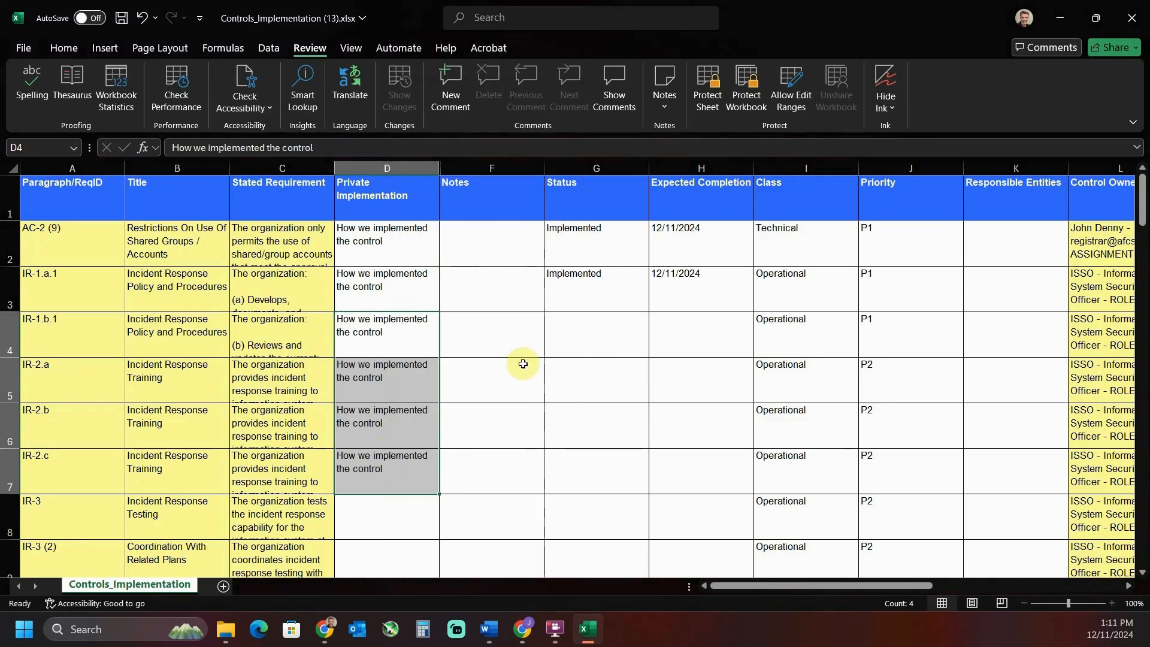
{"action": "left_click", "coordinate": [504, 329]}
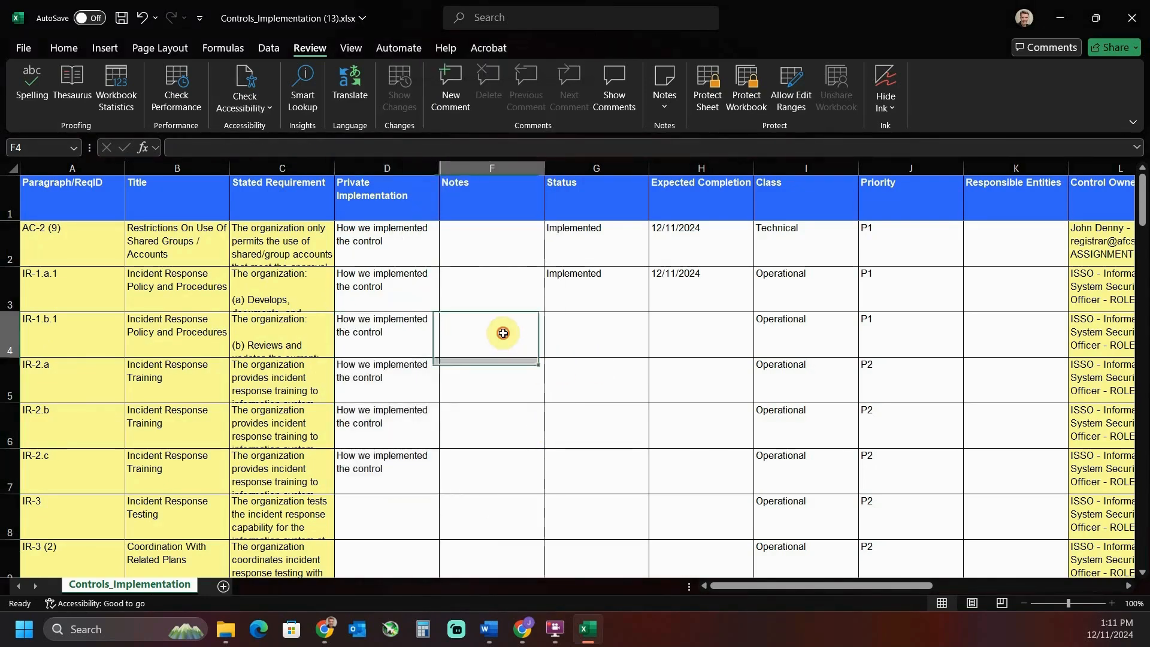
Step: Copy the Implemented status of IR-1.a.1 into the Status cells of IR-1.b.1 through IR-2.c
{"action": "left_click", "coordinate": [593, 274]}
{"action": "key", "text": "ctrl+c"}
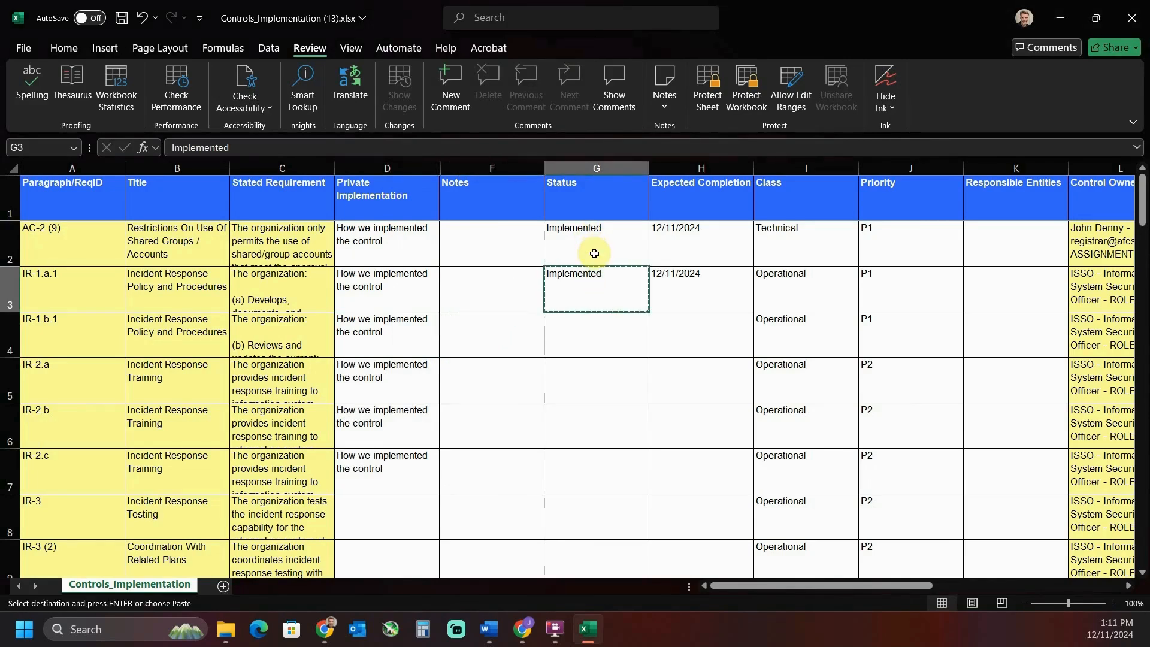
{"action": "left_click_drag", "start_coordinate": [581, 336], "coordinate": [582, 462]}
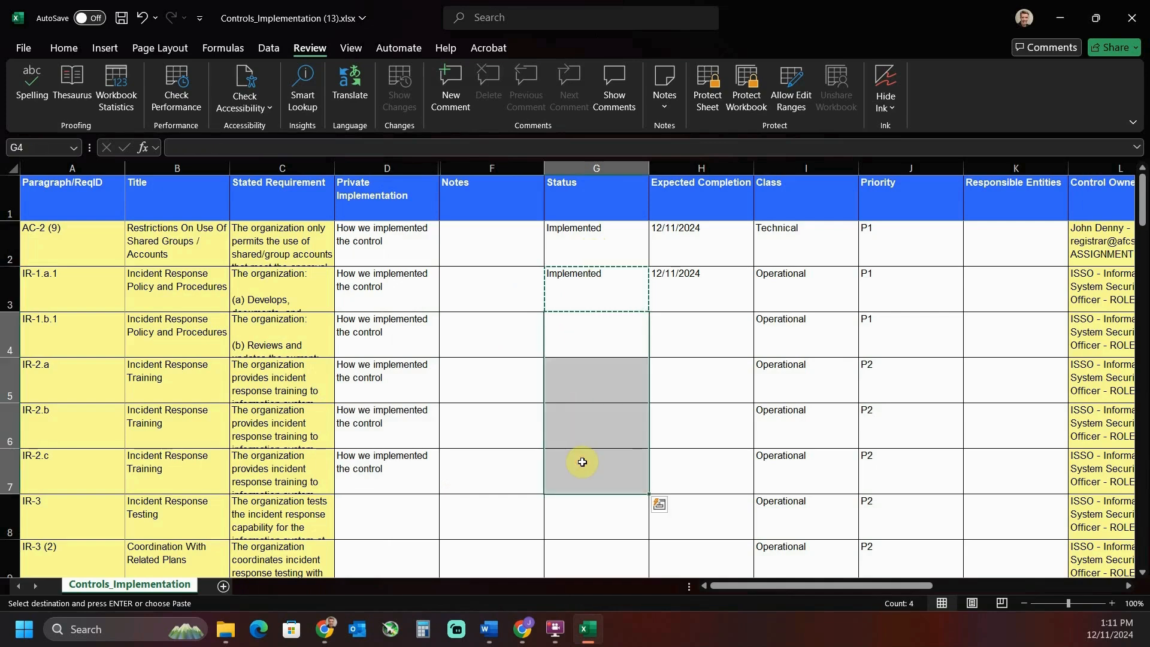
{"action": "key", "text": "ctrl+v"}
{"action": "left_click", "coordinate": [690, 279]}
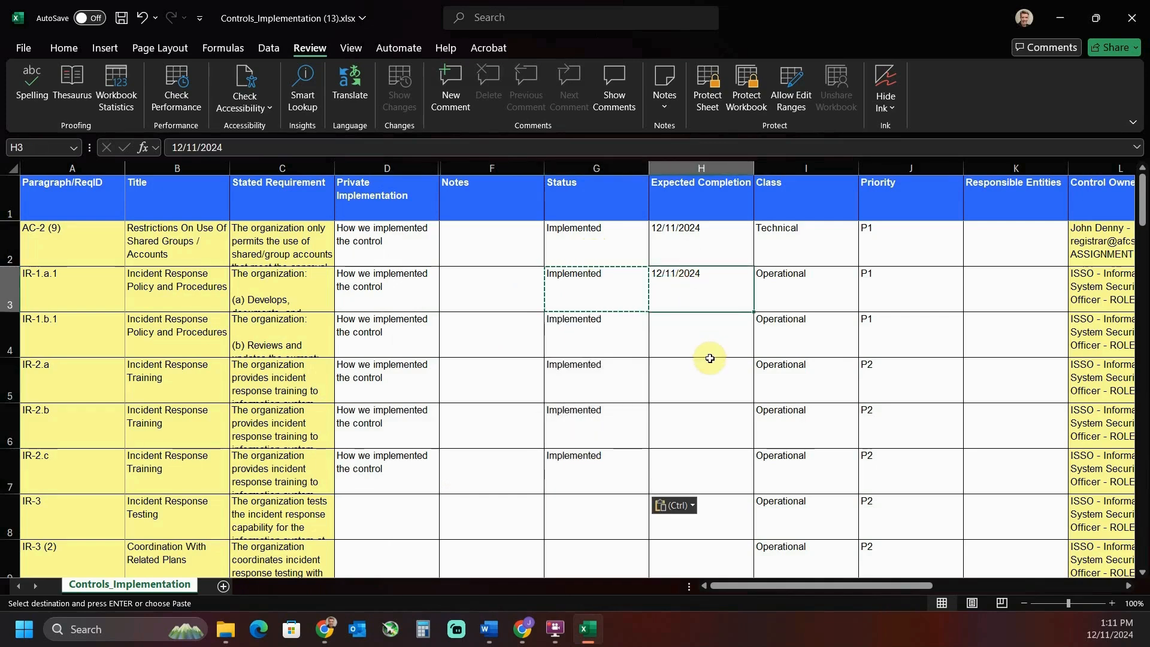
{"action": "key", "text": "ctrl+c"}
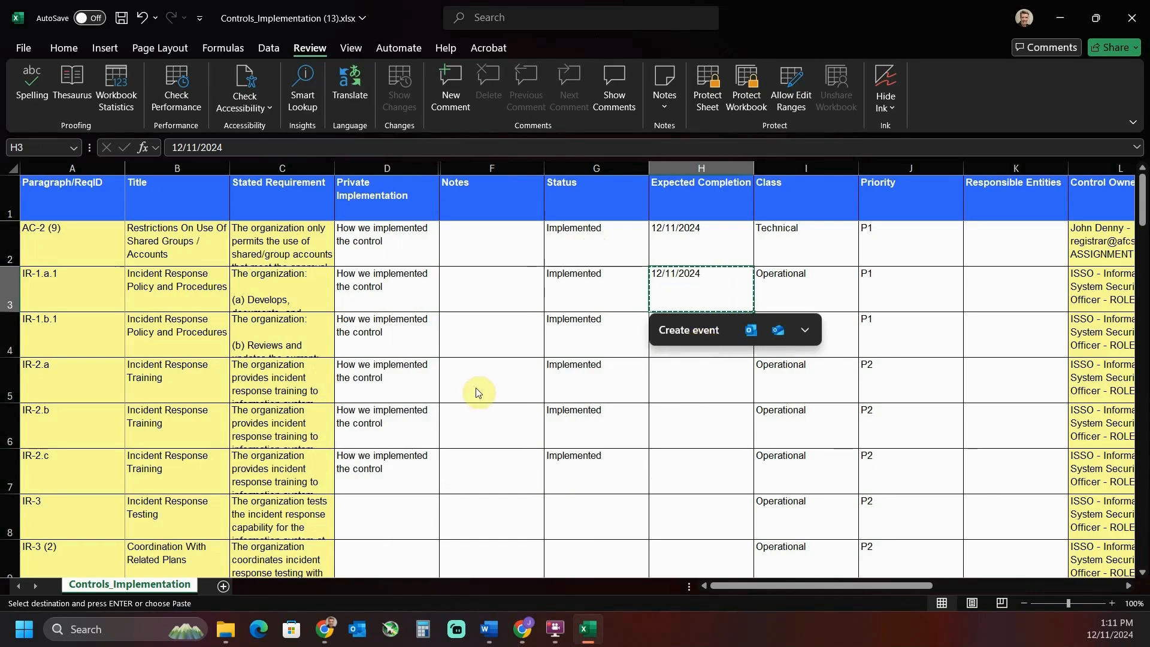
{"action": "left_click", "coordinate": [691, 323]}
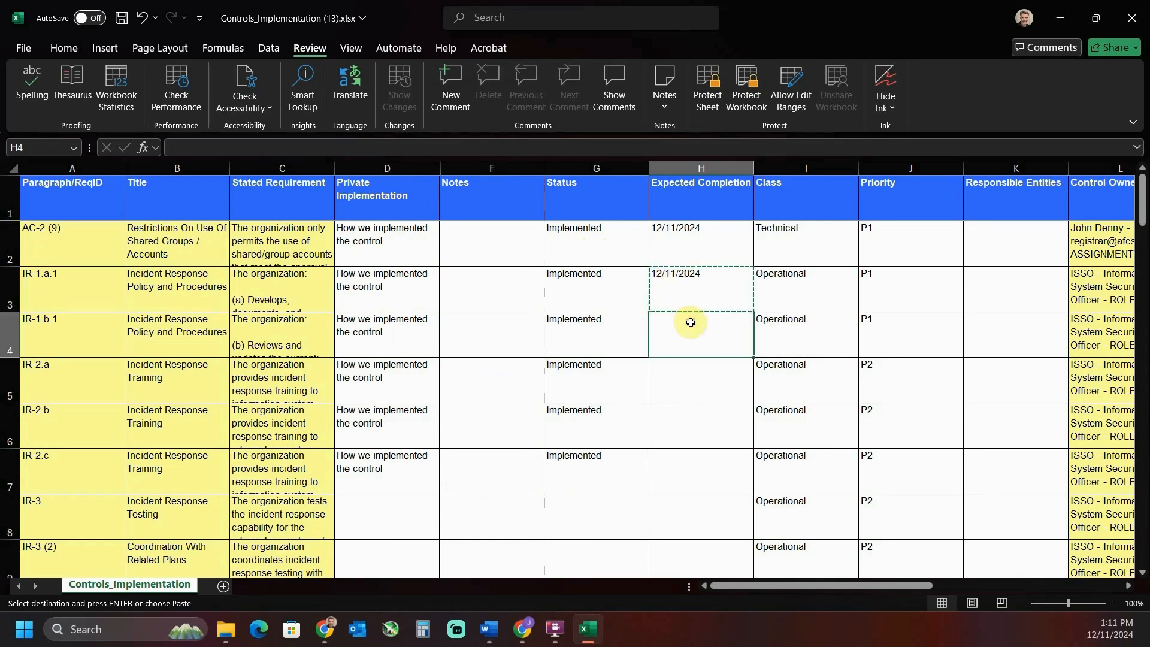
{"action": "key", "text": "Escape"}
Step: Try to autofill the Expected Completion date from IR-1.a.1 down through IR-2.c, and clear the filled dates
{"action": "left_click", "coordinate": [694, 257]}
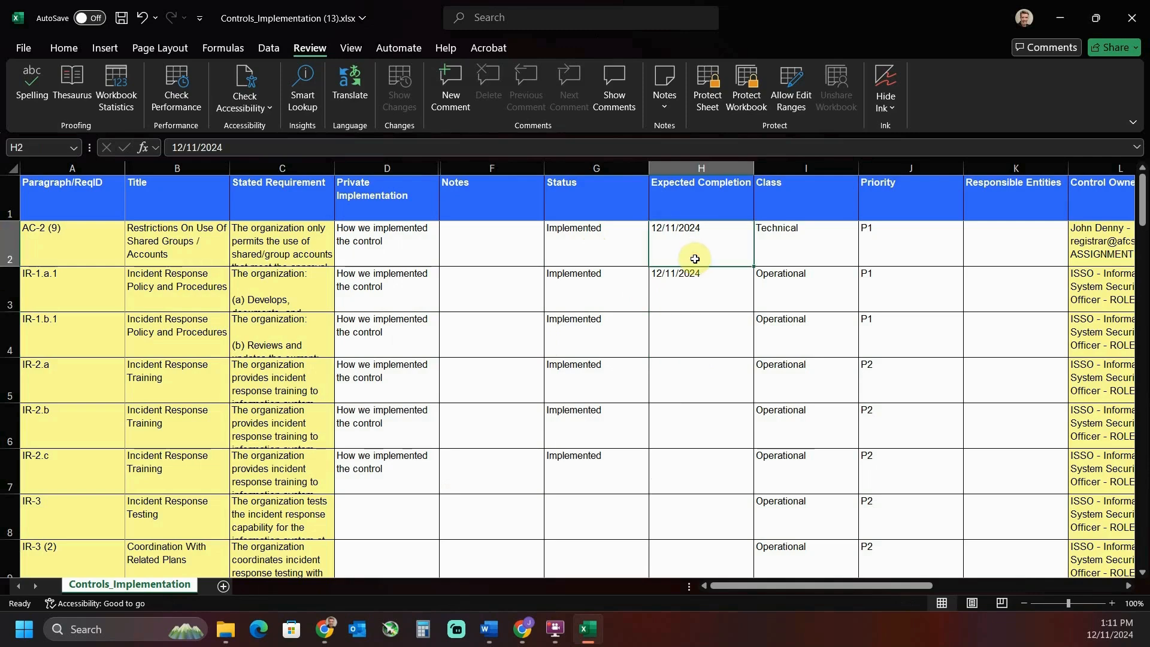
{"action": "left_click", "coordinate": [697, 291]}
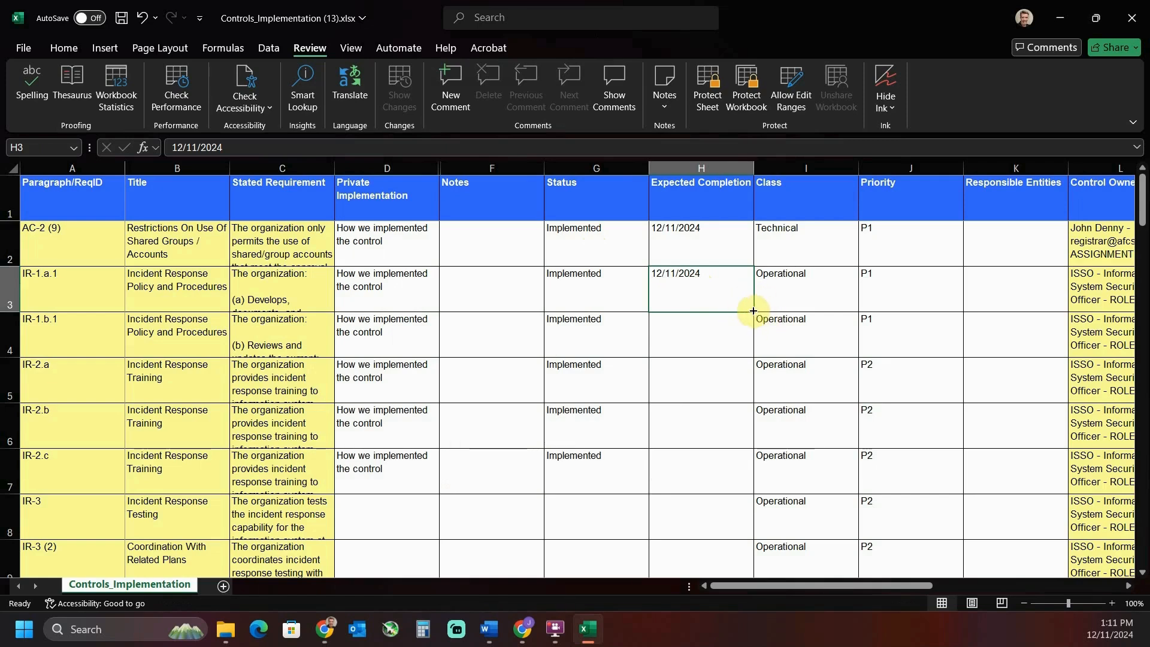
{"action": "left_click_drag", "start_coordinate": [754, 311], "coordinate": [741, 481]}
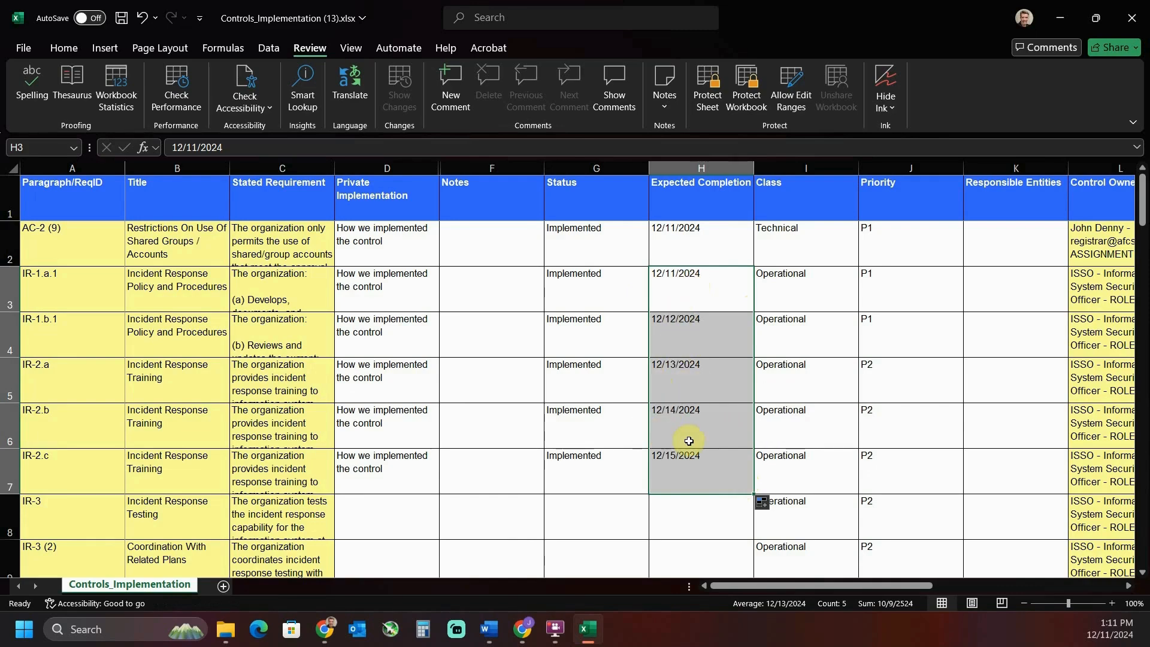
{"action": "left_click", "coordinate": [674, 533]}
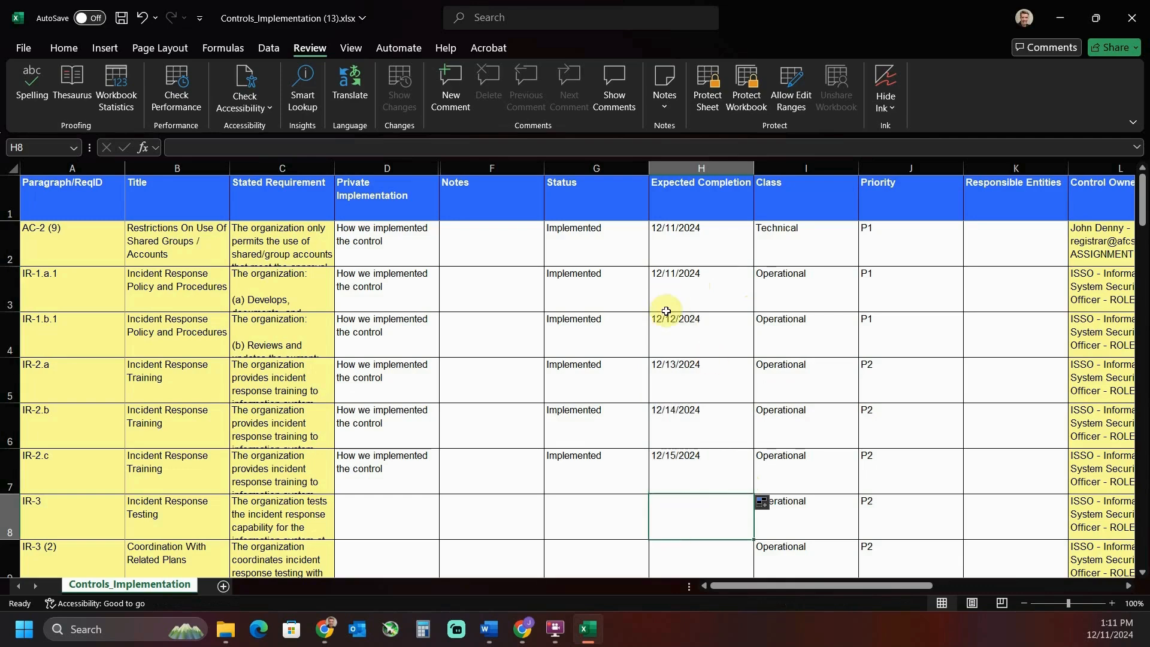
{"action": "left_click_drag", "start_coordinate": [688, 330], "coordinate": [697, 460]}
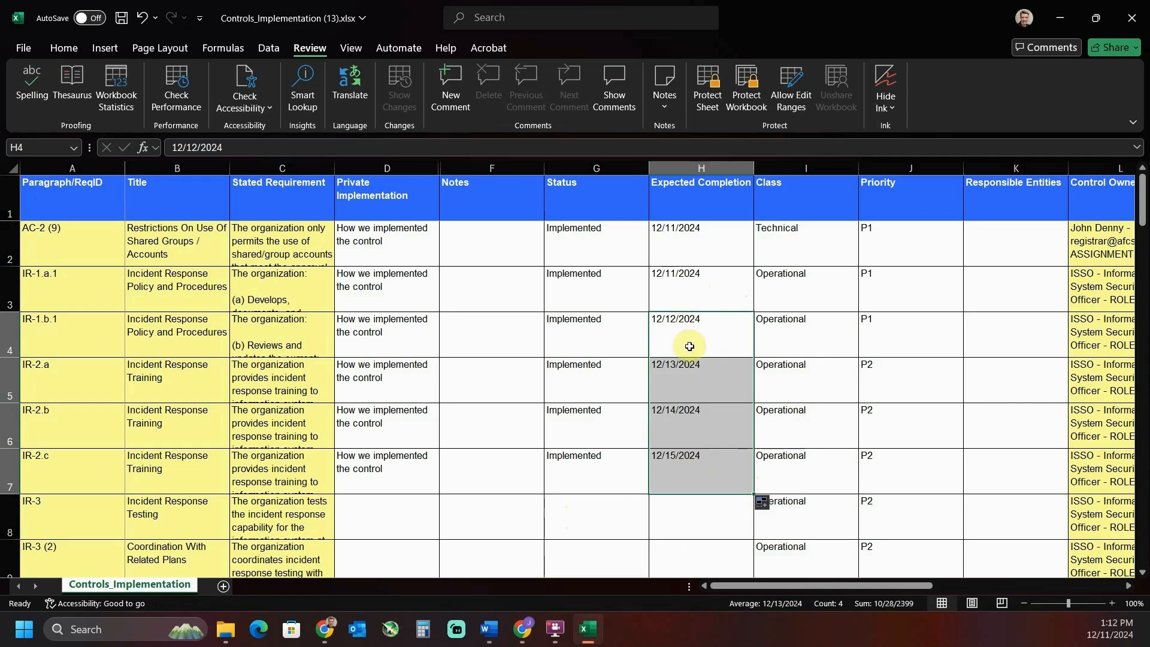
{"action": "key", "text": "Delete"}
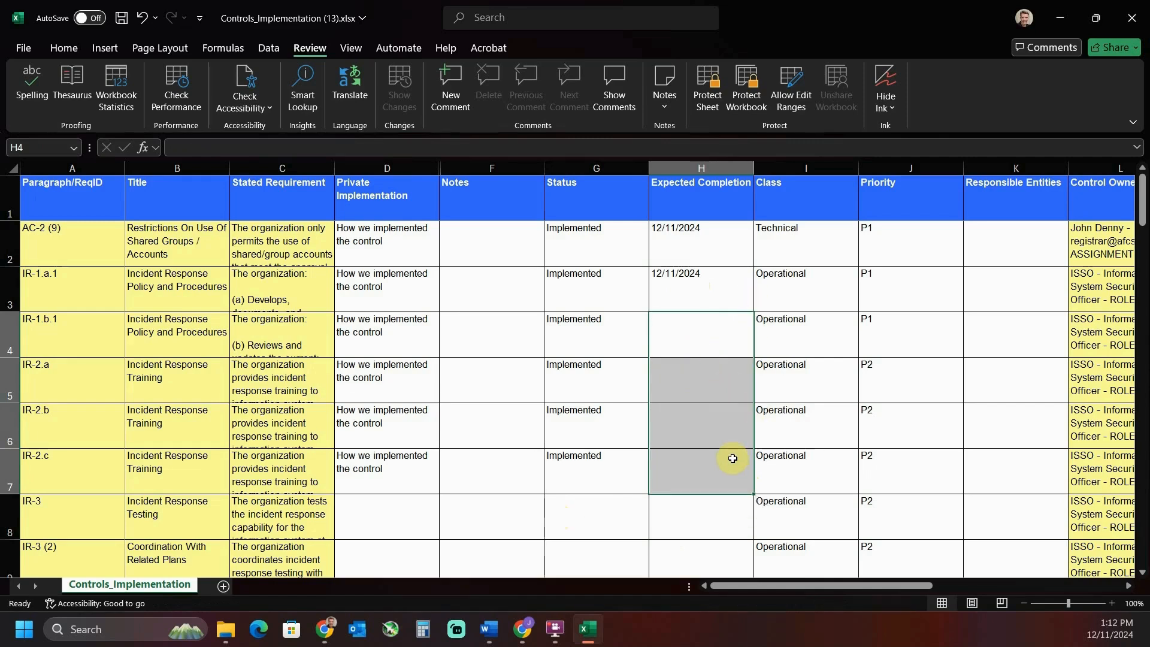
Step: Copy the 12/11/2024 Expected Completion date of IR-1.a.1 into the rows IR-1.b.1 through IR-2.c
{"action": "left_click", "coordinate": [710, 279]}
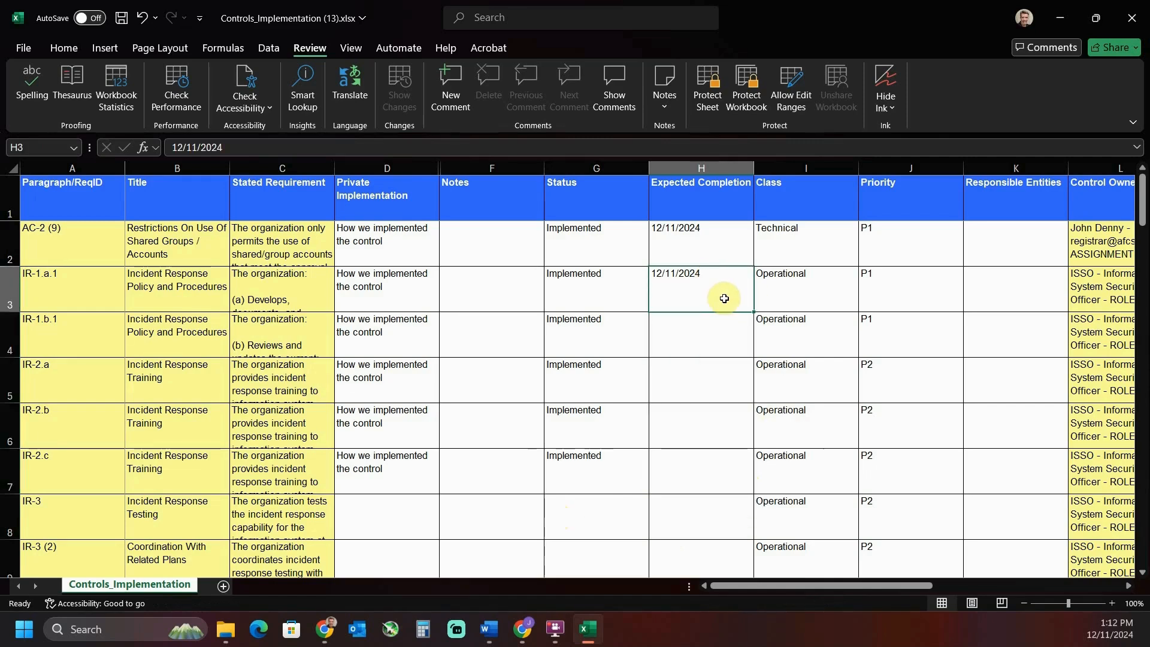
{"action": "right_click", "coordinate": [716, 291]}
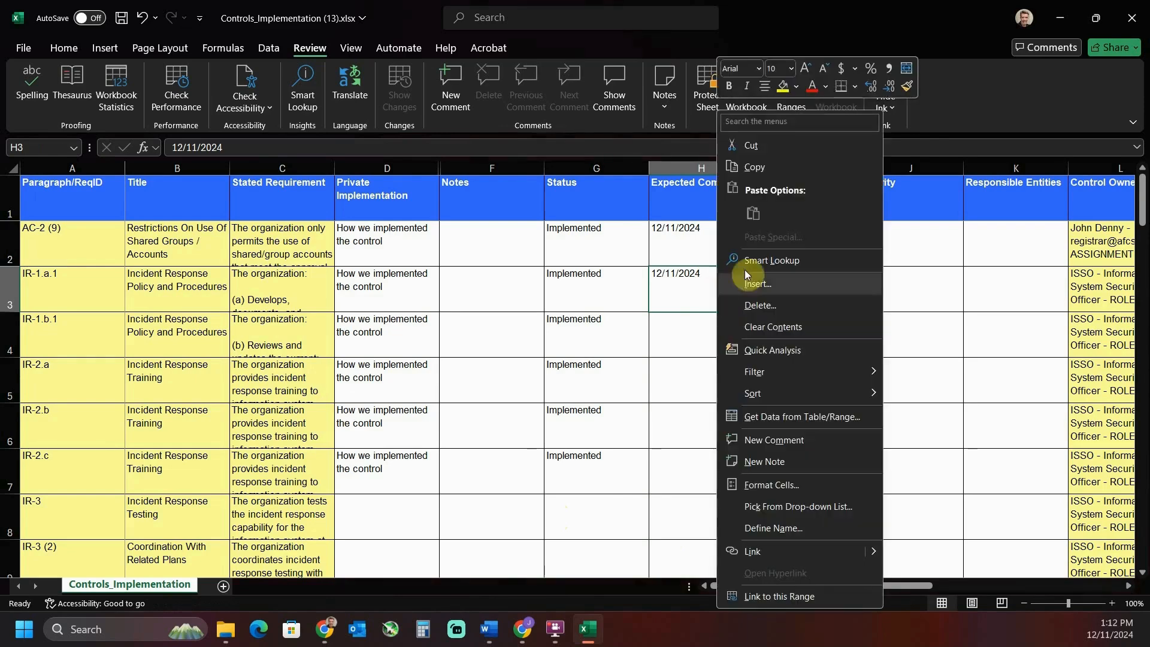
{"action": "left_click", "coordinate": [765, 167]}
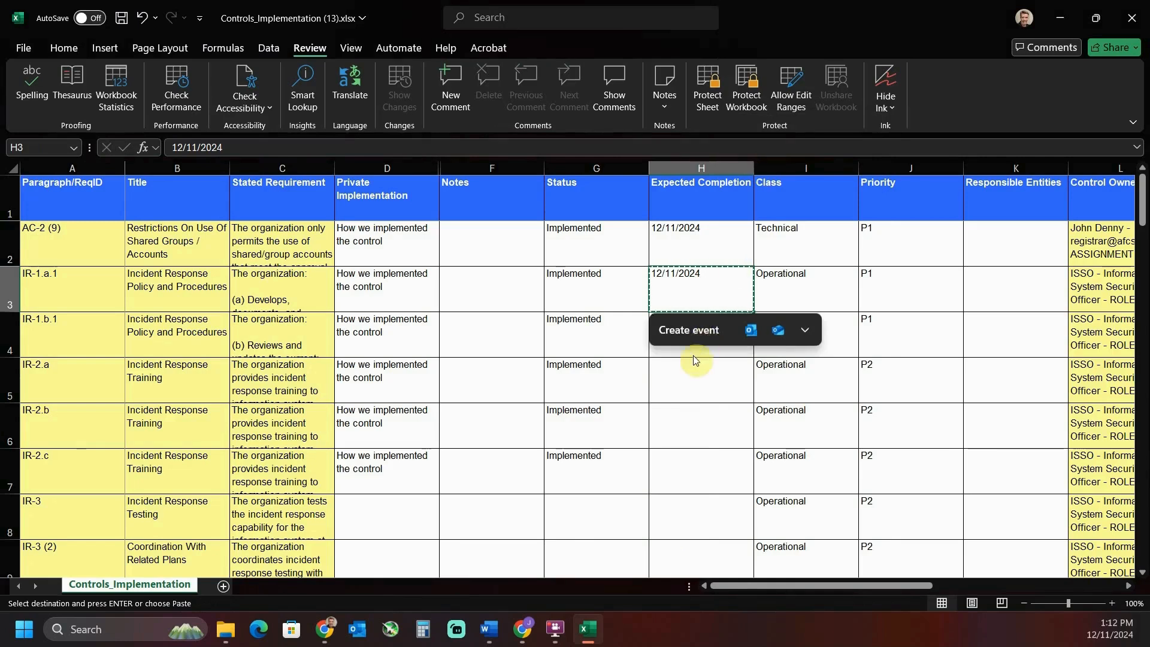
{"action": "left_click_drag", "start_coordinate": [691, 335], "coordinate": [687, 461]}
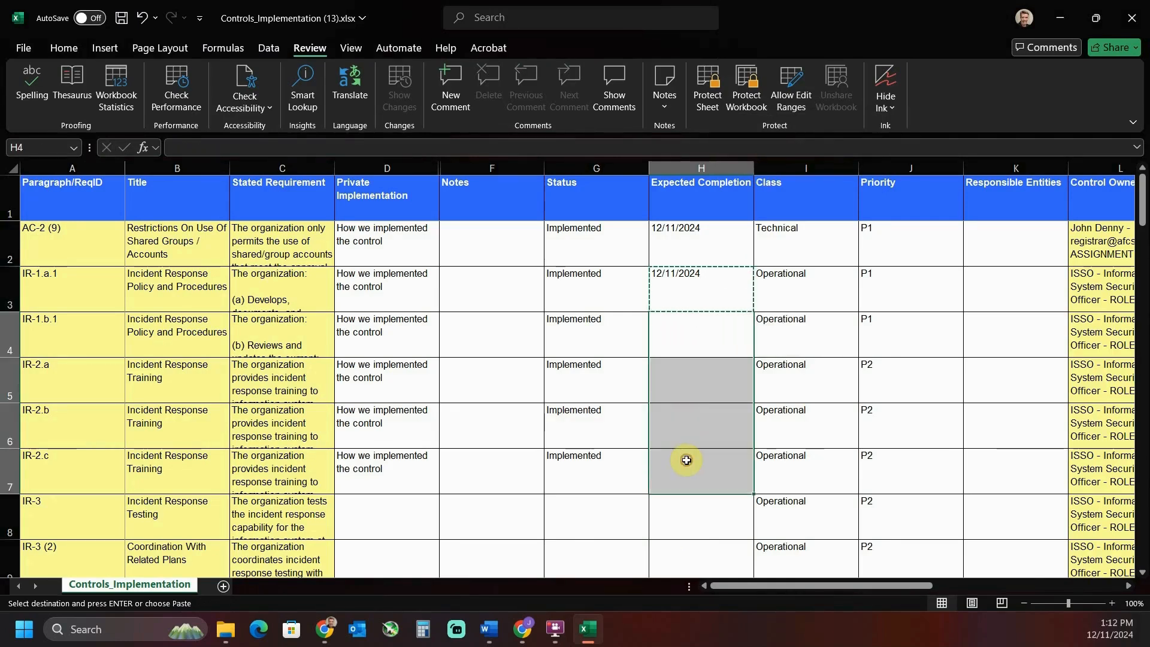
{"action": "key", "text": "ctrl+v"}
{"action": "left_click", "coordinate": [533, 531]}
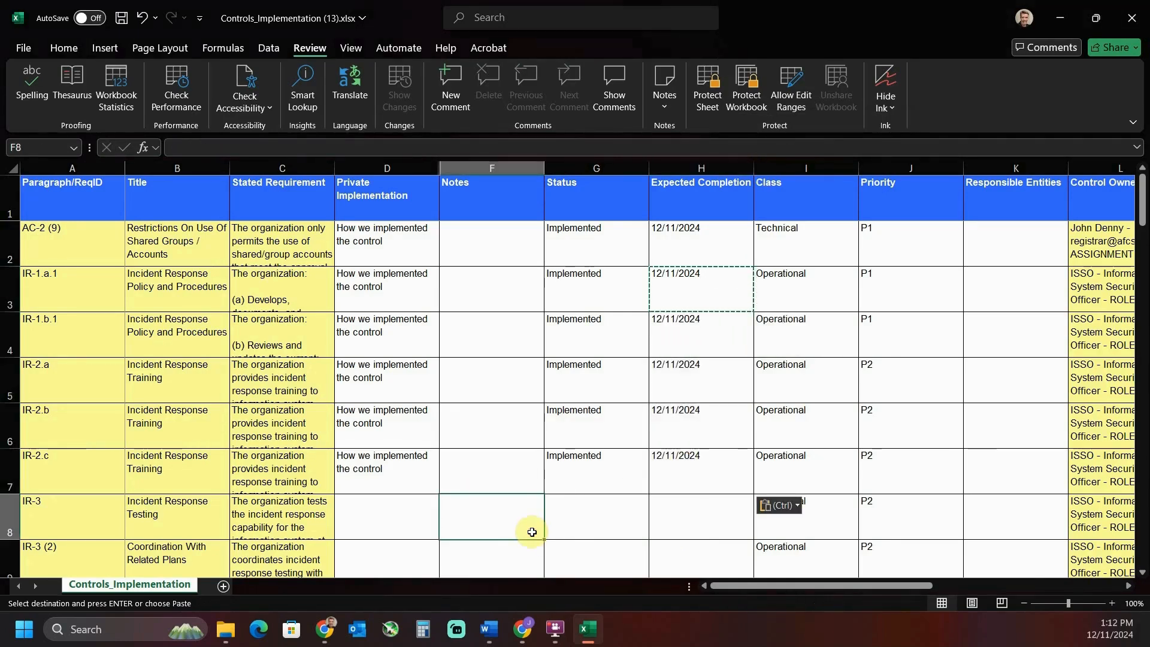
{"action": "key", "text": "Escape"}
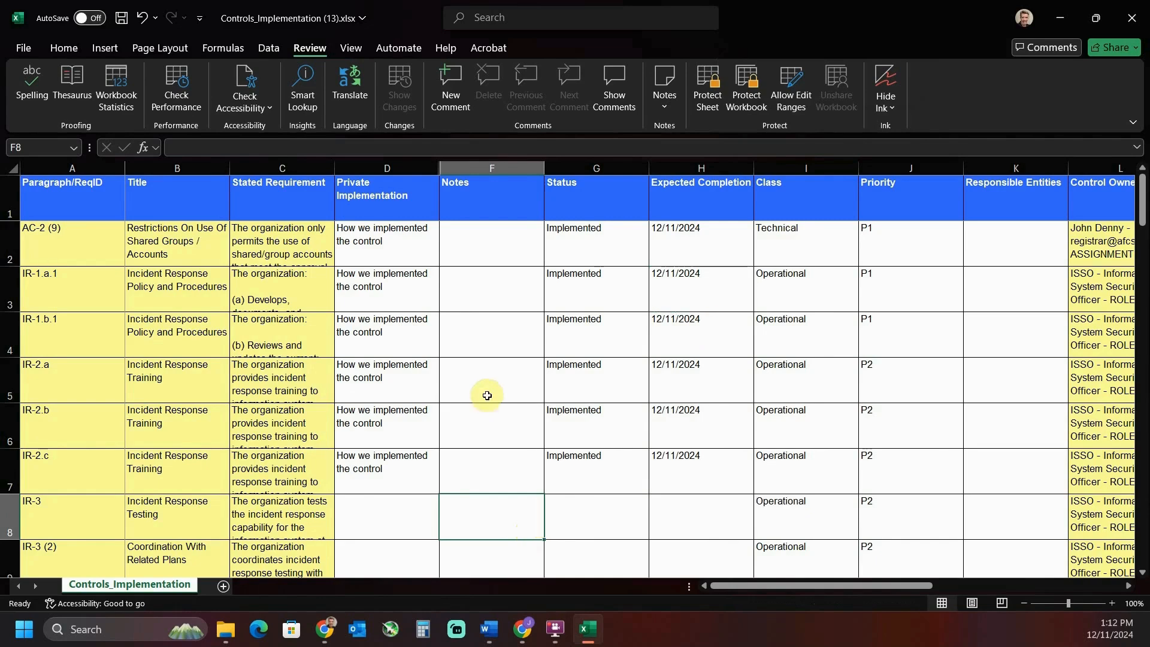
{"action": "scroll", "coordinate": [488, 395], "scroll_direction": "down", "scroll_amount": 1}
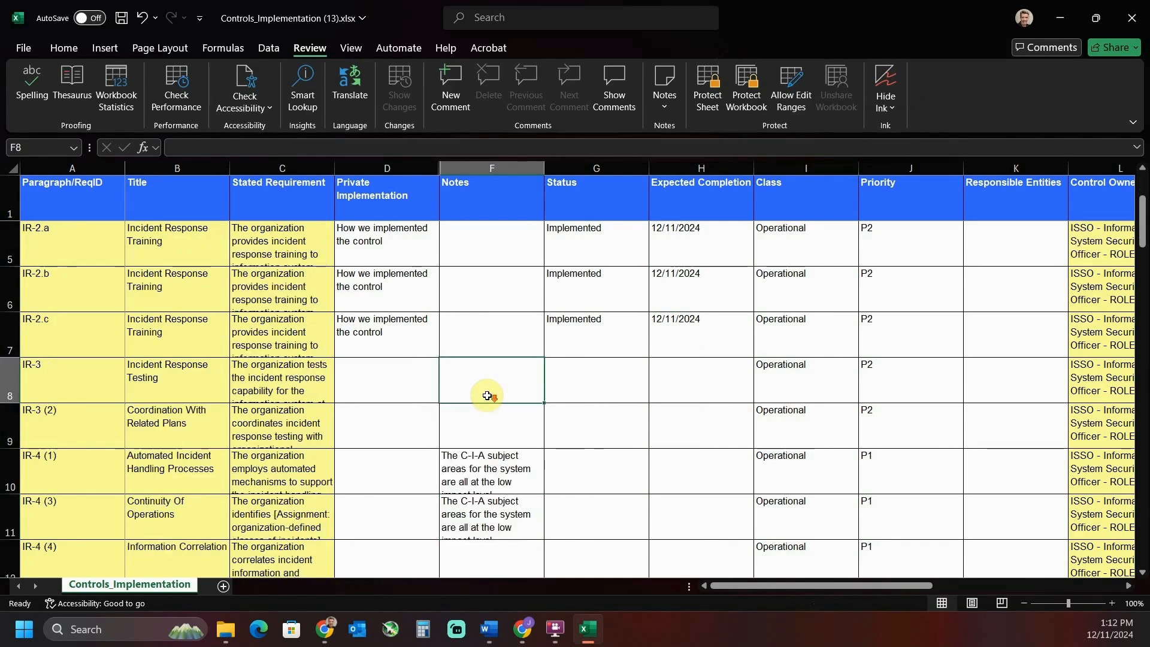
Step: Copy the Private Implementation text of IR-2.c into the rows IR-3 through IR-10
{"action": "left_click", "coordinate": [373, 327]}
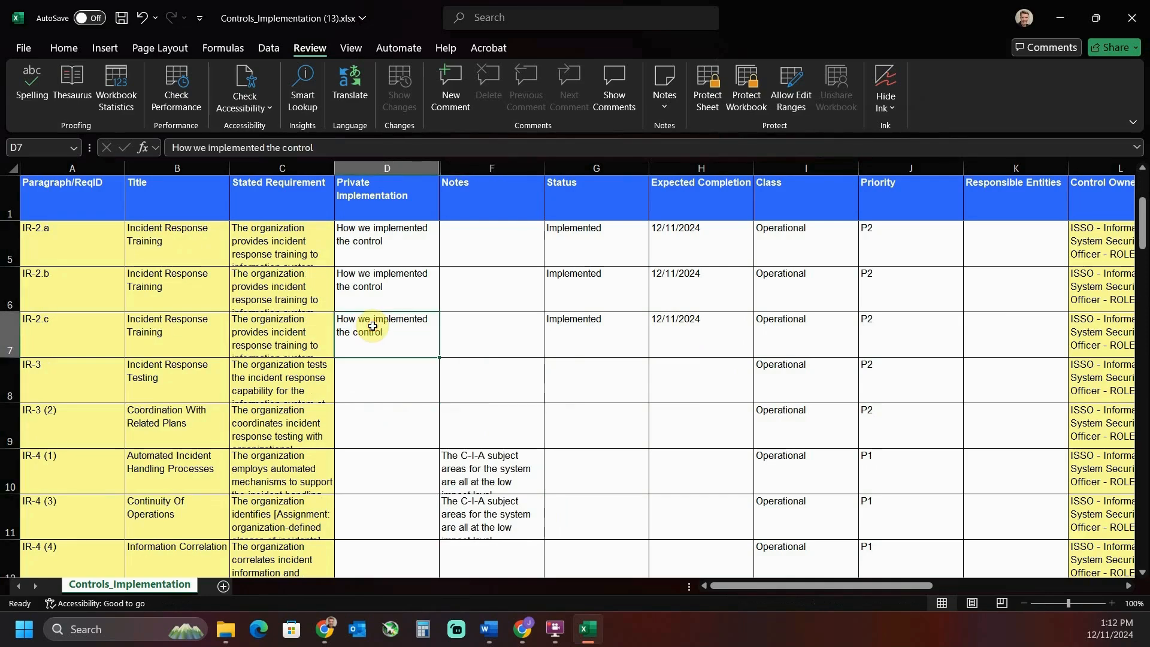
{"action": "key", "text": "ctrl+c"}
{"action": "left_click_drag", "start_coordinate": [385, 380], "coordinate": [380, 457]}
{"action": "key", "text": "ctrl+v"}
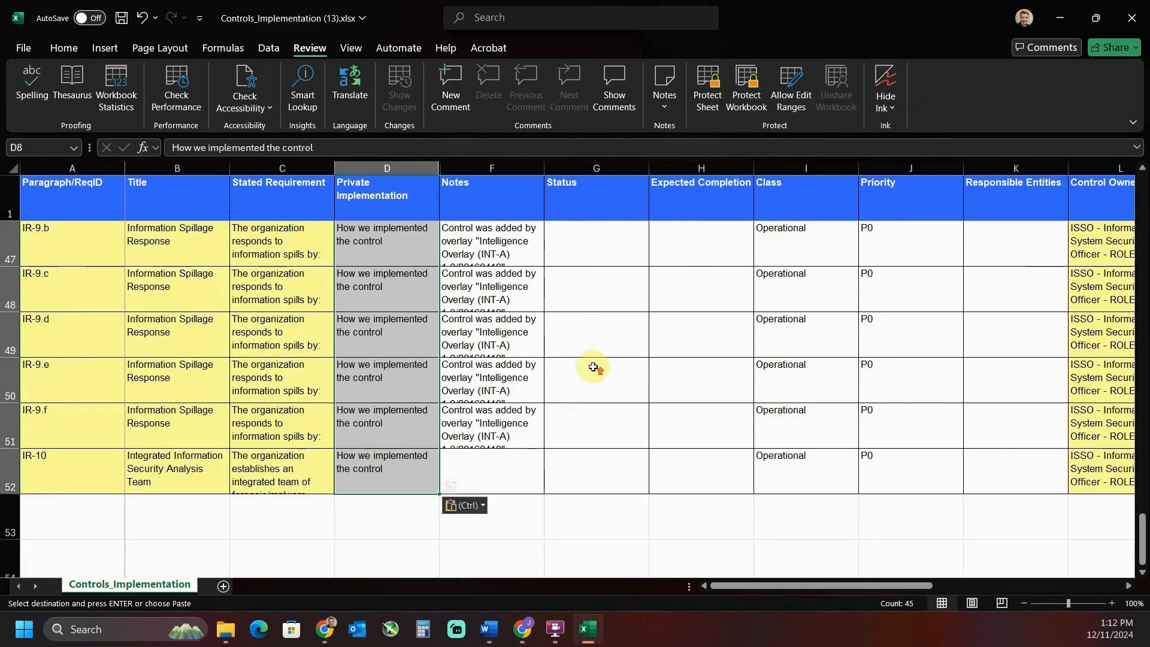
Step: Copy the Implemented status and 12/11/2024 Expected Completion date of IR-2.c into the rows IR-3 through IR-10, and save the workbook
{"action": "scroll", "coordinate": [593, 367], "scroll_direction": "up", "scroll_amount": 15}
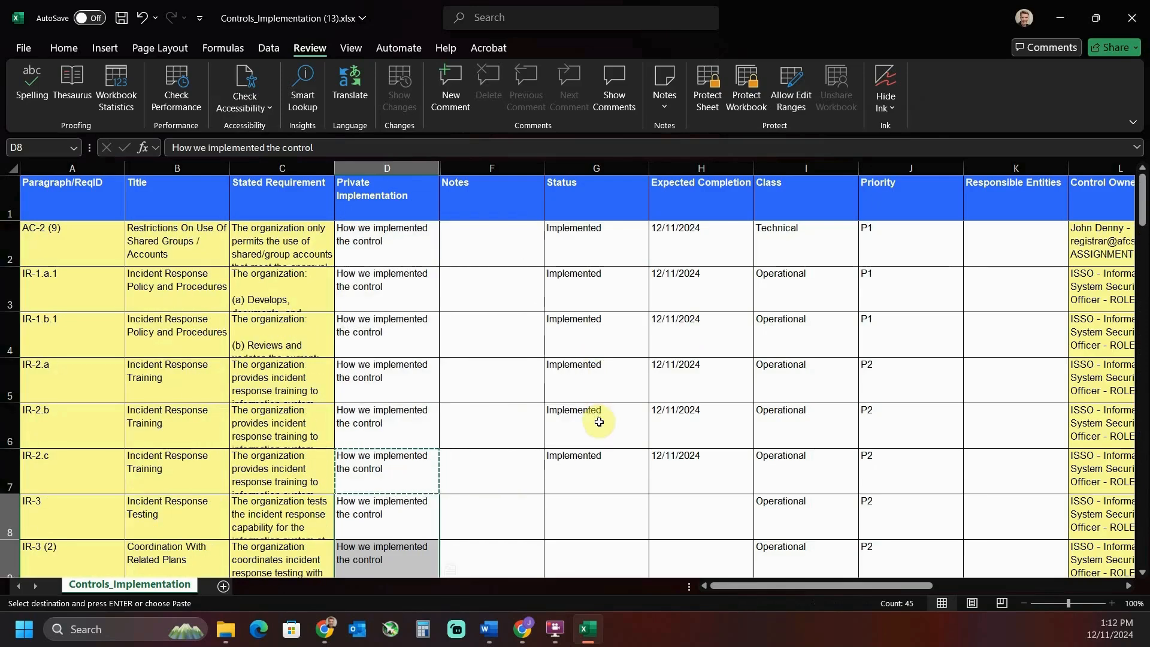
{"action": "left_click_drag", "start_coordinate": [586, 465], "coordinate": [655, 467]}
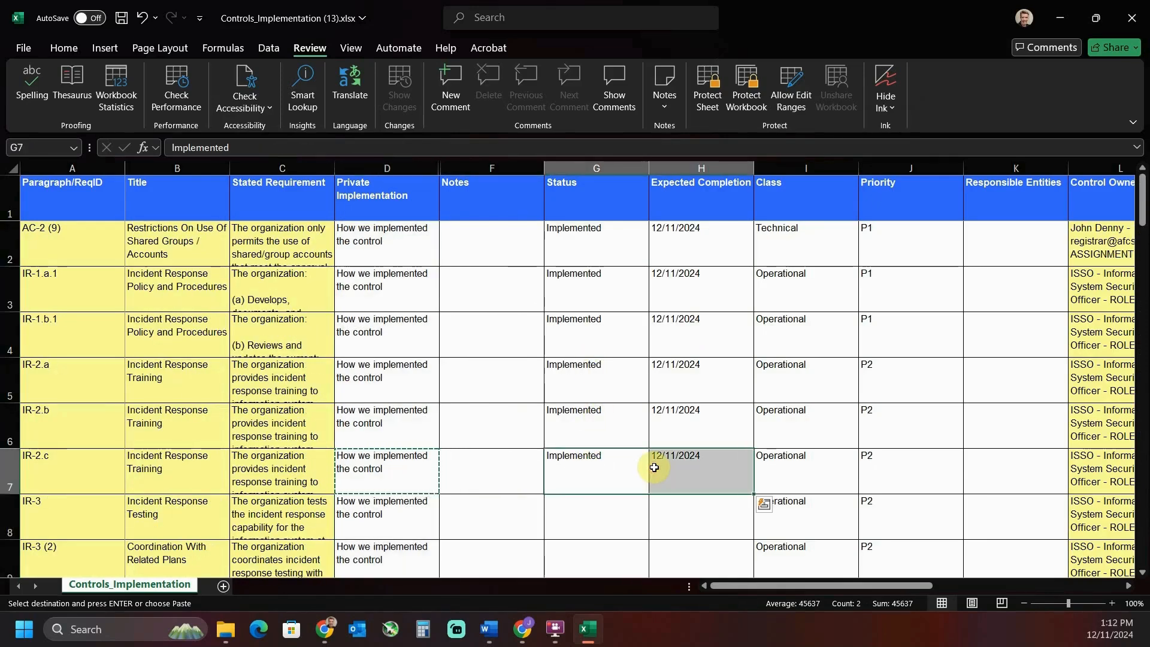
{"action": "left_click_drag", "start_coordinate": [591, 516], "coordinate": [685, 523]}
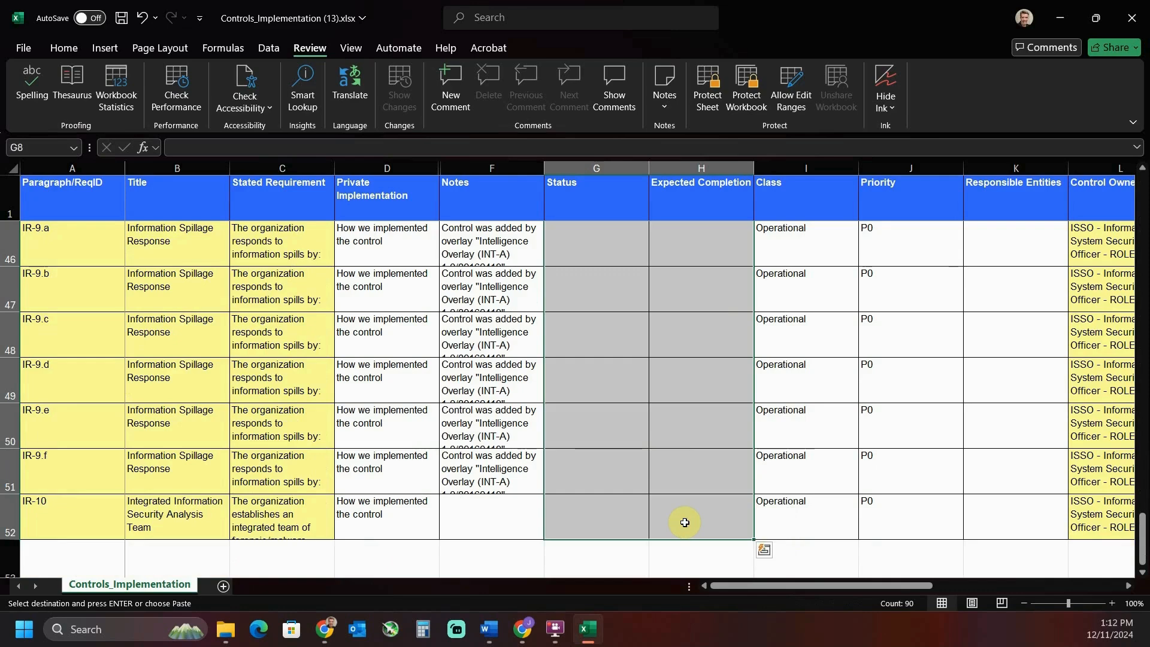
{"action": "key", "text": "ctrl+v"}
{"action": "key", "text": "Escape"}
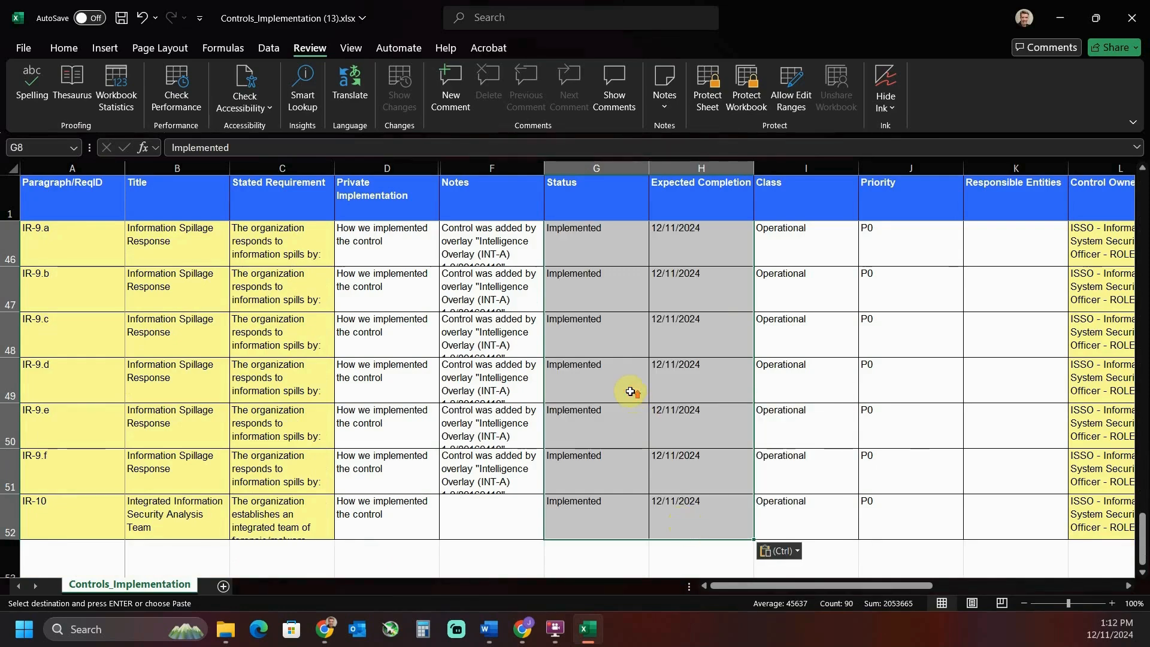
{"action": "scroll", "coordinate": [631, 391], "scroll_direction": "up", "scroll_amount": 11}
{"action": "scroll", "coordinate": [630, 391], "scroll_direction": "up", "scroll_amount": 4}
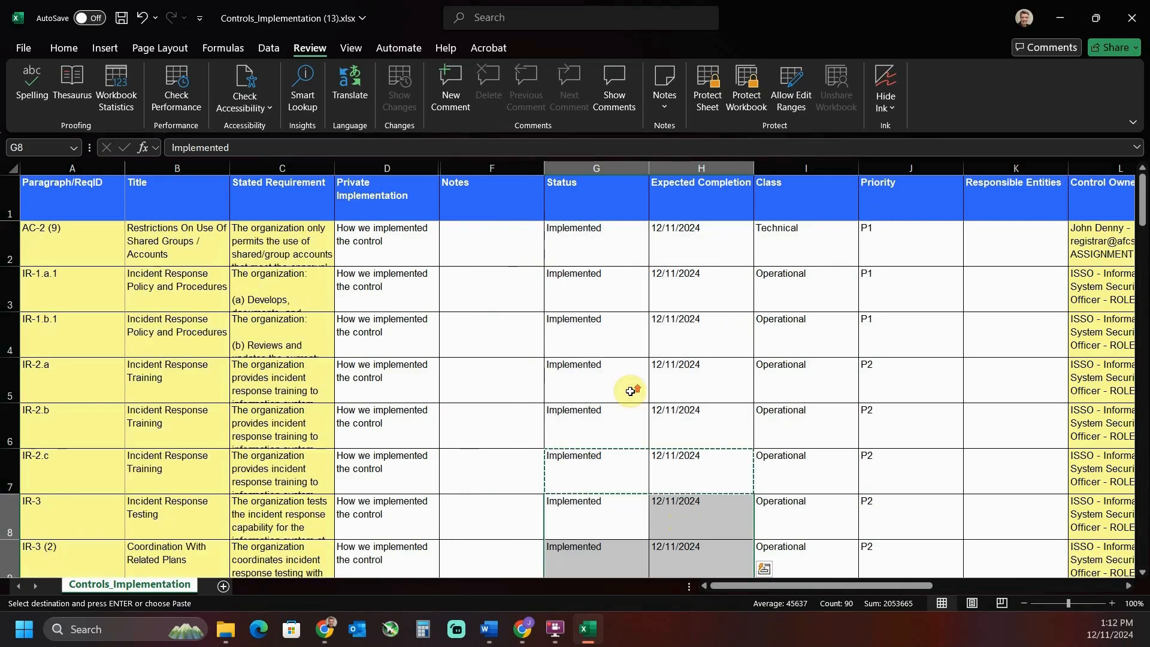
{"action": "key", "text": "Escape"}
{"action": "left_click", "coordinate": [609, 303]}
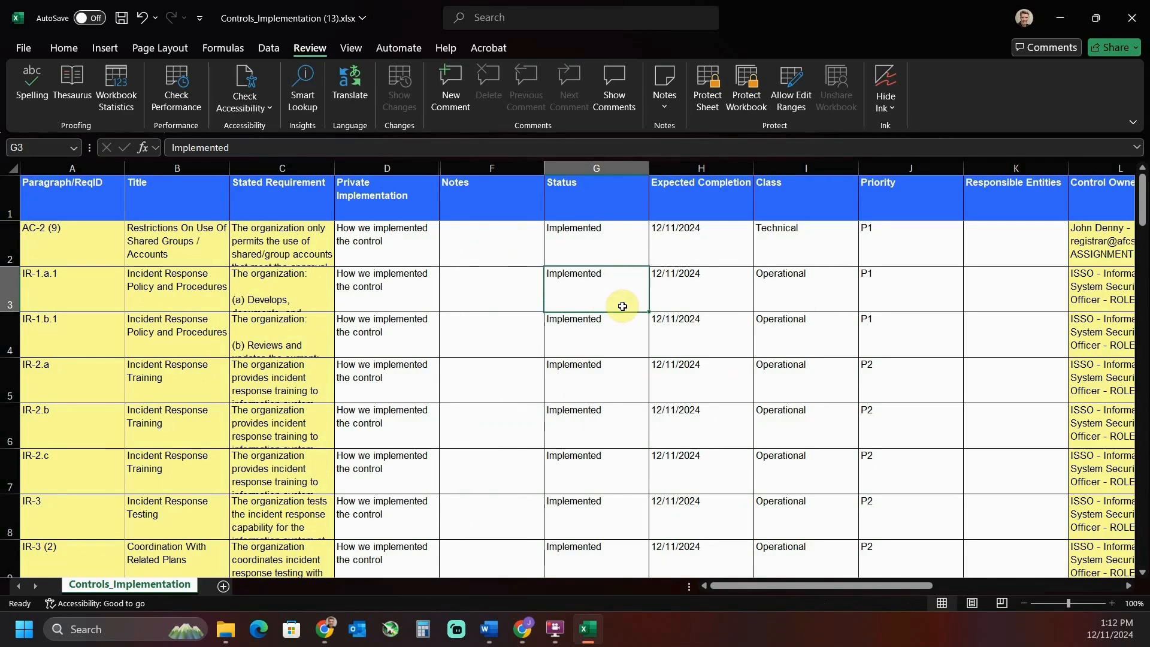
{"action": "left_click", "coordinate": [123, 19]}
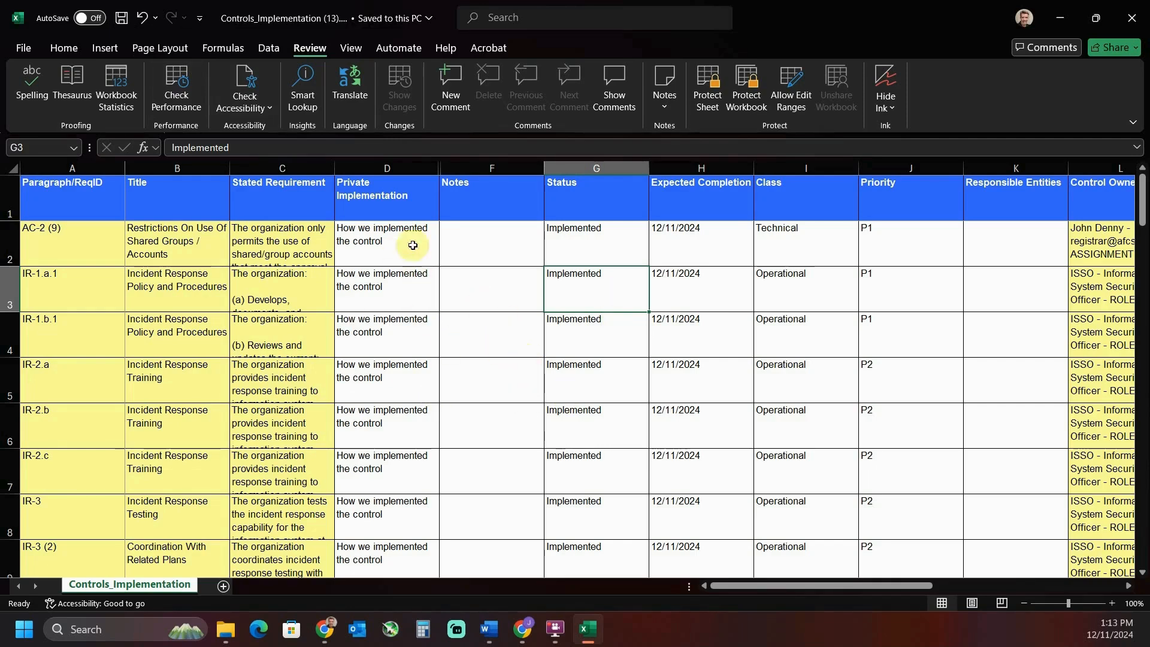
Step: Review the filled Private Implementation, Status and Expected Completion columns of the spreadsheet
{"action": "left_click", "coordinate": [363, 165]}
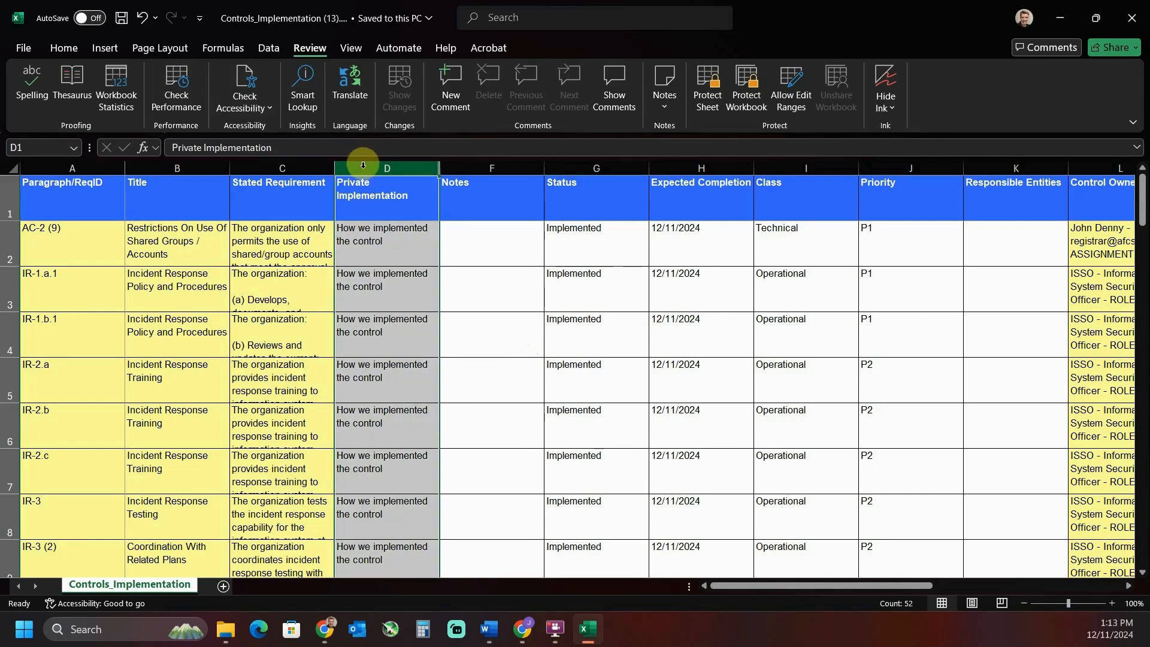
{"action": "left_click", "coordinate": [575, 168]}
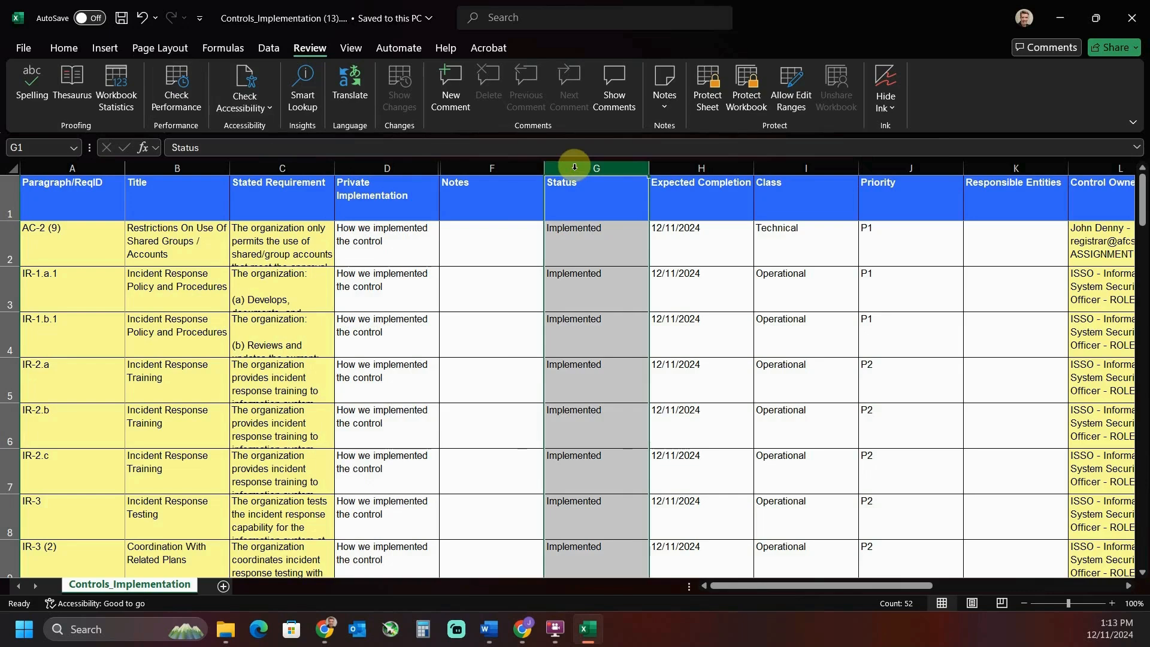
{"action": "left_click", "coordinate": [713, 167]}
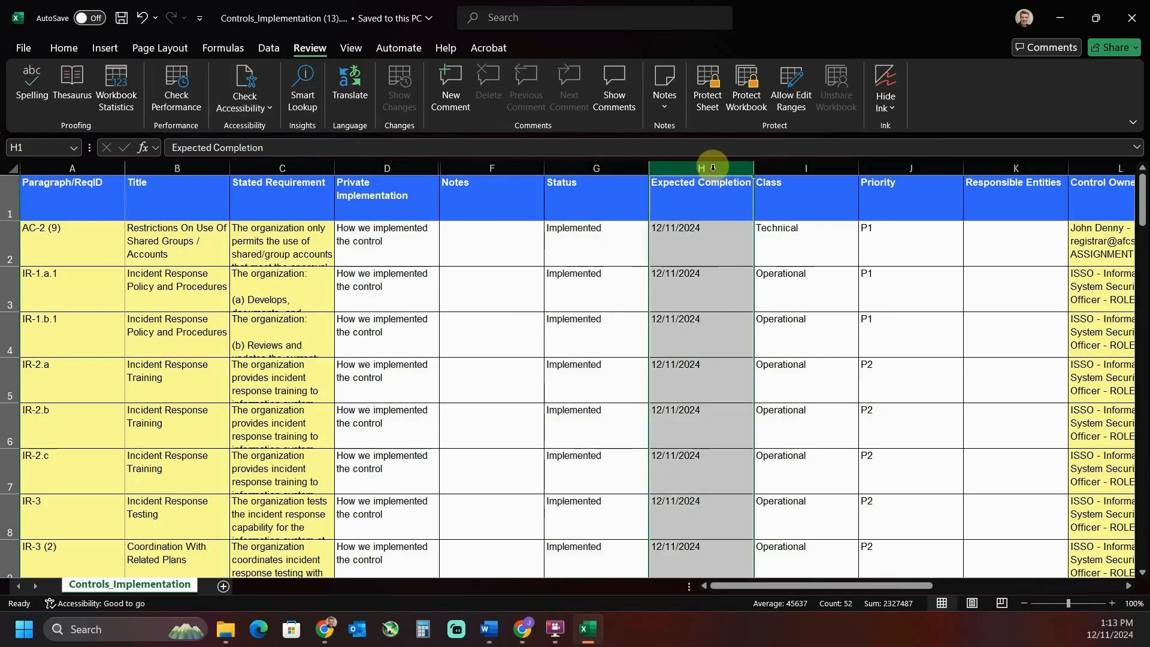
{"action": "left_click", "coordinate": [392, 167]}
{"action": "left_click", "coordinate": [624, 168]}
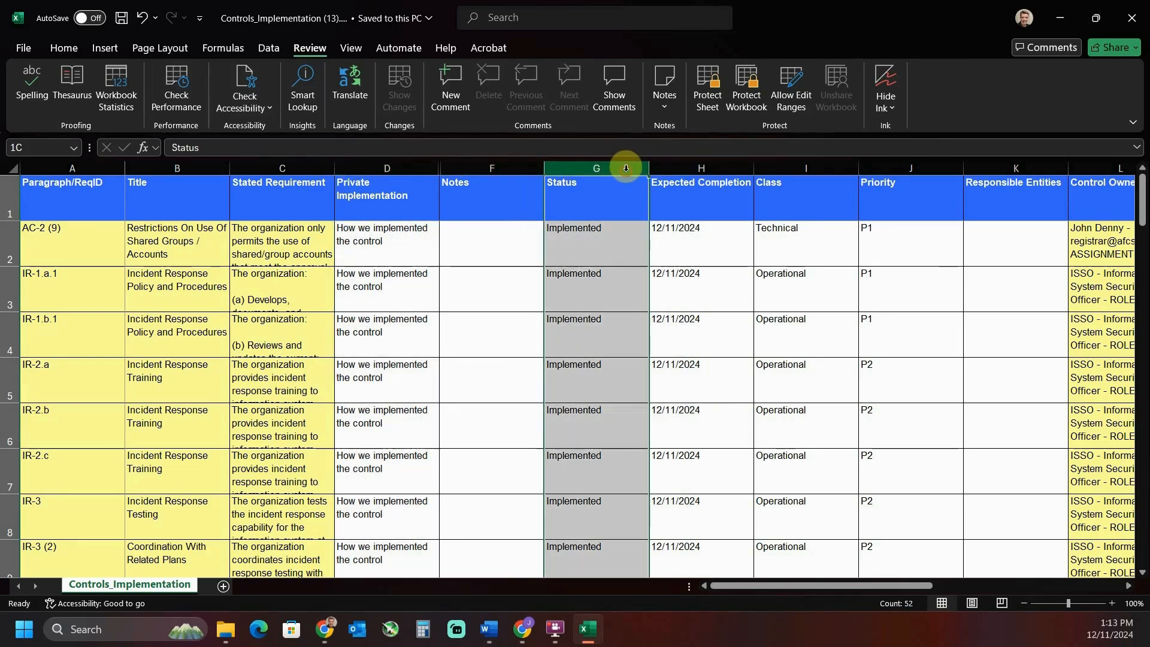
{"action": "left_click", "coordinate": [701, 167]}
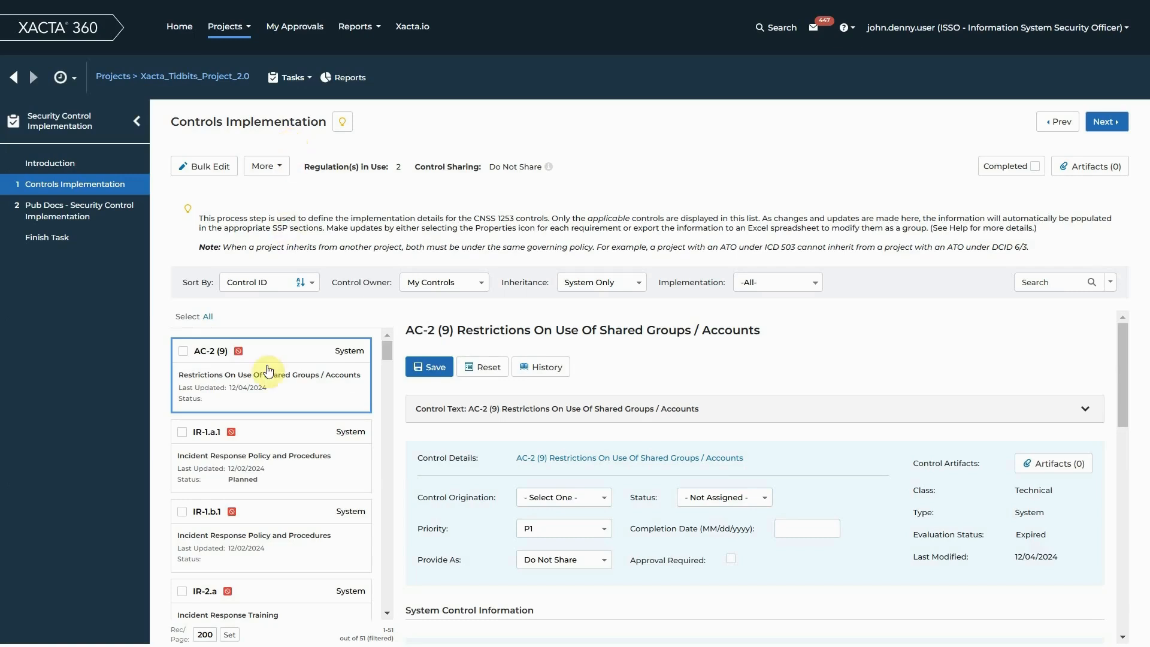
Step: In Xacta 360, examine the status, completion date and private implementation fields of AC-2 (9), IR-2.c, IR-3 and IR-4.b
{"action": "scroll", "coordinate": [659, 522], "scroll_direction": "down", "scroll_amount": 3}
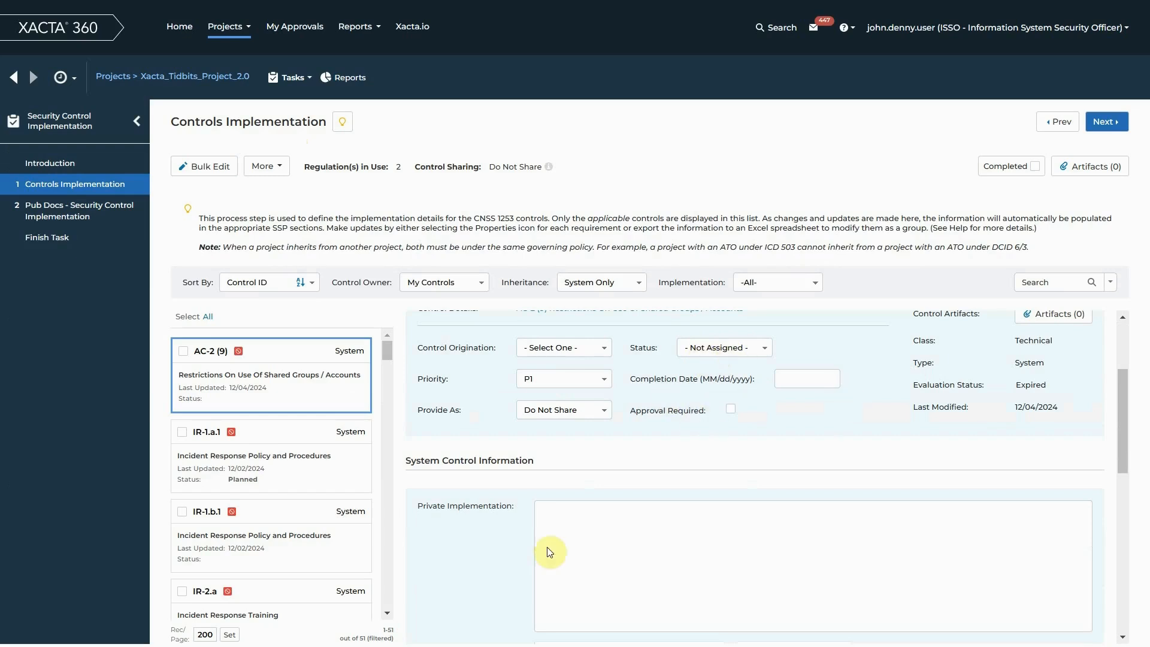
{"action": "scroll", "coordinate": [270, 463], "scroll_direction": "down", "scroll_amount": 4}
{"action": "scroll", "coordinate": [269, 463], "scroll_direction": "down", "scroll_amount": 1}
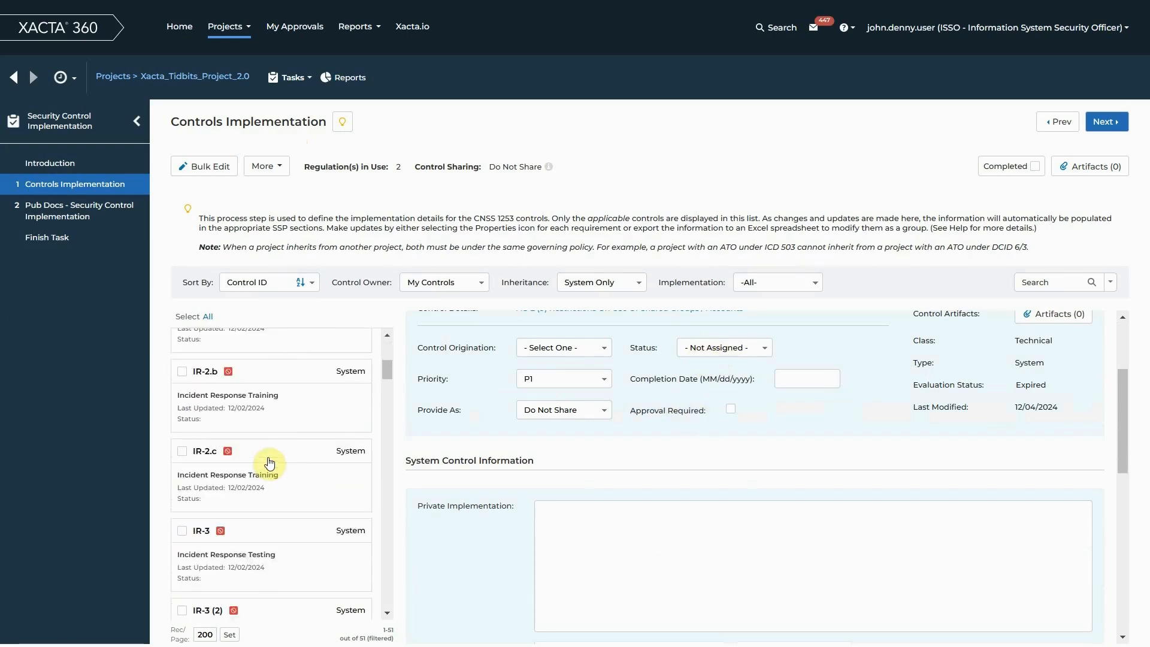
{"action": "left_click", "coordinate": [268, 459]}
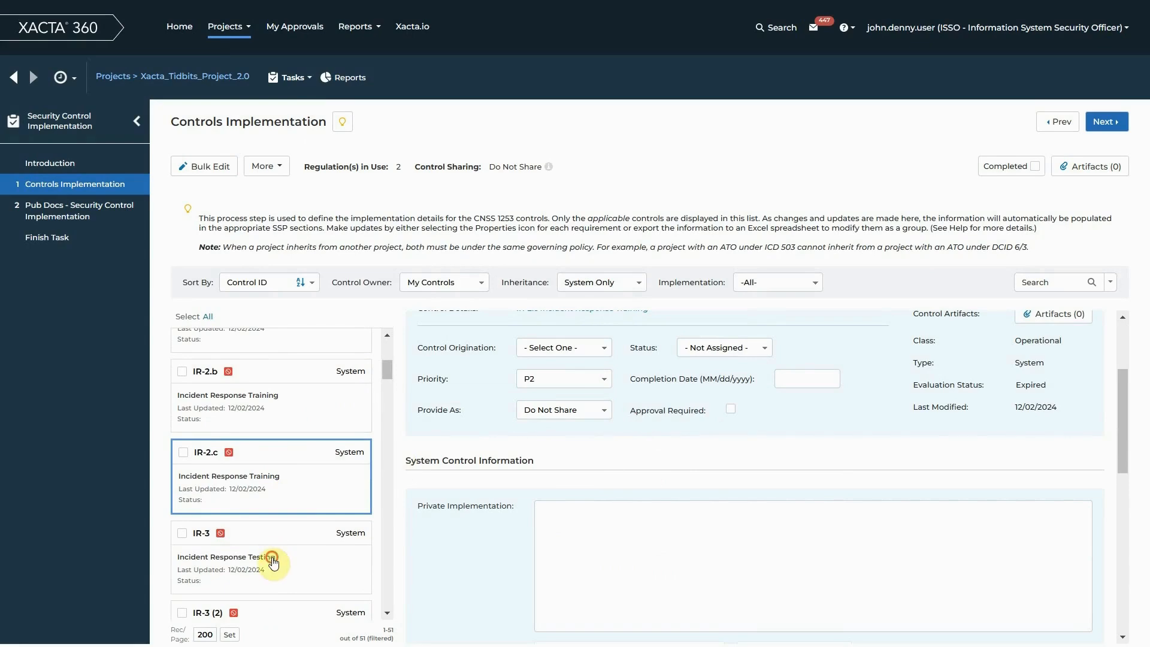
{"action": "left_click", "coordinate": [282, 584]}
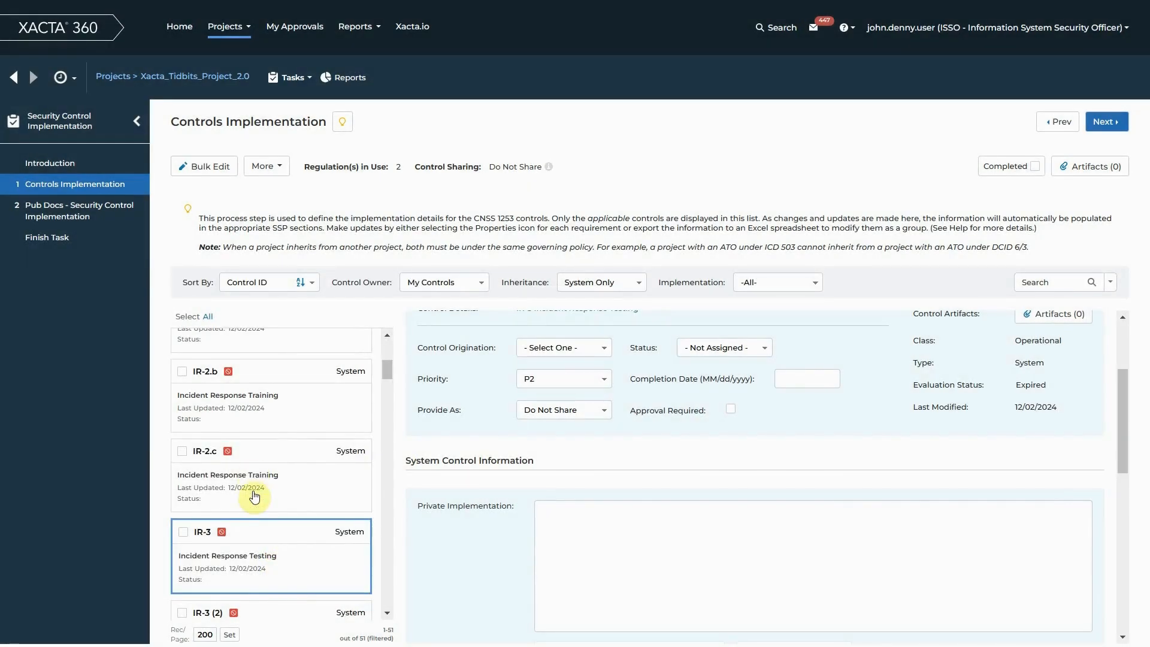
{"action": "scroll", "coordinate": [276, 527], "scroll_direction": "down", "scroll_amount": 5}
{"action": "scroll", "coordinate": [272, 560], "scroll_direction": "down", "scroll_amount": 5}
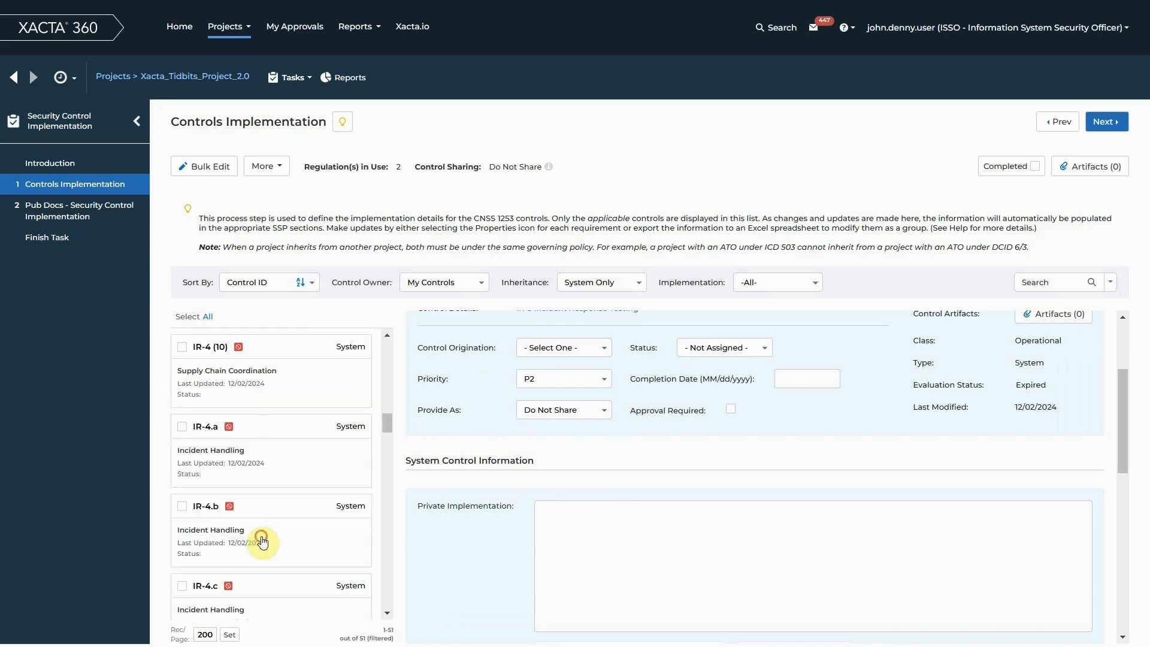
{"action": "left_click", "coordinate": [261, 541]}
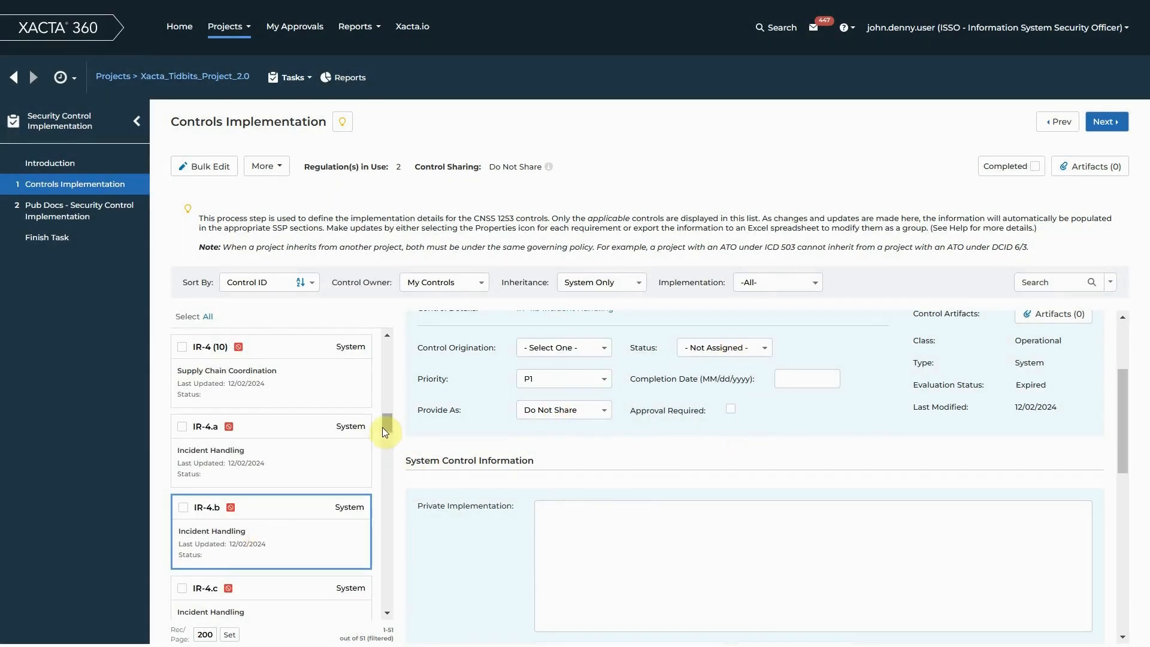
{"action": "left_click_drag", "start_coordinate": [382, 427], "coordinate": [375, 344]}
{"action": "left_click", "coordinate": [257, 355]}
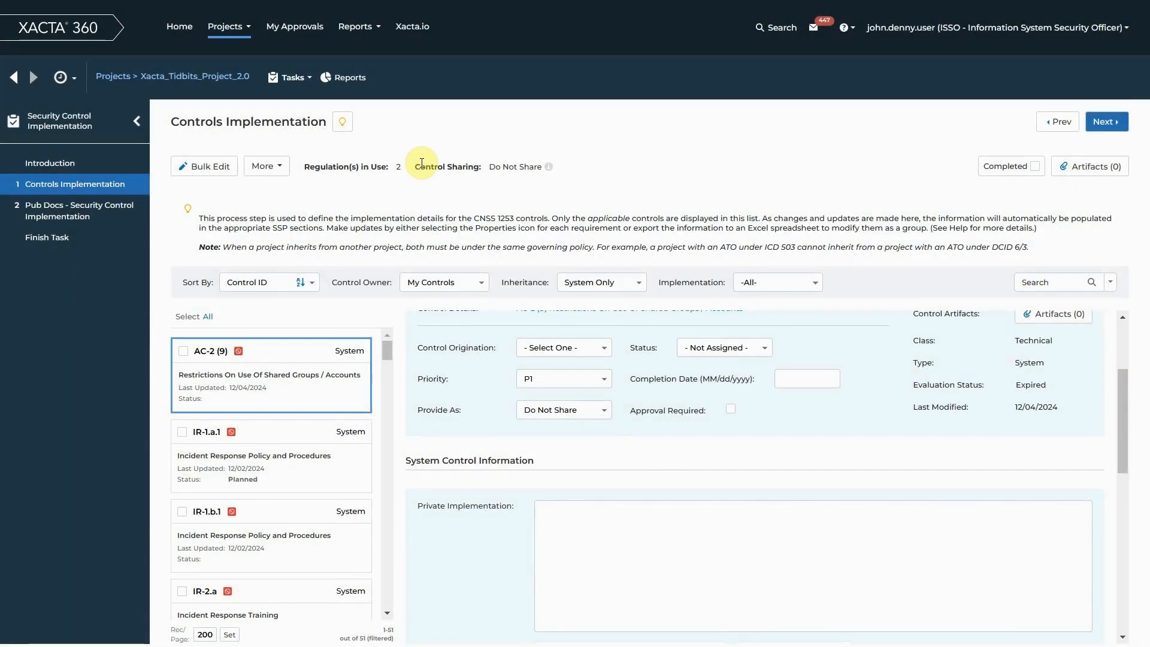
{"action": "scroll", "coordinate": [776, 357], "scroll_direction": "up", "scroll_amount": 3}
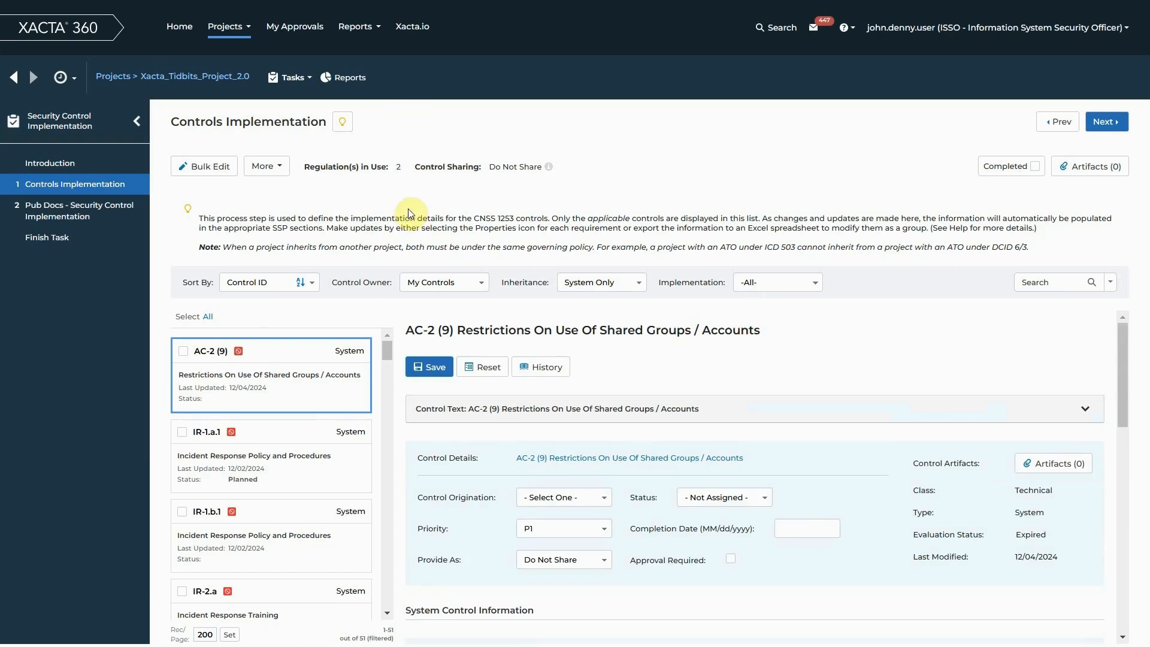
Step: Upload Controls_Implementation (13).xlsx as the implementation plan file for metadata validation, and dismiss the notification
{"action": "left_click", "coordinate": [280, 173]}
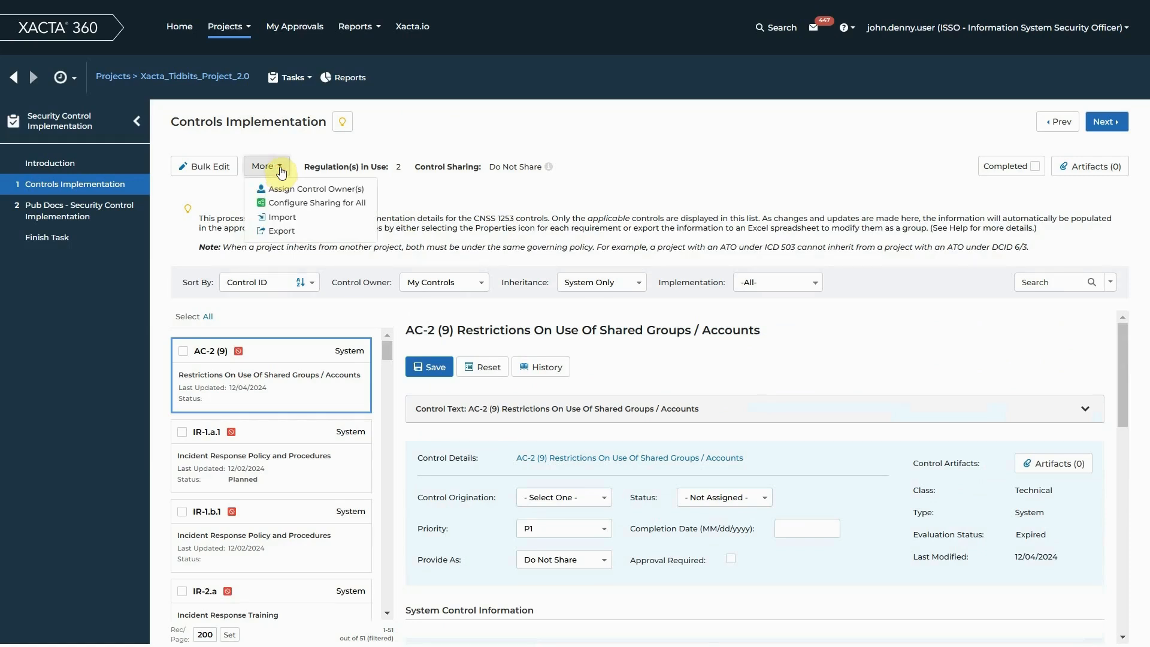
{"action": "left_click", "coordinate": [336, 220]}
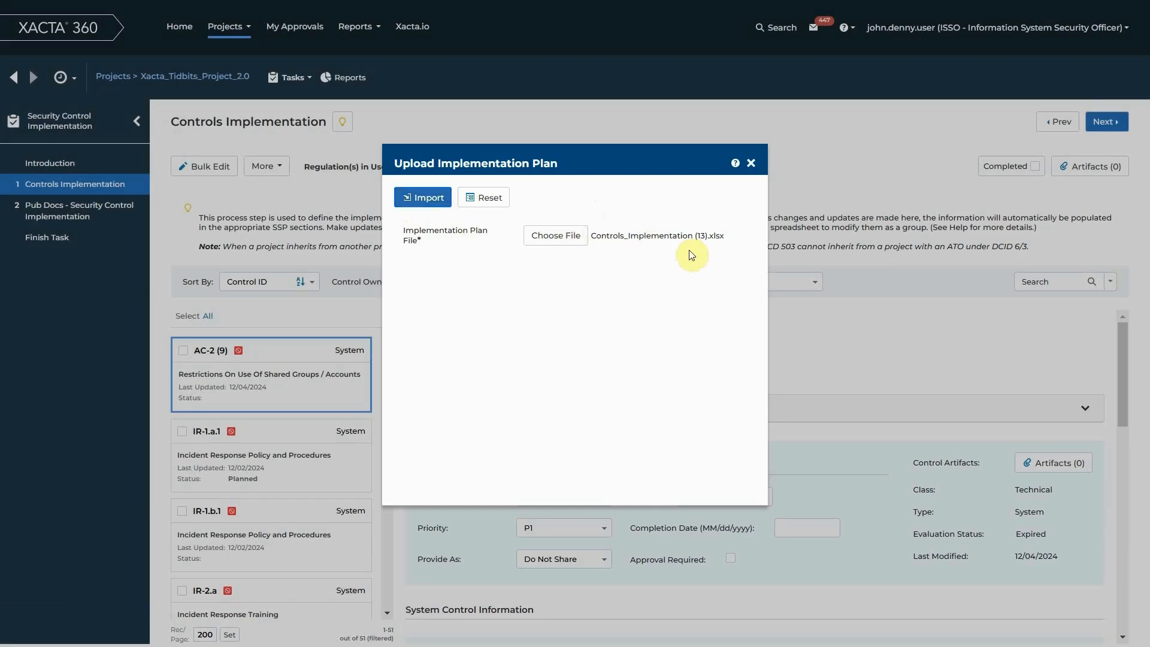
{"action": "left_click", "coordinate": [431, 204]}
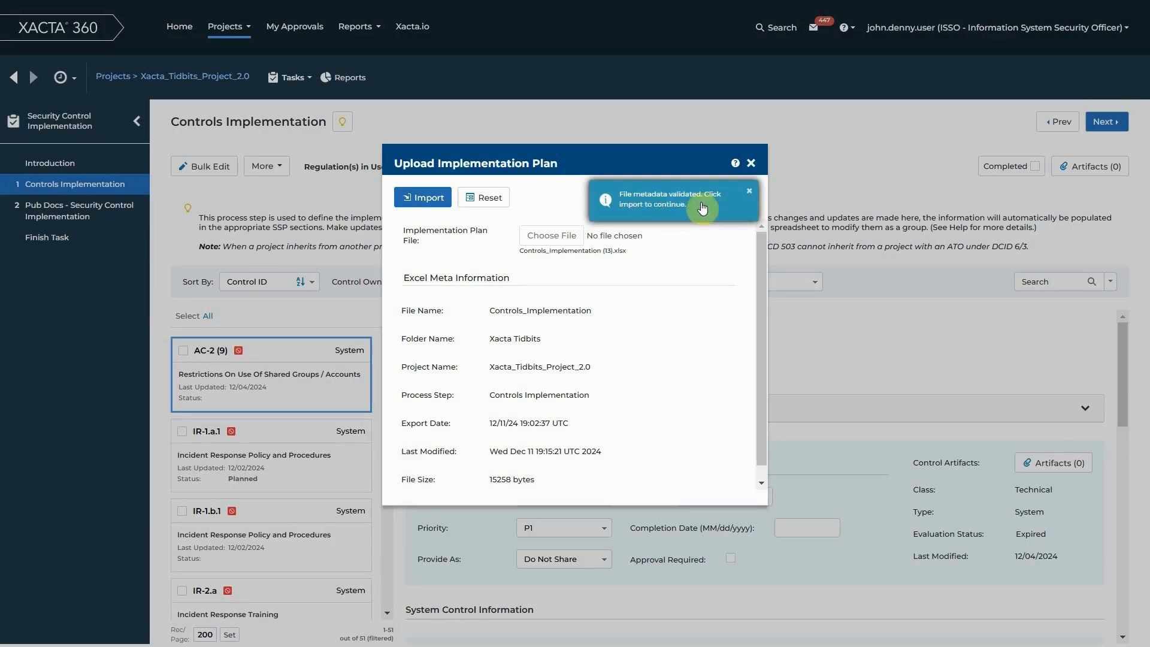
{"action": "left_click", "coordinate": [750, 195]}
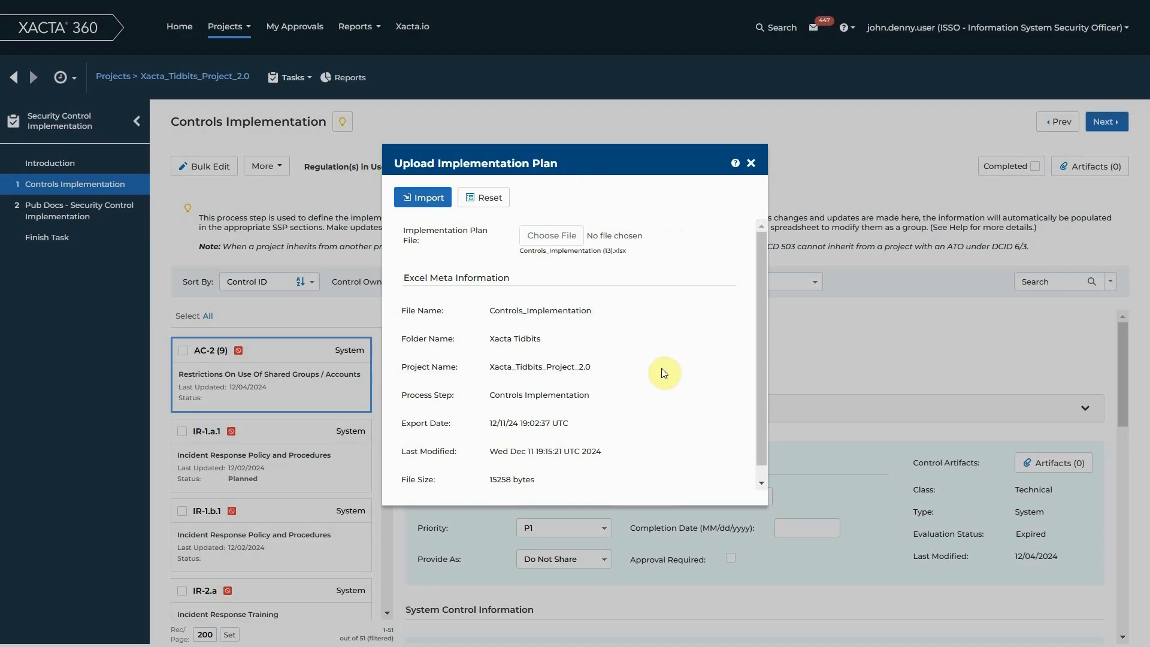
Step: Check the Excel meta information, import the validated implementation plan into the project and close the upload dialog
{"action": "scroll", "coordinate": [668, 354], "scroll_direction": "down", "scroll_amount": 1}
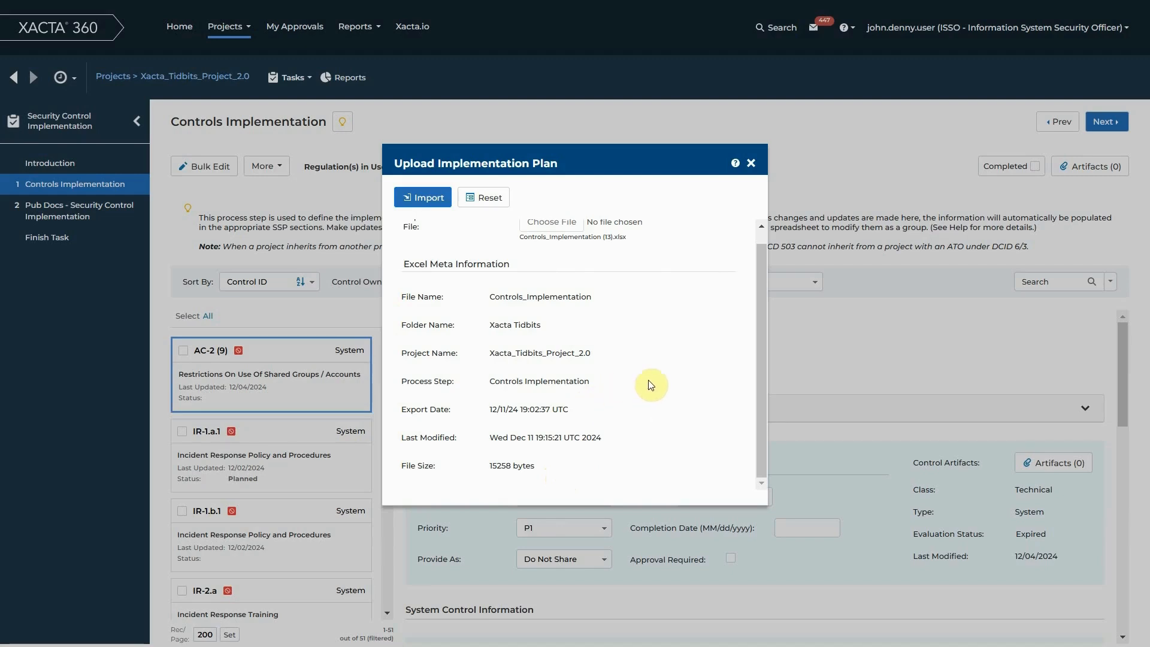
{"action": "scroll", "coordinate": [653, 381], "scroll_direction": "up", "scroll_amount": 1}
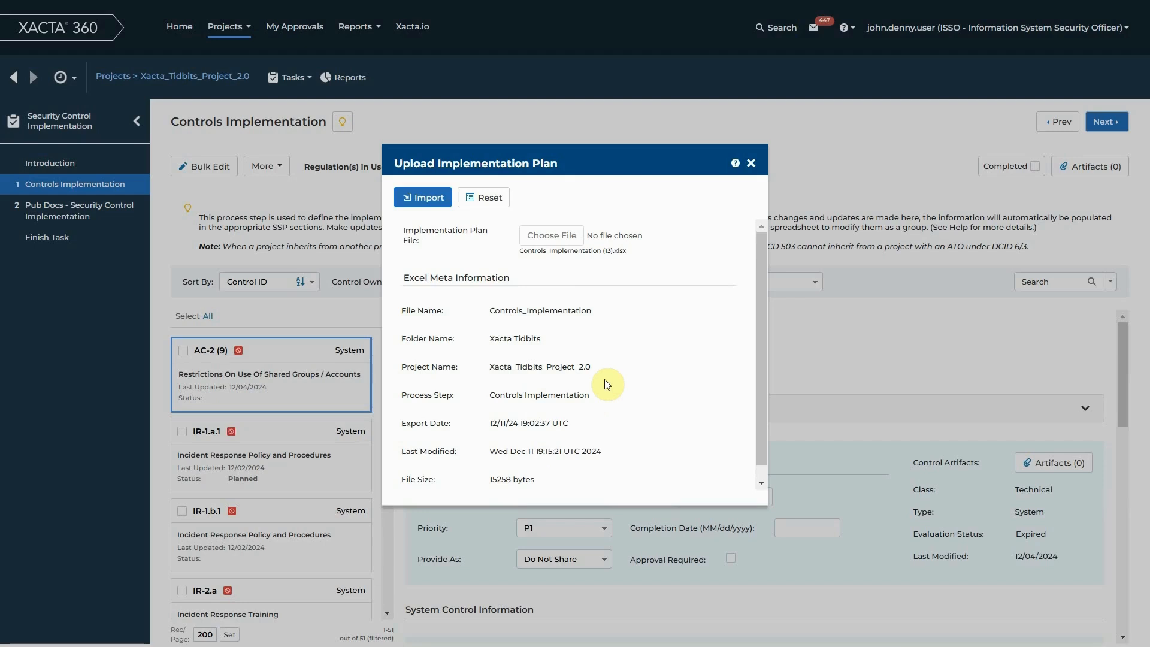
{"action": "left_click", "coordinate": [425, 204]}
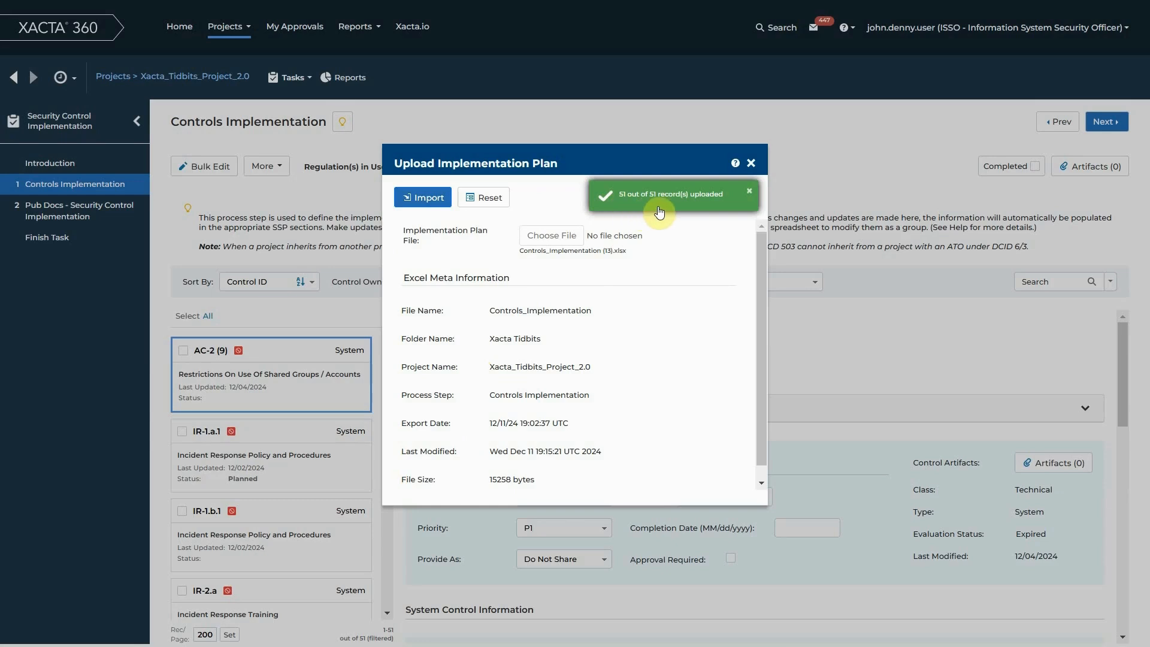
{"action": "left_click", "coordinate": [751, 164]}
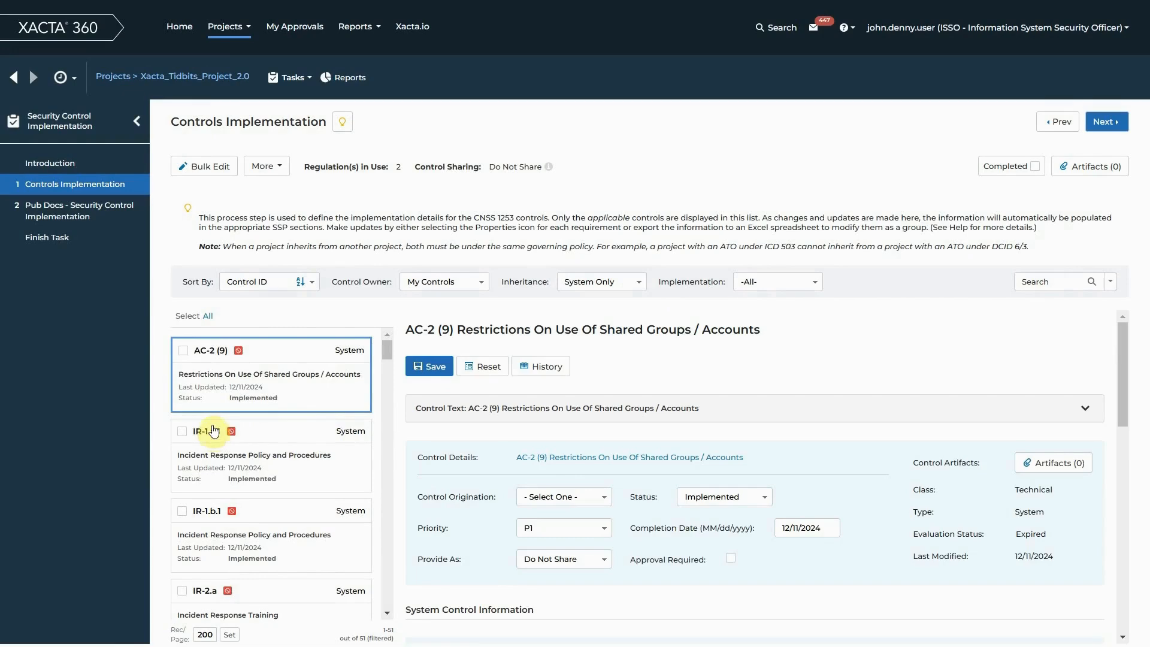
Step: Examine the imported status, completion date and private implementation text of AC-2 (9), IR-4.a, IR-7 (2).a, IR-8.e and IR-10
{"action": "scroll", "coordinate": [713, 366], "scroll_direction": "down", "scroll_amount": 3}
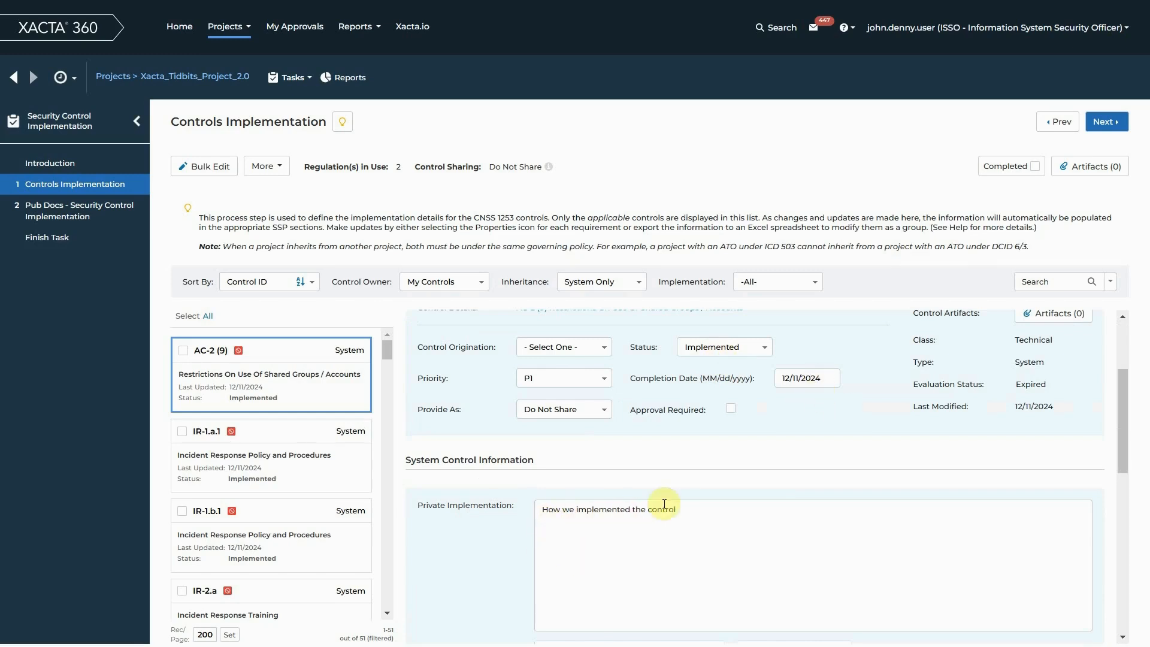
{"action": "scroll", "coordinate": [313, 437], "scroll_direction": "down", "scroll_amount": 5}
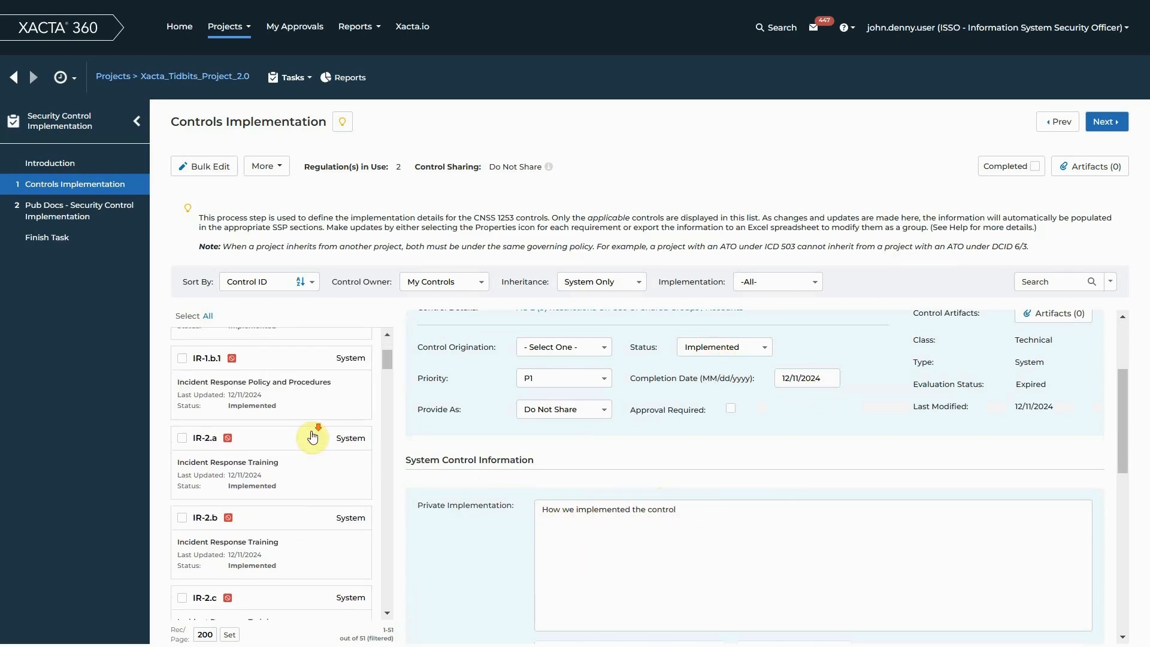
{"action": "scroll", "coordinate": [313, 437], "scroll_direction": "down", "scroll_amount": 12}
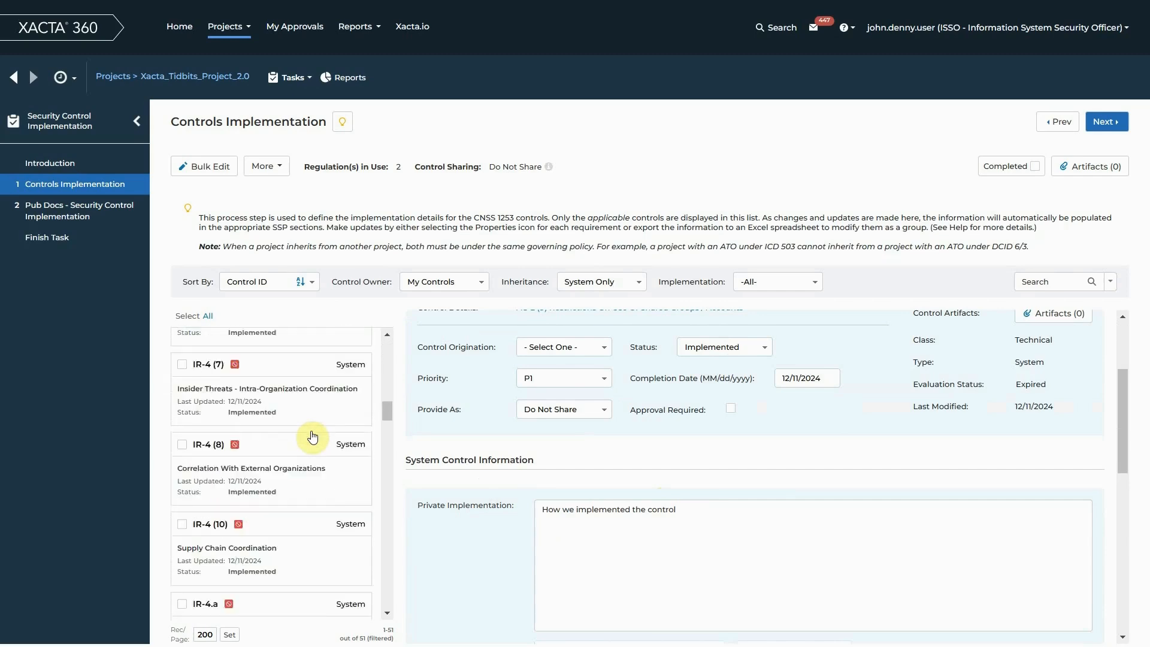
{"action": "scroll", "coordinate": [308, 419], "scroll_direction": "down", "scroll_amount": 2}
{"action": "left_click", "coordinate": [291, 396]}
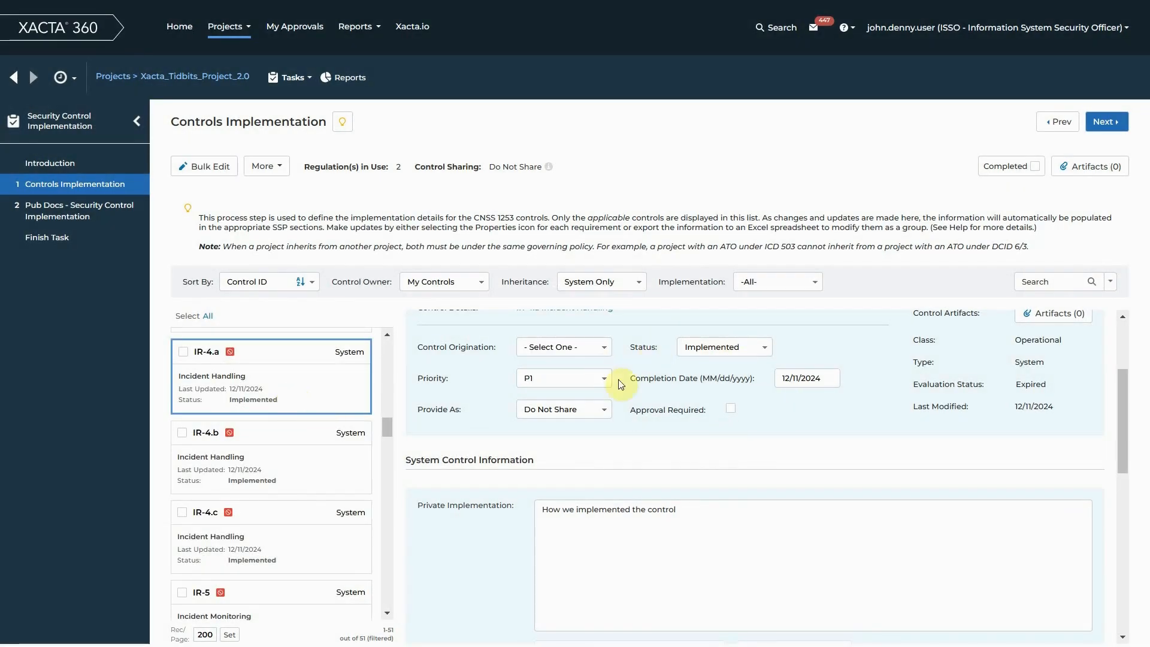
{"action": "scroll", "coordinate": [231, 499], "scroll_direction": "down", "scroll_amount": 10}
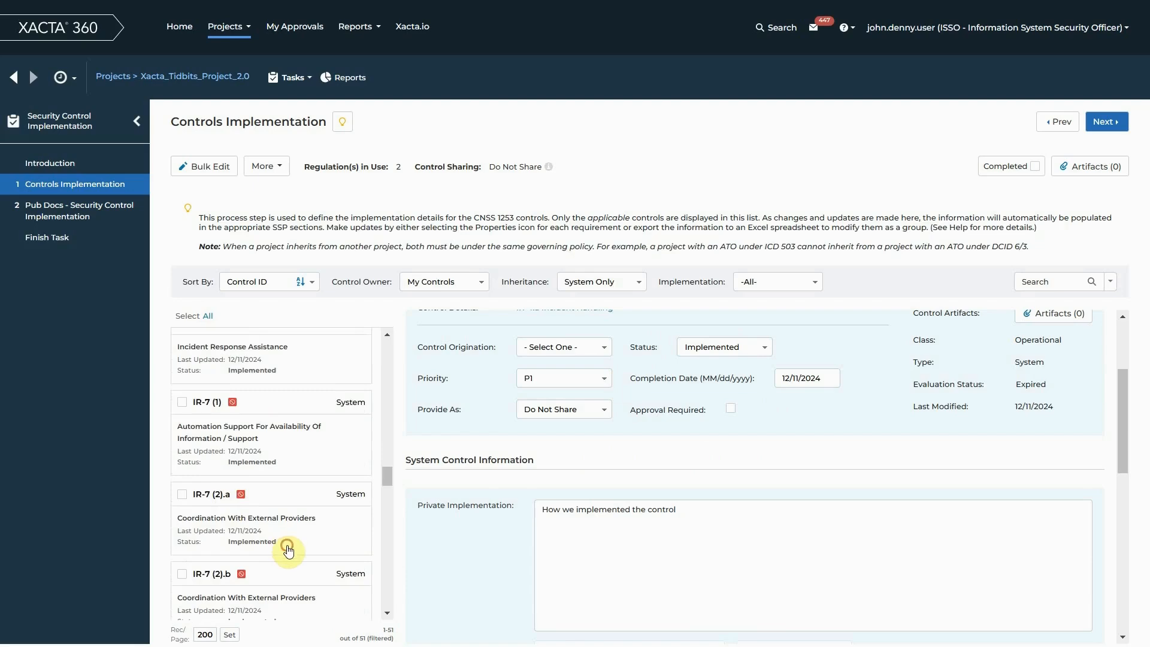
{"action": "left_click", "coordinate": [289, 541]}
{"action": "scroll", "coordinate": [289, 539], "scroll_direction": "down", "scroll_amount": 8}
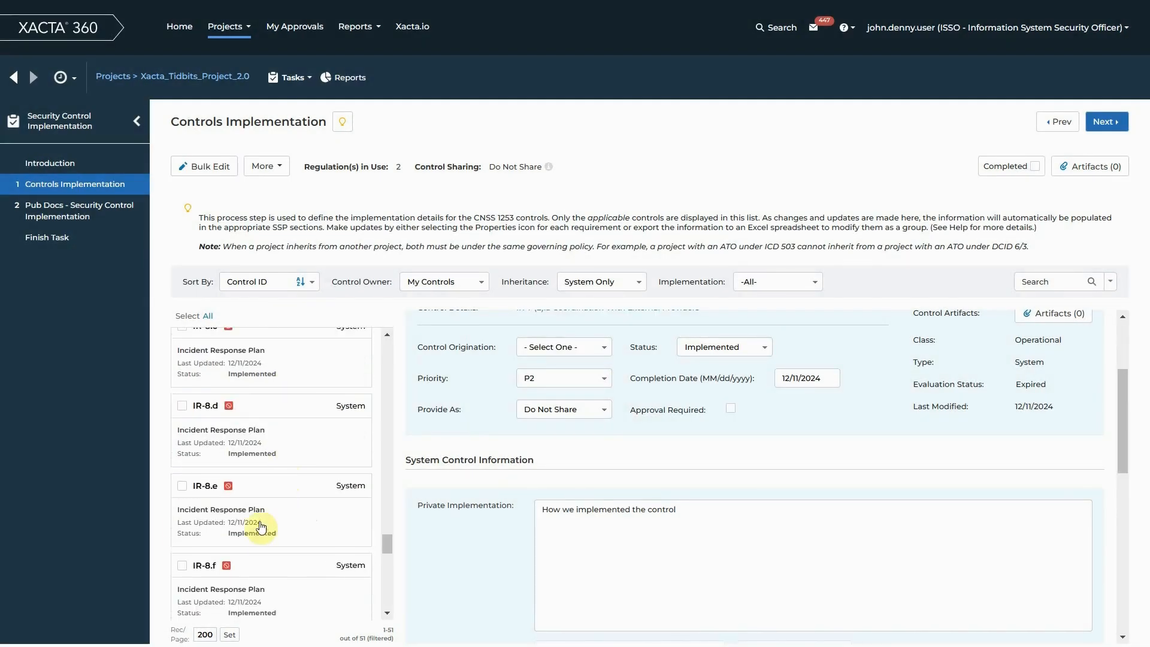
{"action": "left_click", "coordinate": [260, 525]}
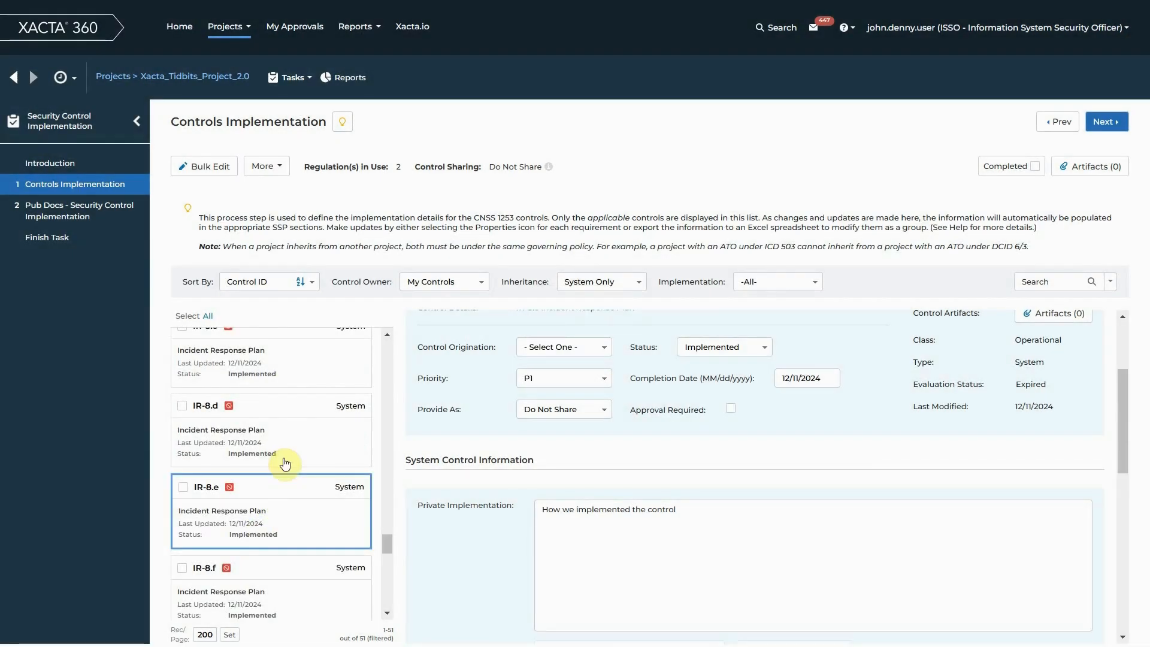
{"action": "scroll", "coordinate": [284, 460], "scroll_direction": "down", "scroll_amount": 2}
{"action": "scroll", "coordinate": [286, 463], "scroll_direction": "down", "scroll_amount": 4}
{"action": "left_click", "coordinate": [279, 578]}
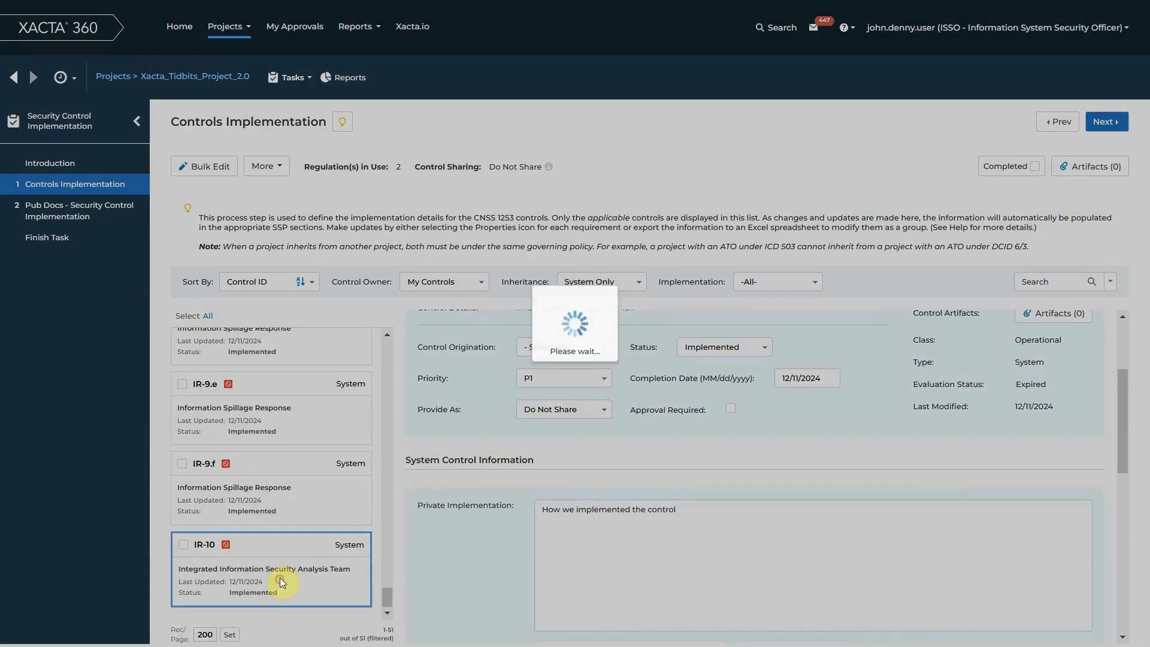